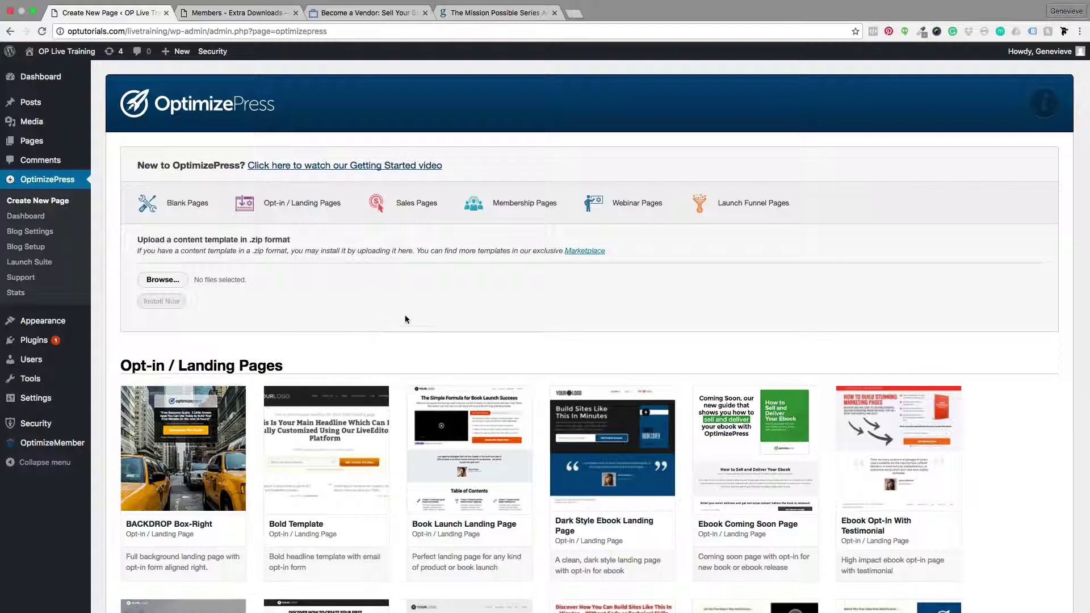
Look through the Opt-in / Landing Pages templates available for creating a new page.
scroll(404, 318, "down", 5)
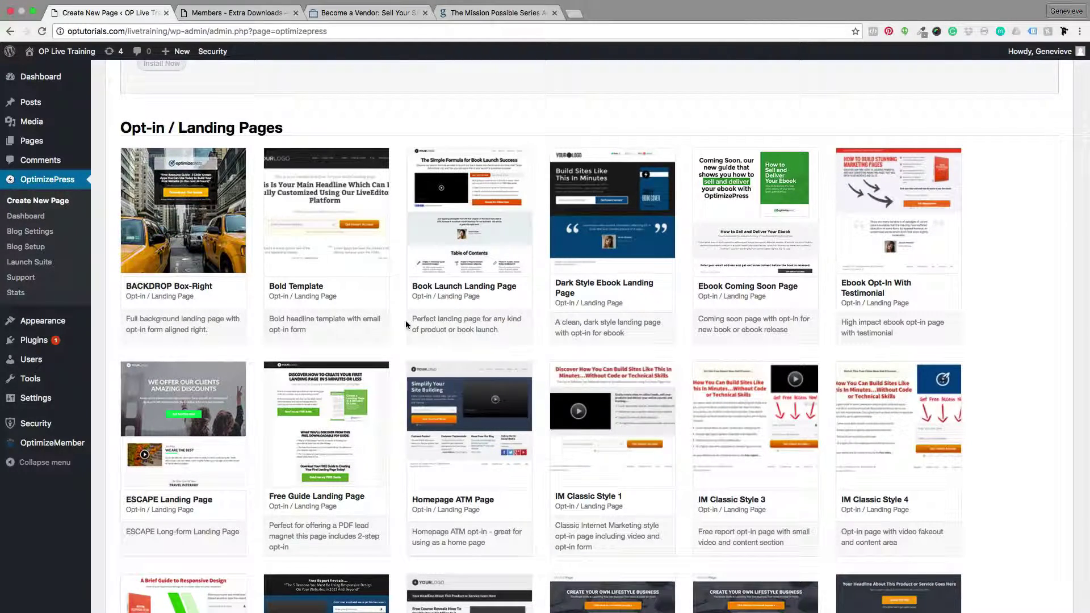
scroll(405, 323, "up", 2)
scroll(406, 324, "up", 1)
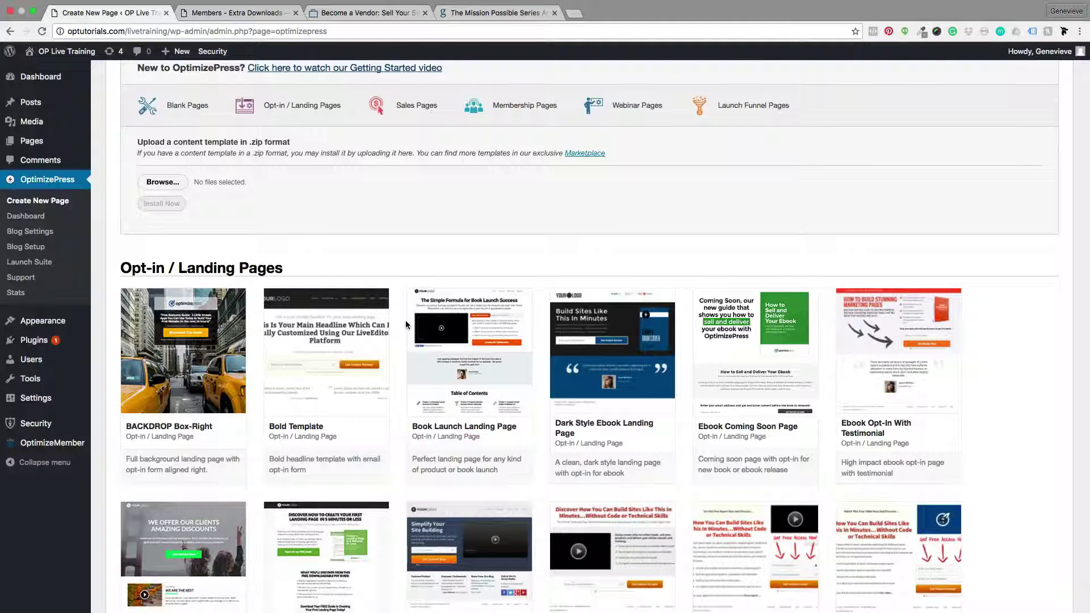
scroll(406, 320, "up", 3)
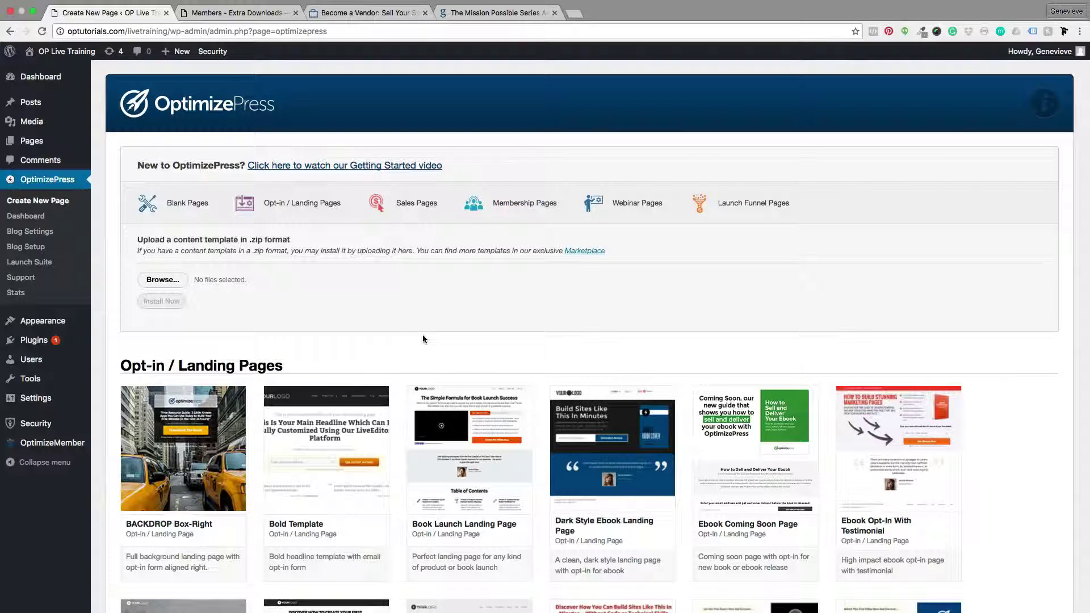
scroll(410, 346, "down", 4)
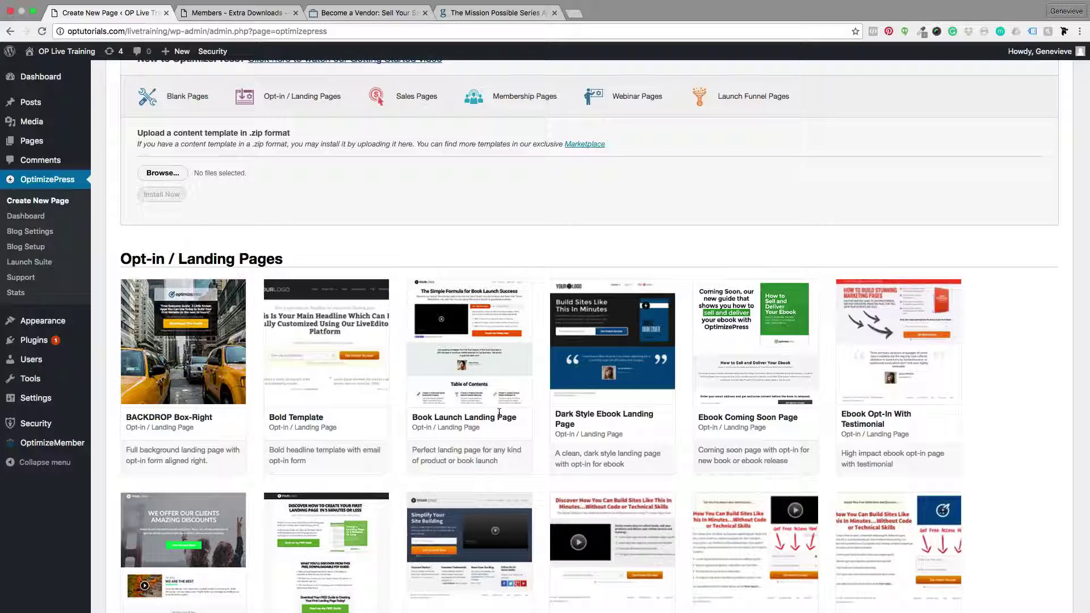
scroll(499, 412, "down", 4)
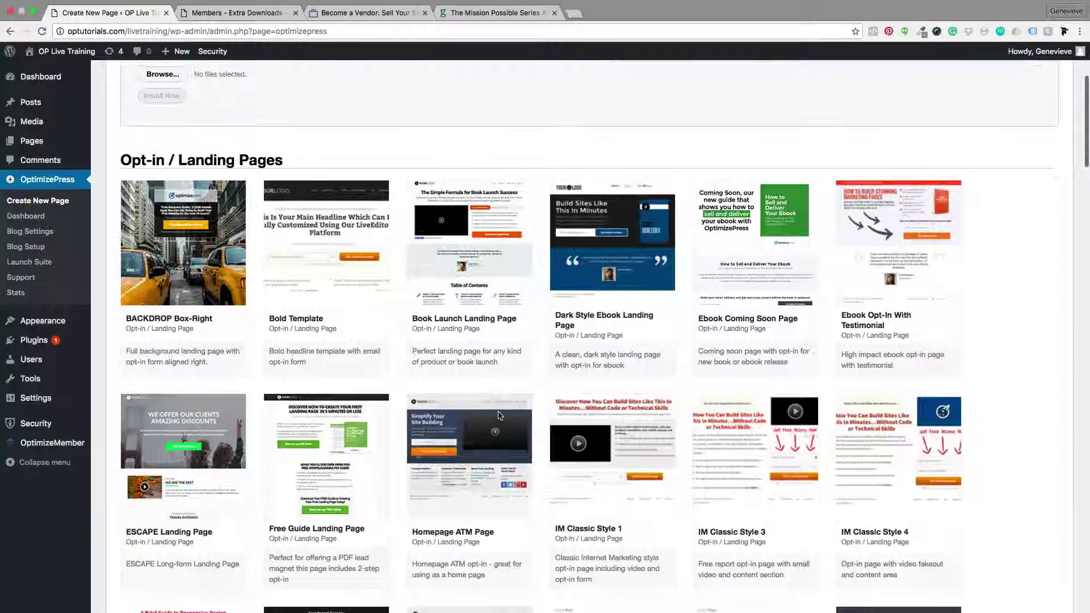
scroll(499, 415, "down", 2)
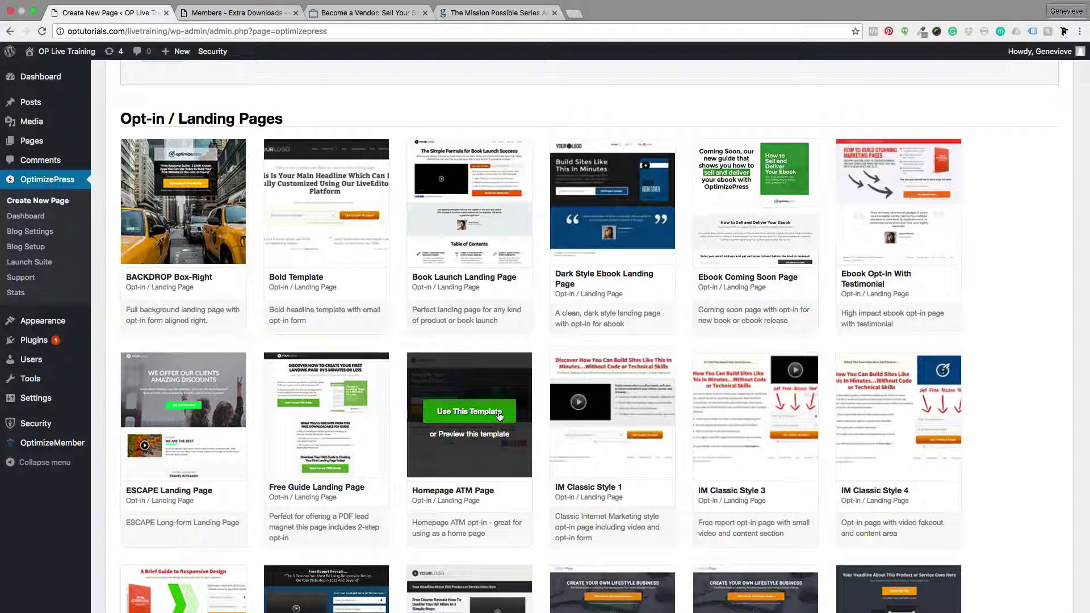
scroll(500, 416, "down", 5)
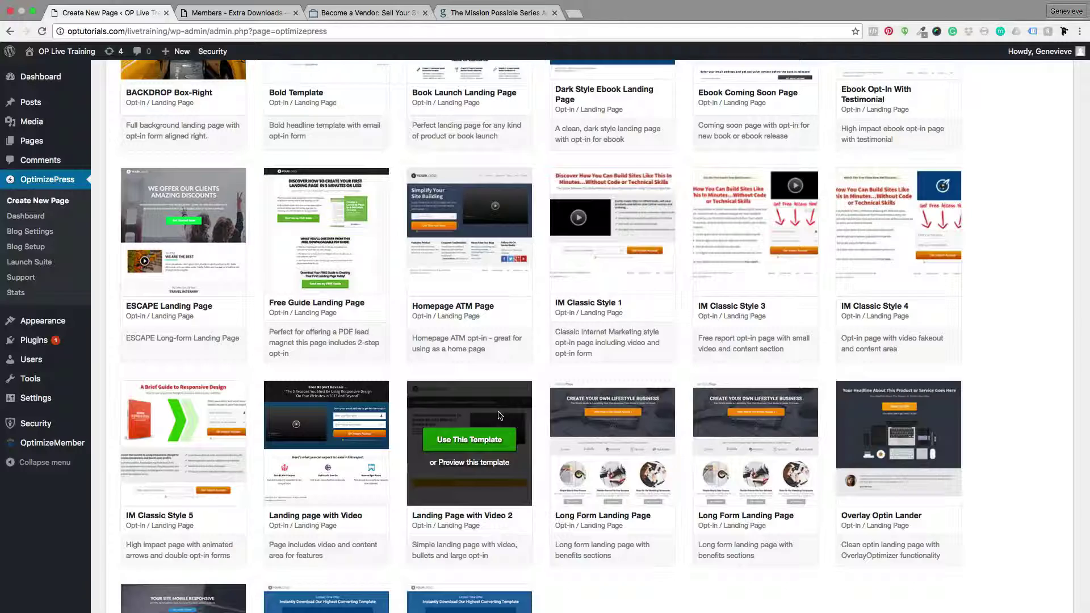
scroll(536, 400, "up", 5)
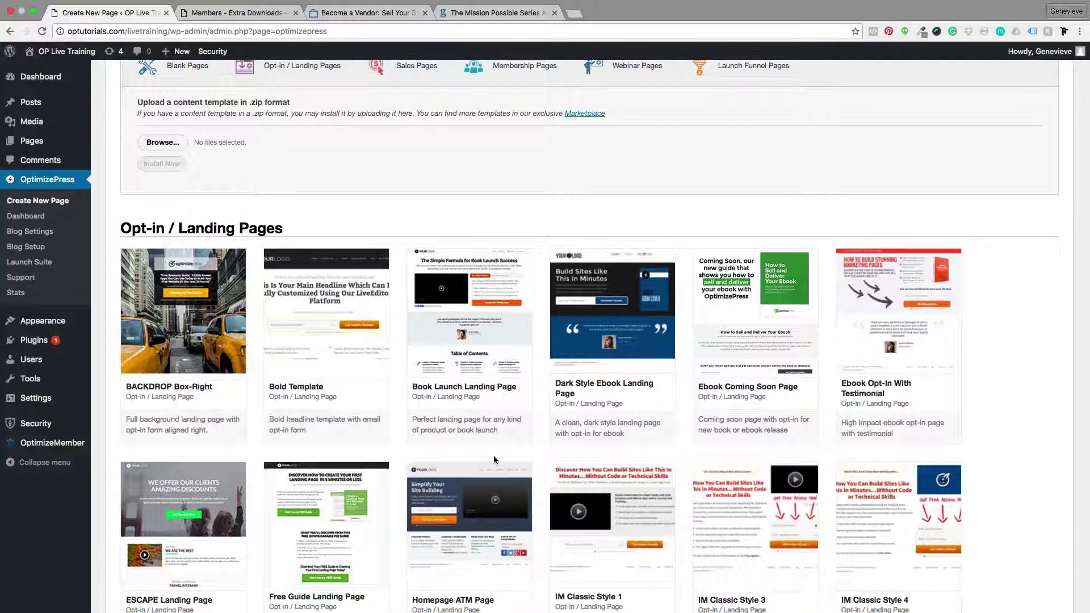
scroll(537, 402, "up", 3)
scroll(455, 331, "down", 1)
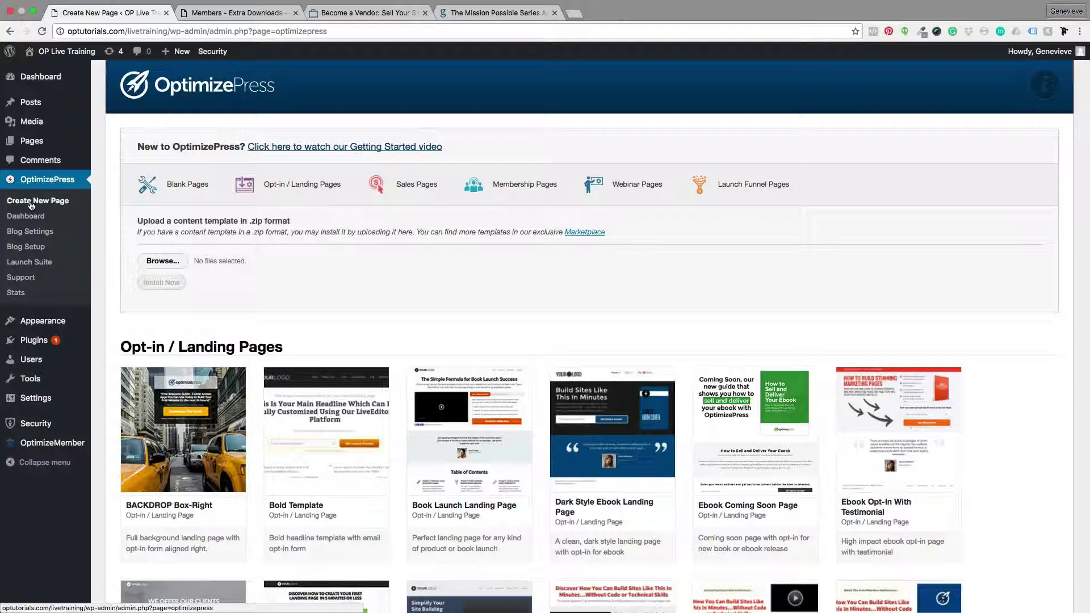
Reload the Create New Page screen and view the Sales Pages template category.
mouse_move(31, 144)
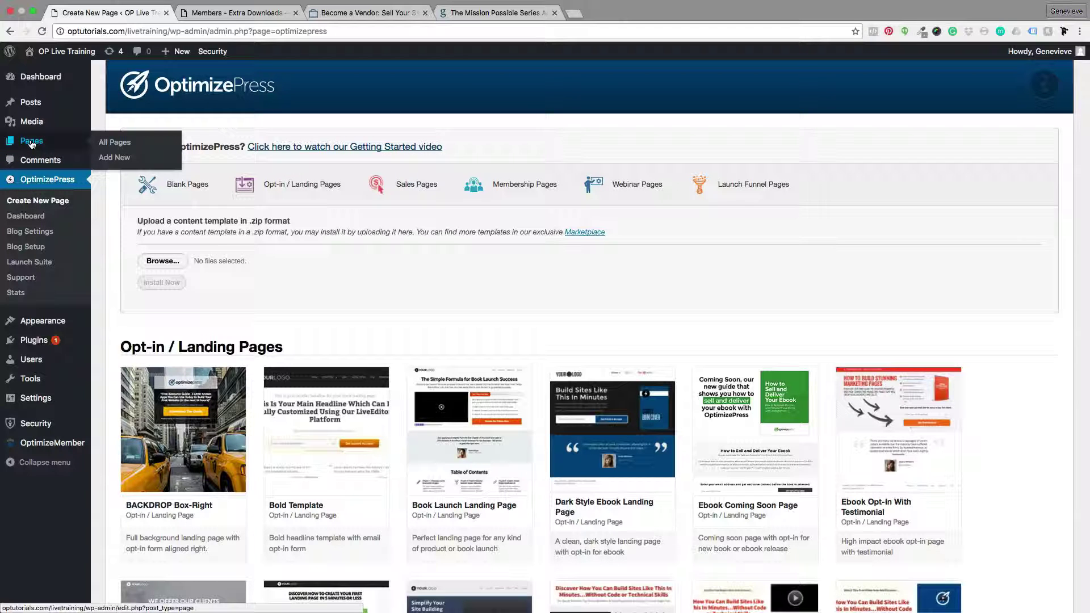
left_click(48, 202)
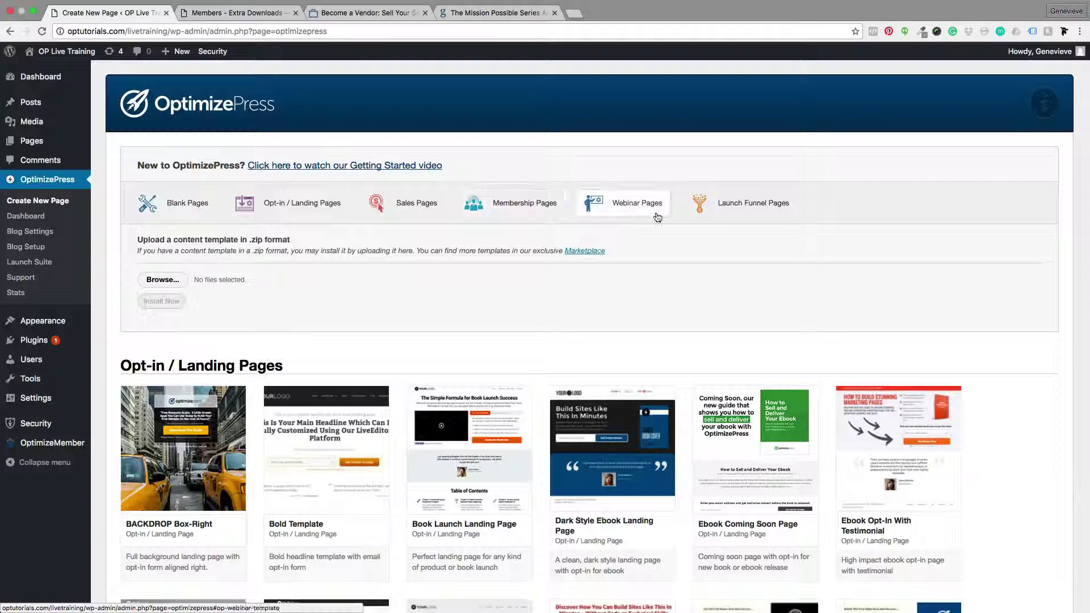
left_click(405, 212)
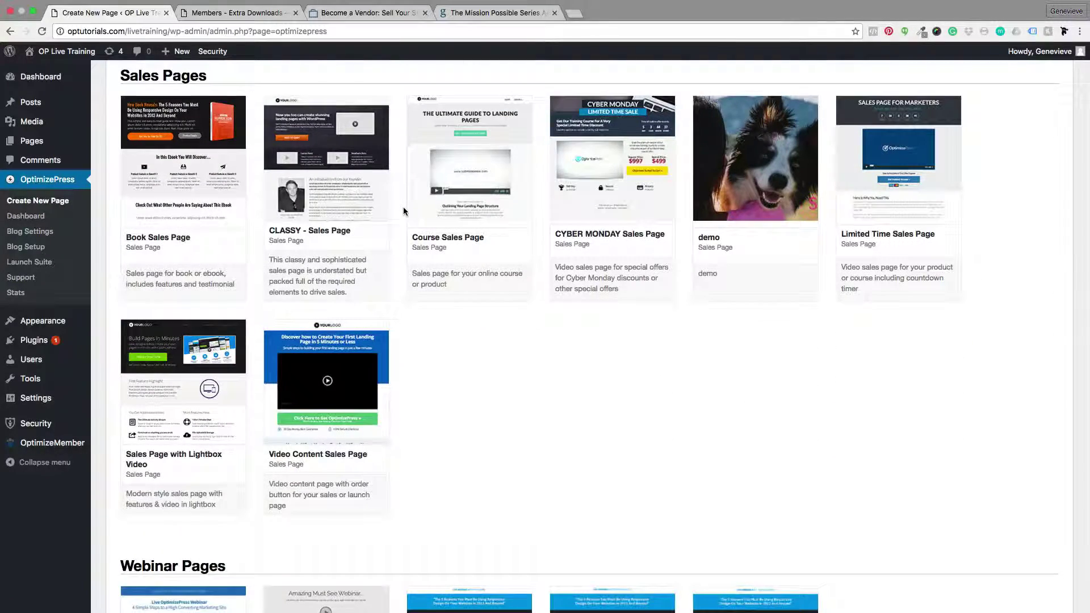
scroll(404, 211, "up", 10)
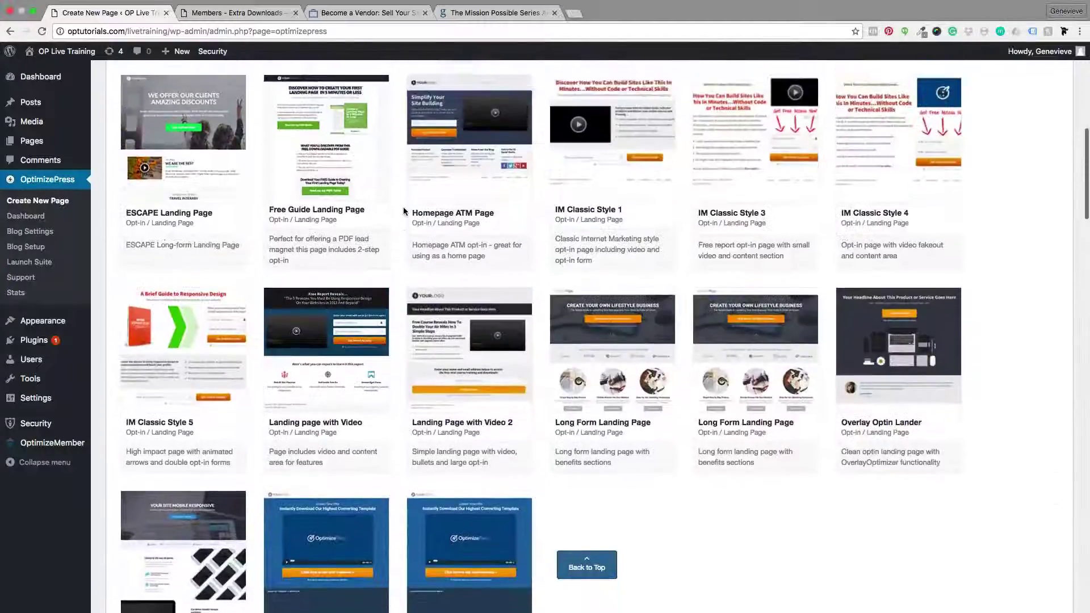
scroll(403, 211, "up", 5)
View the Blank Page template frameworks, from Template Style 1 - Full-Width to Template Style 4 - Raised Header.
left_click(403, 212)
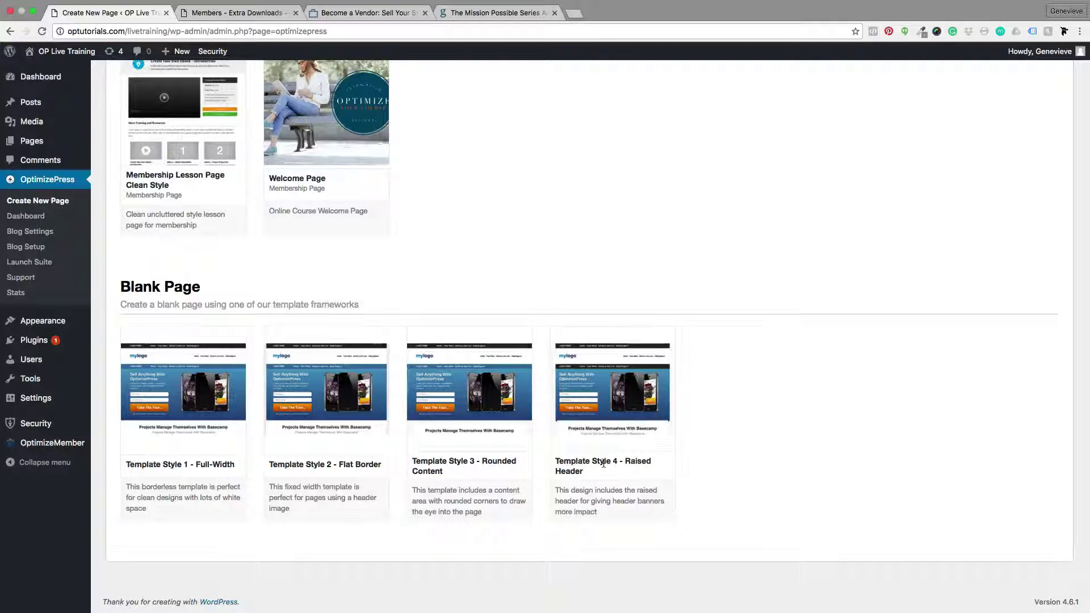
mouse_move(621, 418)
mouse_move(177, 417)
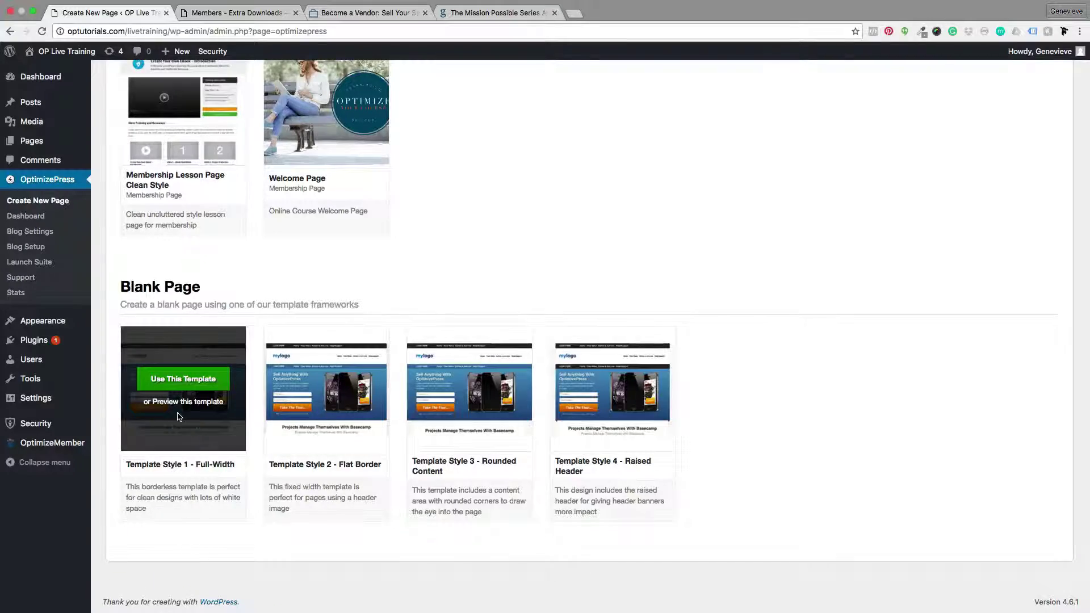
scroll(178, 417, "up", 15)
scroll(178, 417, "up", 15)
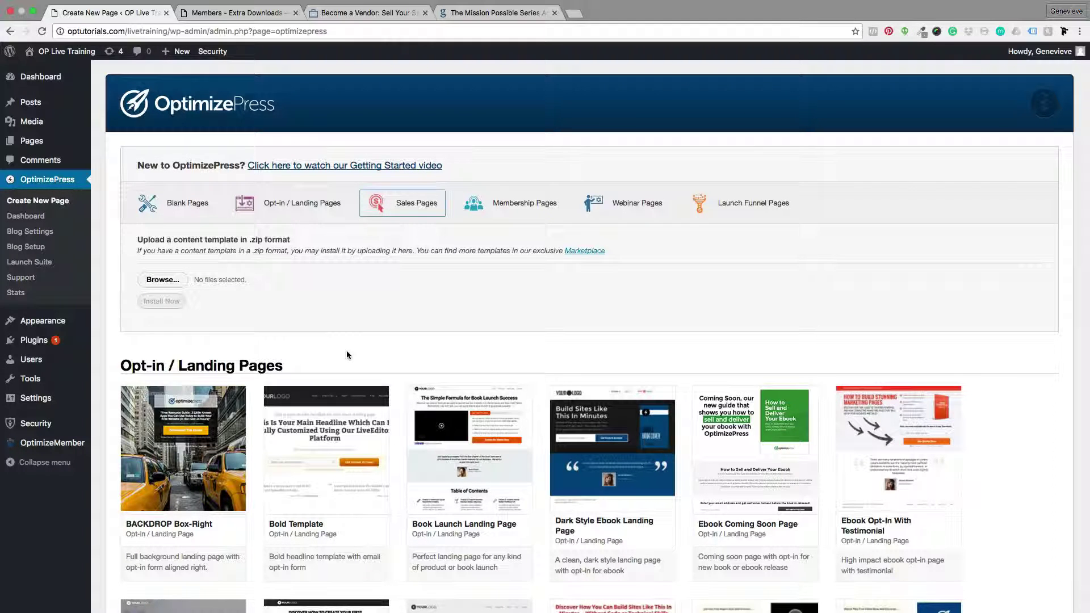
Browse the template gallery from the Opt-in / Landing Pages through the Thank You, Sales, Webinar and Membership Pages.
scroll(349, 350, "down", 5)
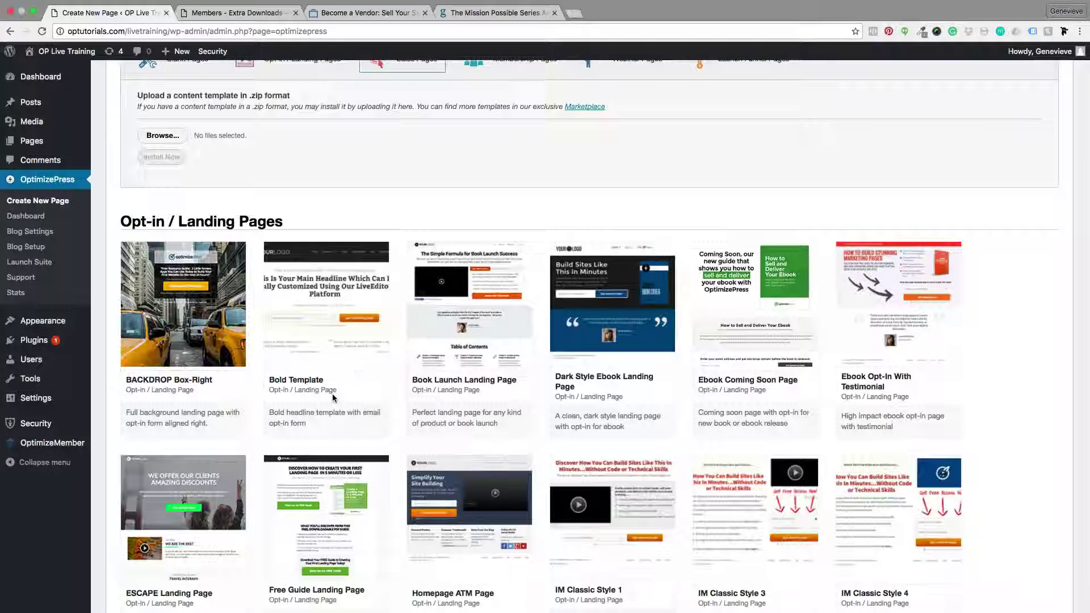
scroll(333, 398, "down", 1)
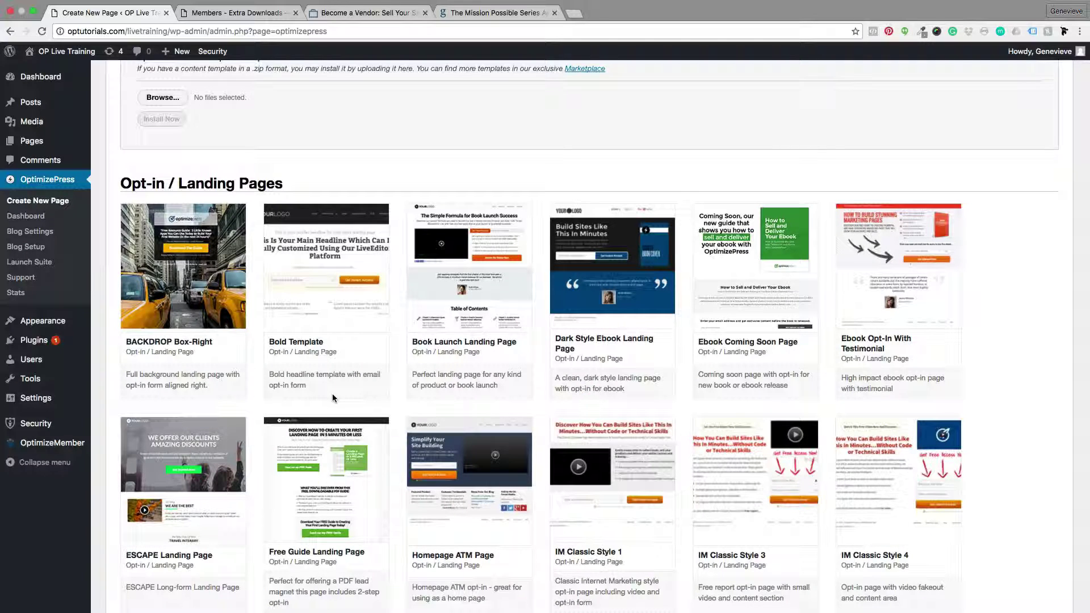
scroll(333, 397, "down", 2)
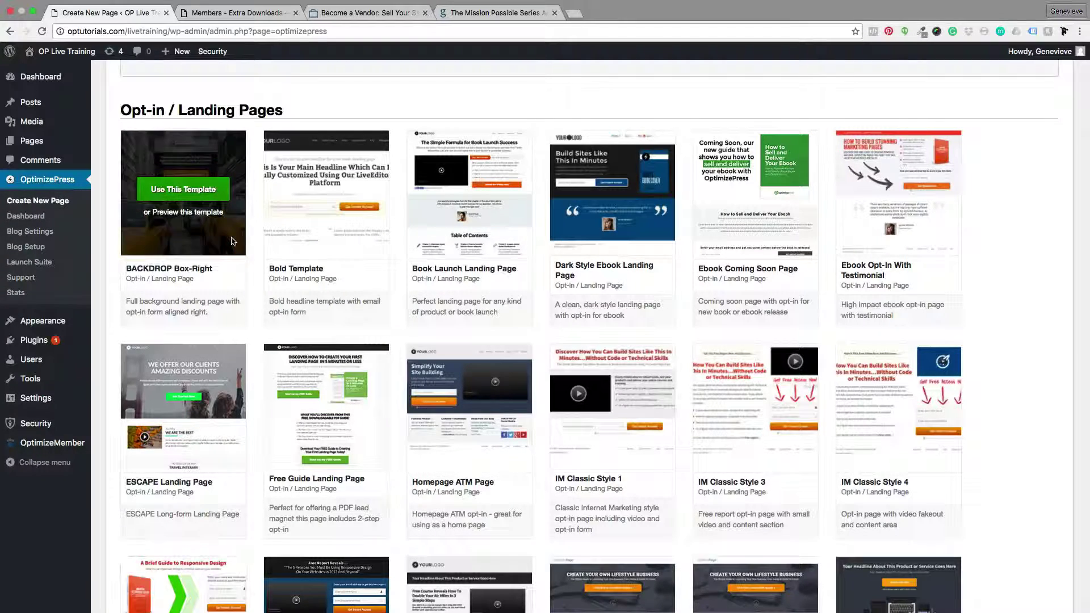
scroll(315, 282, "down", 3)
scroll(316, 285, "down", 5)
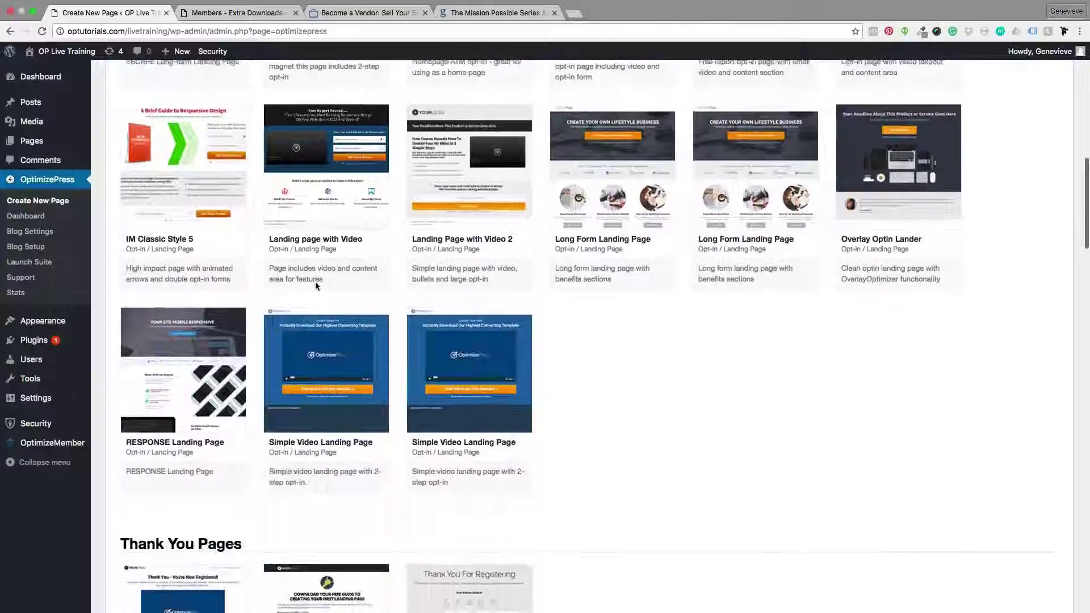
scroll(316, 286, "down", 20)
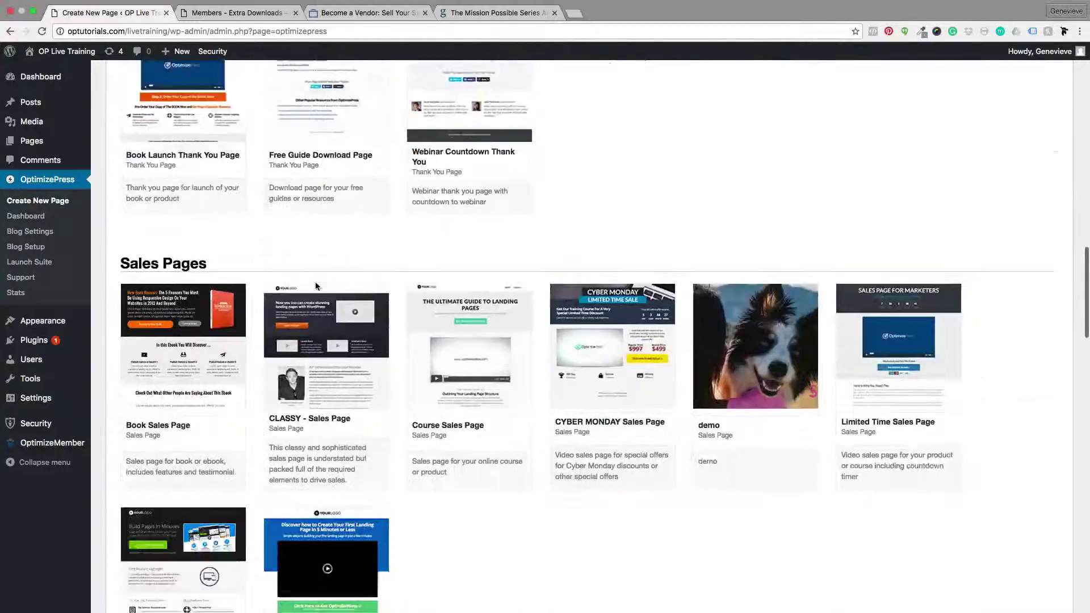
scroll(318, 287, "down", 2)
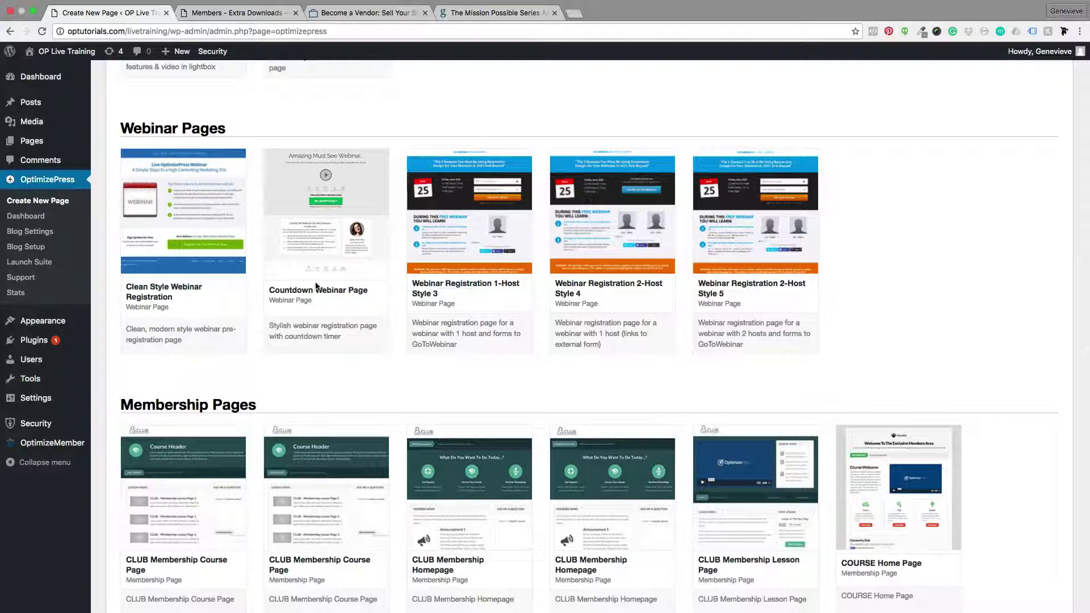
scroll(315, 285, "up", 20)
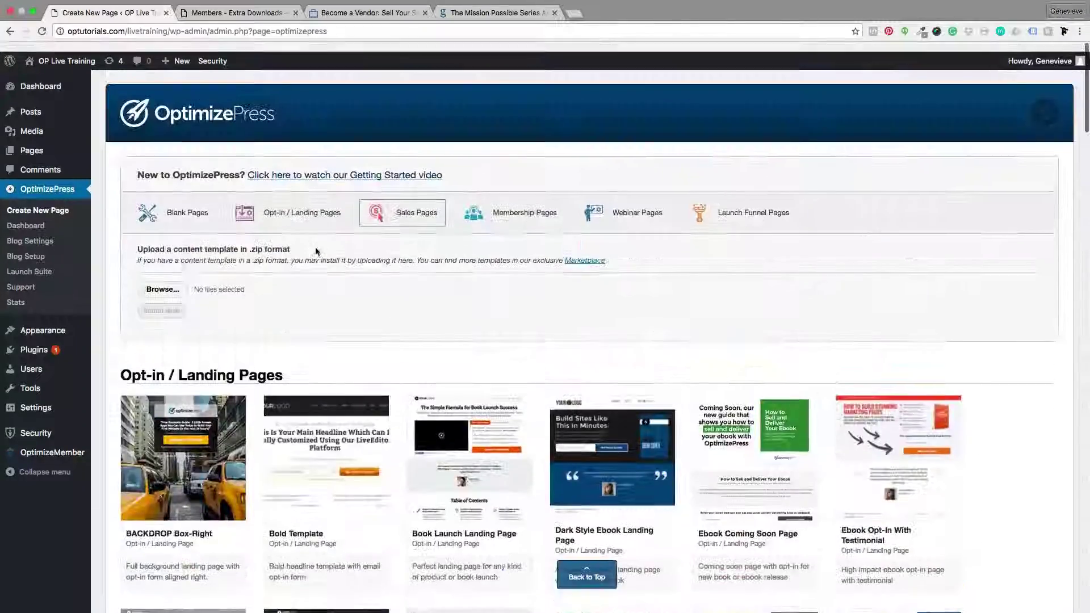
scroll(315, 247, "down", 3)
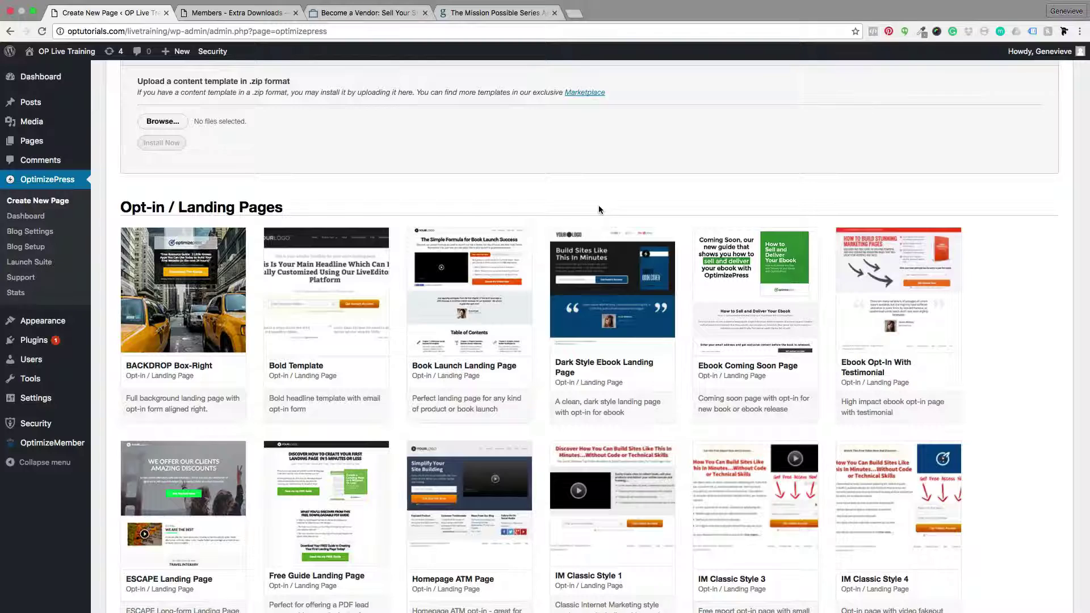
scroll(382, 189, "down", 3)
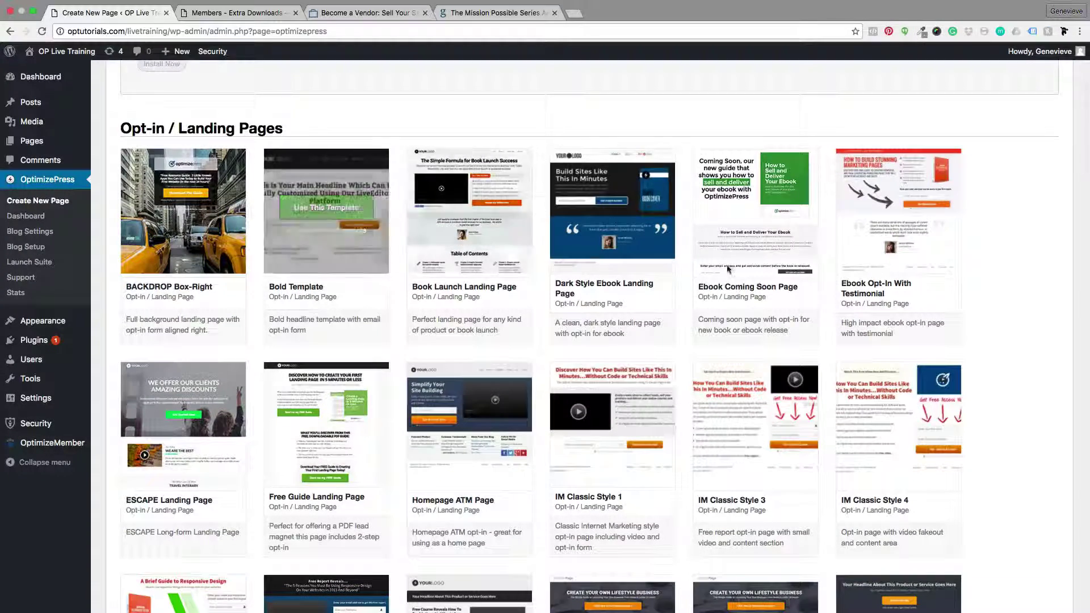
Preview the BACKDROP Box-Right template, check its Download The Guide opt-in form, and close the preview.
mouse_move(240, 263)
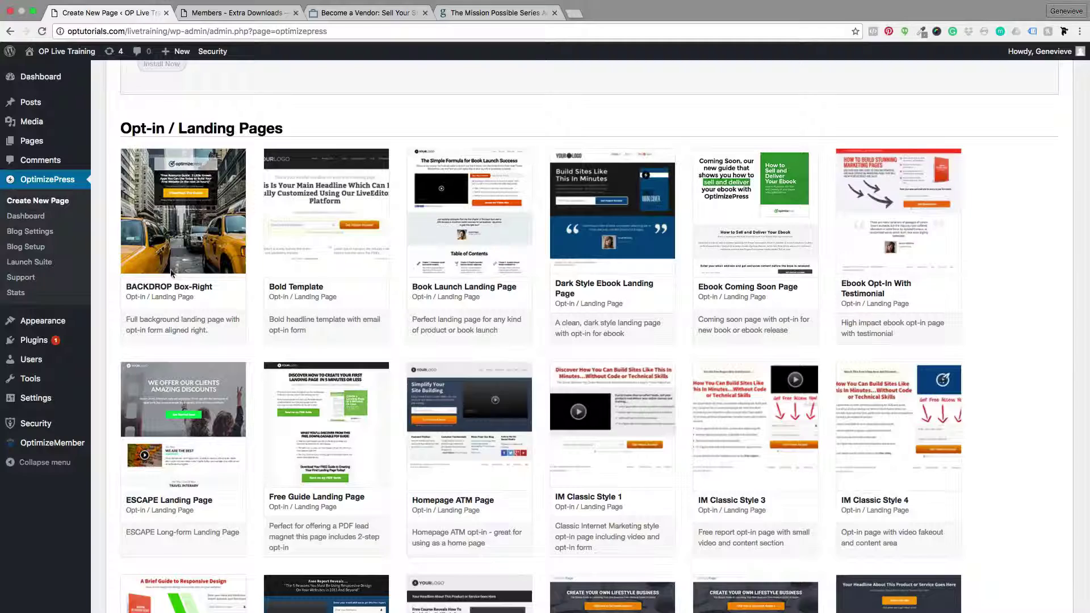
mouse_move(196, 217)
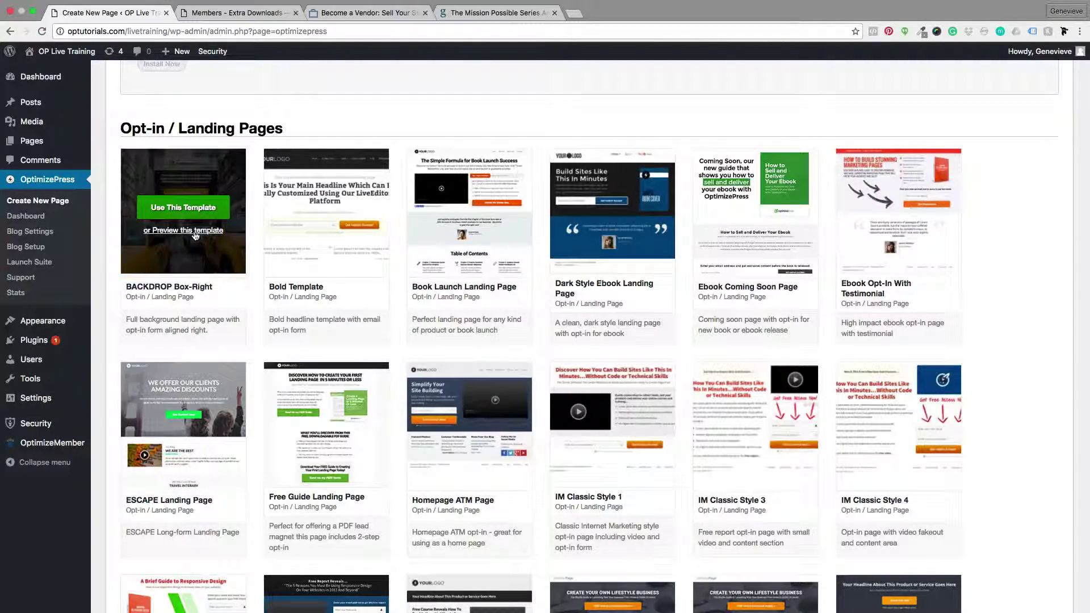
left_click(195, 231)
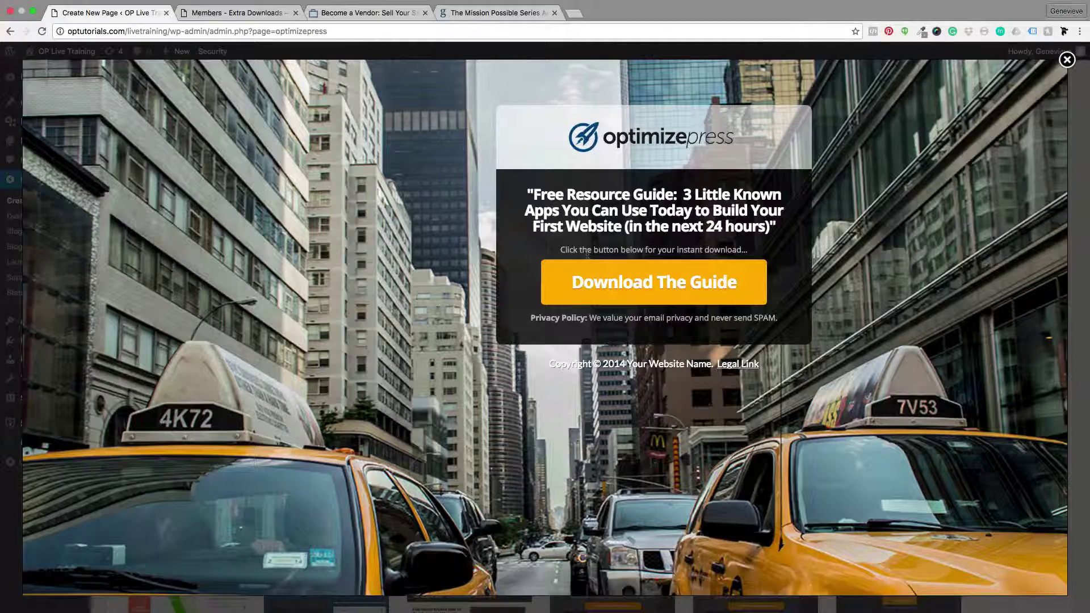
left_click(637, 284)
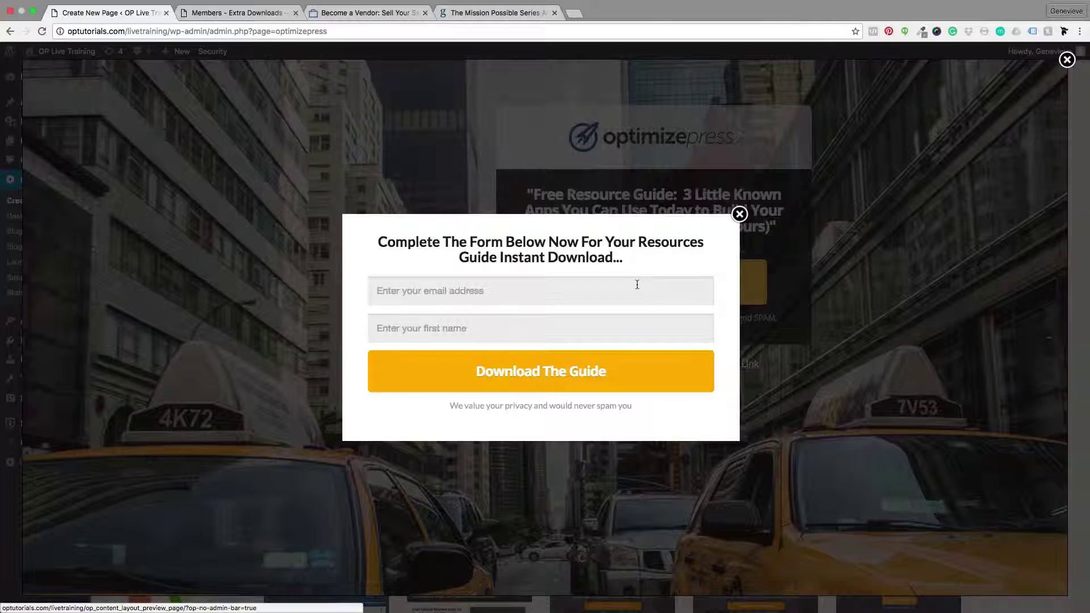
left_click(739, 215)
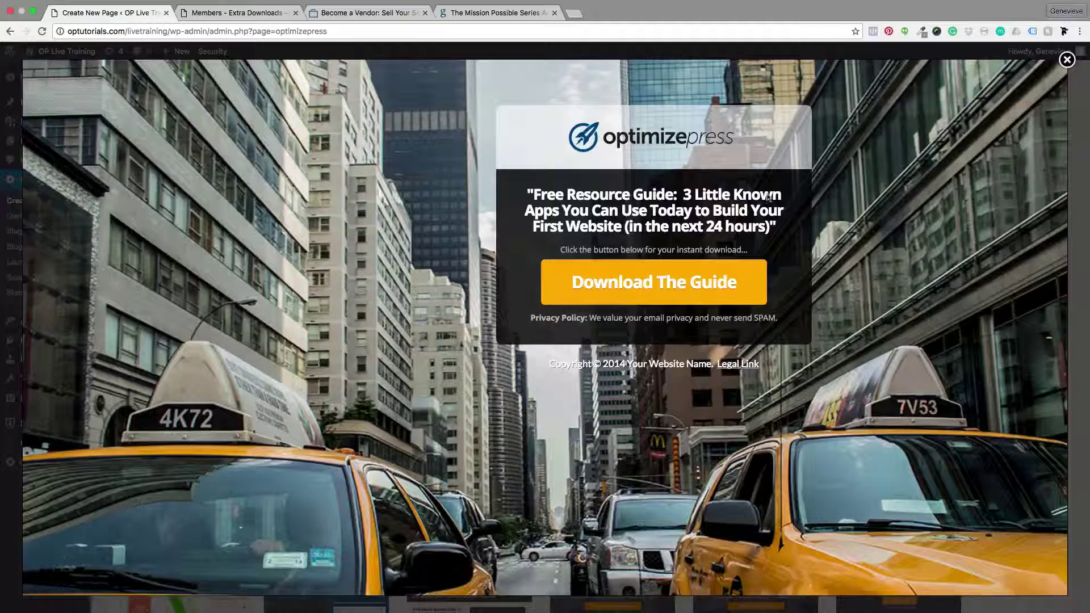
left_click(1068, 60)
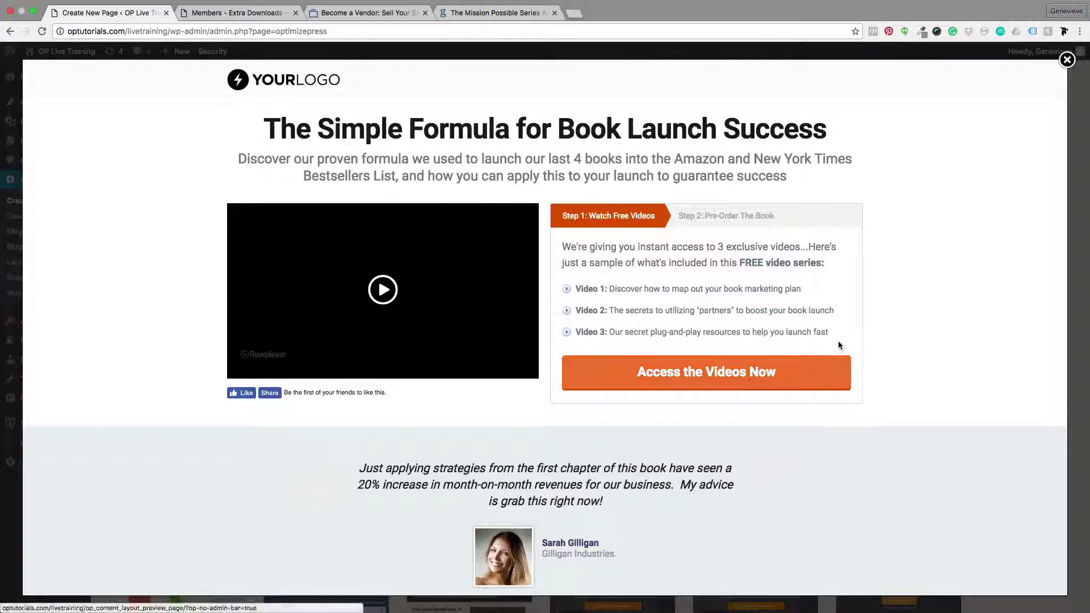
Close the Book Launch Landing Page preview and preview the full Ebook Coming Soon Page template.
left_click(1067, 59)
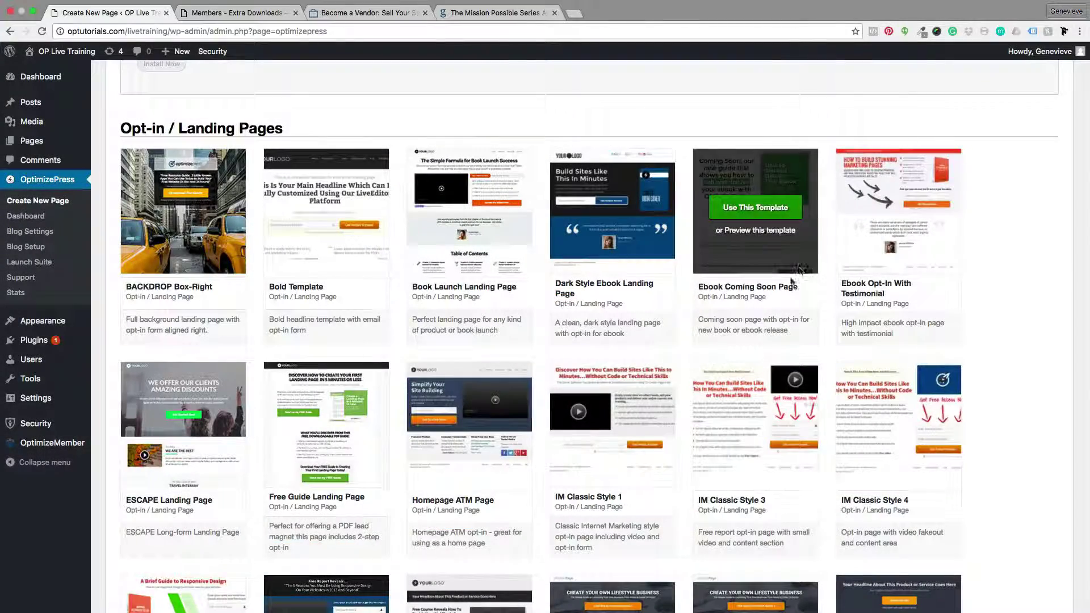
left_click(742, 232)
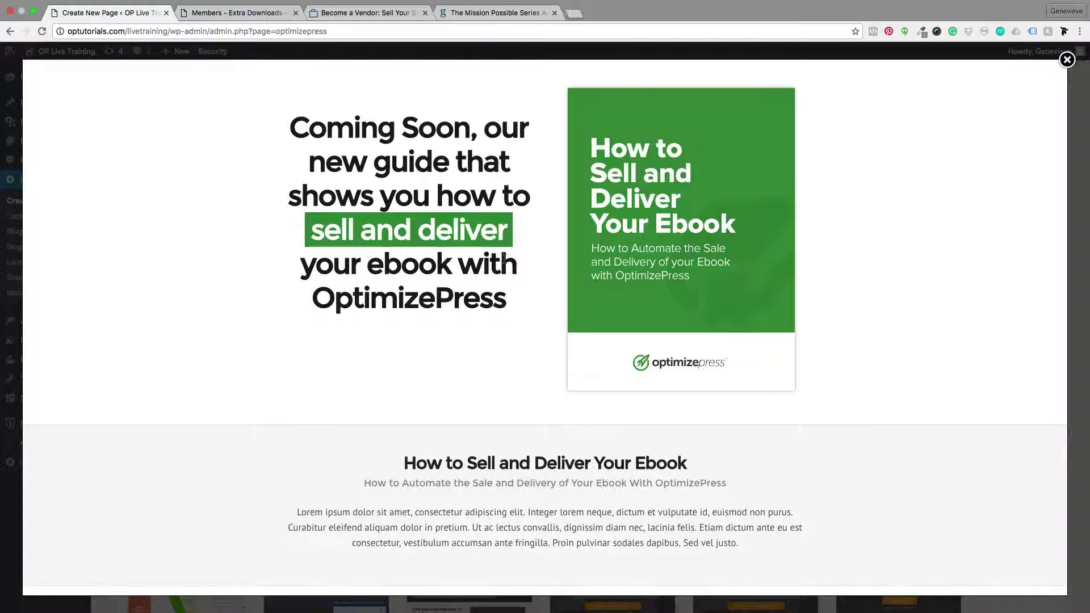
scroll(793, 233, "down", 3)
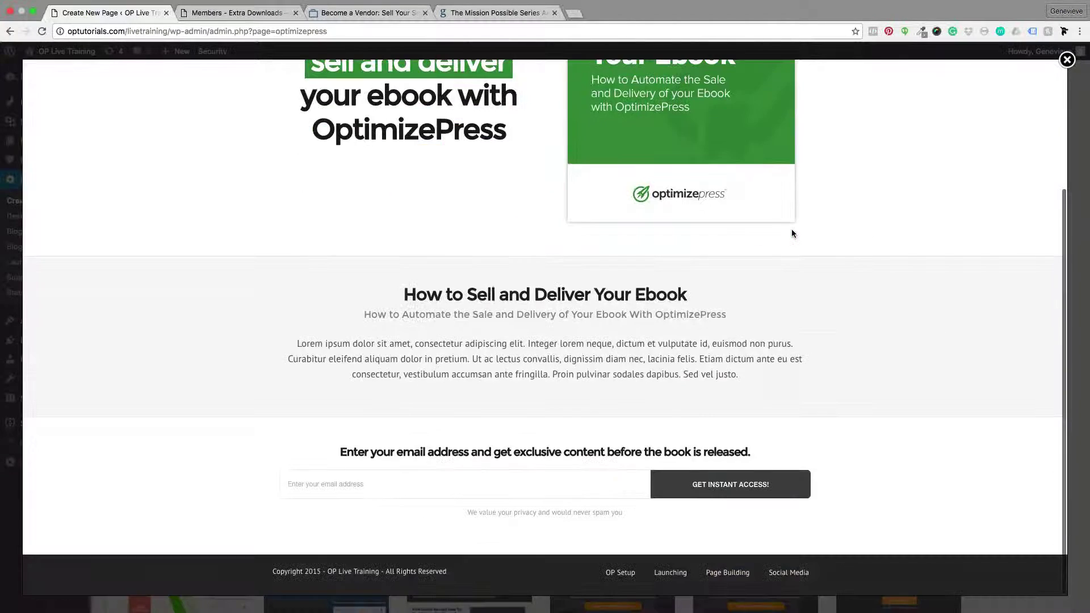
scroll(792, 234, "up", 3)
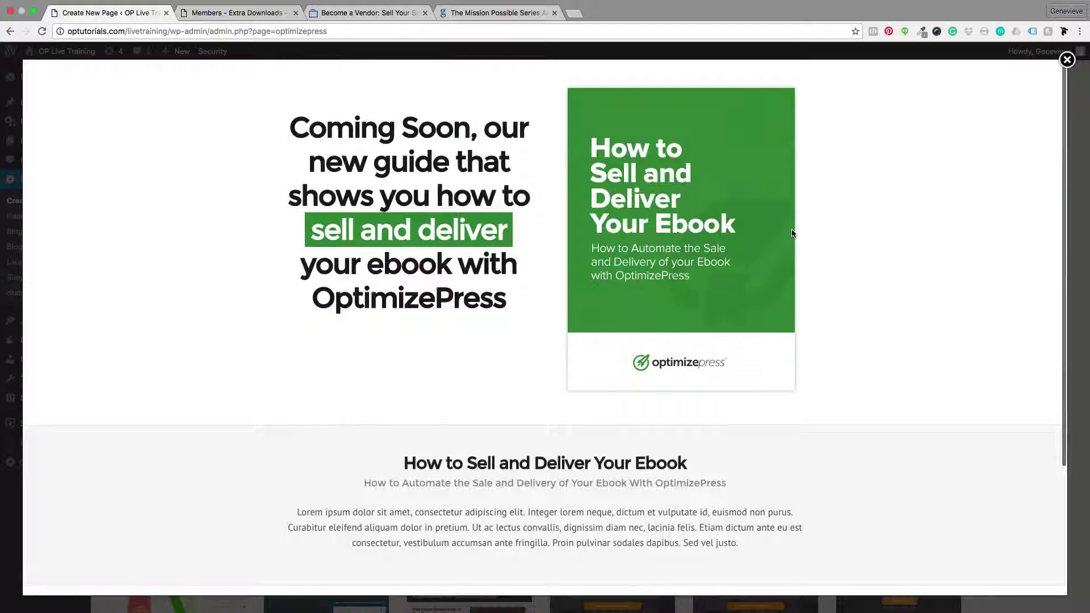
Review the Ebook Coming Soon Page template down to its email opt-in form and close the preview.
scroll(793, 234, "down", 3)
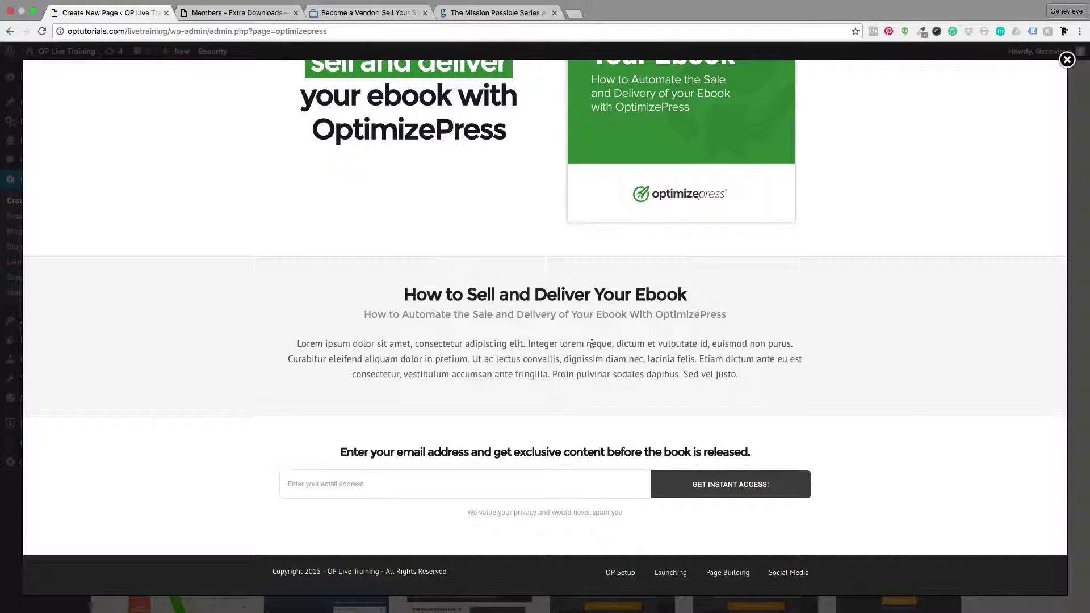
scroll(591, 343, "up", 3)
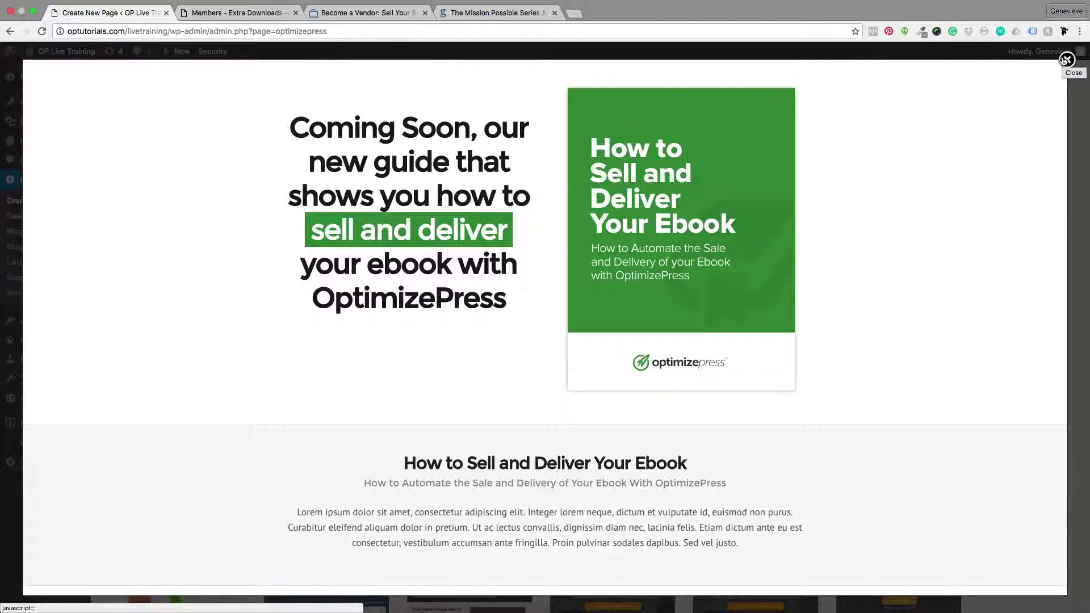
left_click(1065, 61)
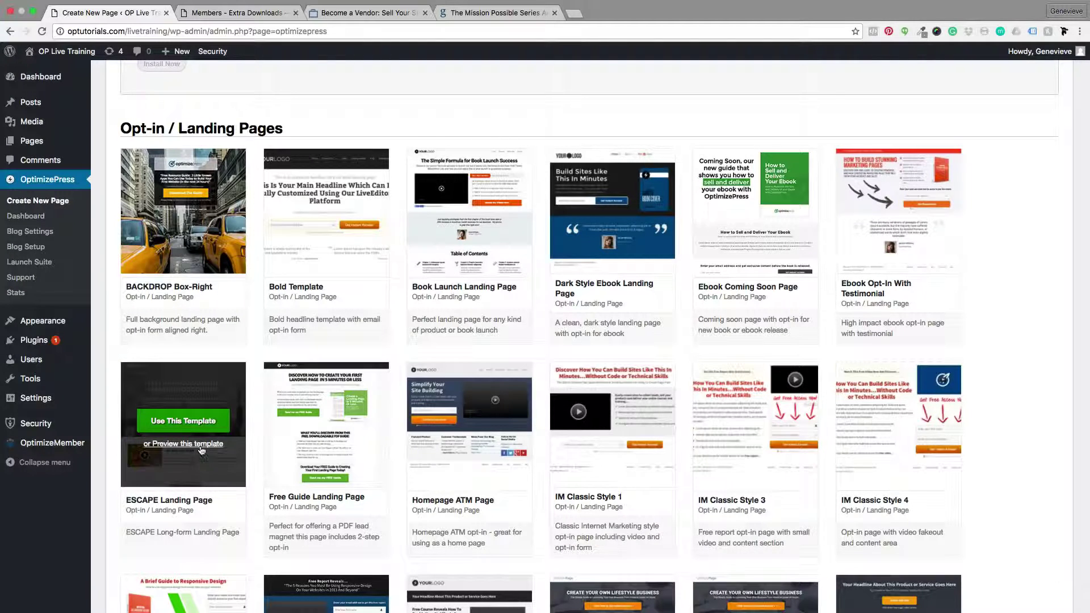
Preview the ESCAPE Landing Page template and examine its header banner and the We Are The Best section.
mouse_move(452, 422)
left_click(178, 450)
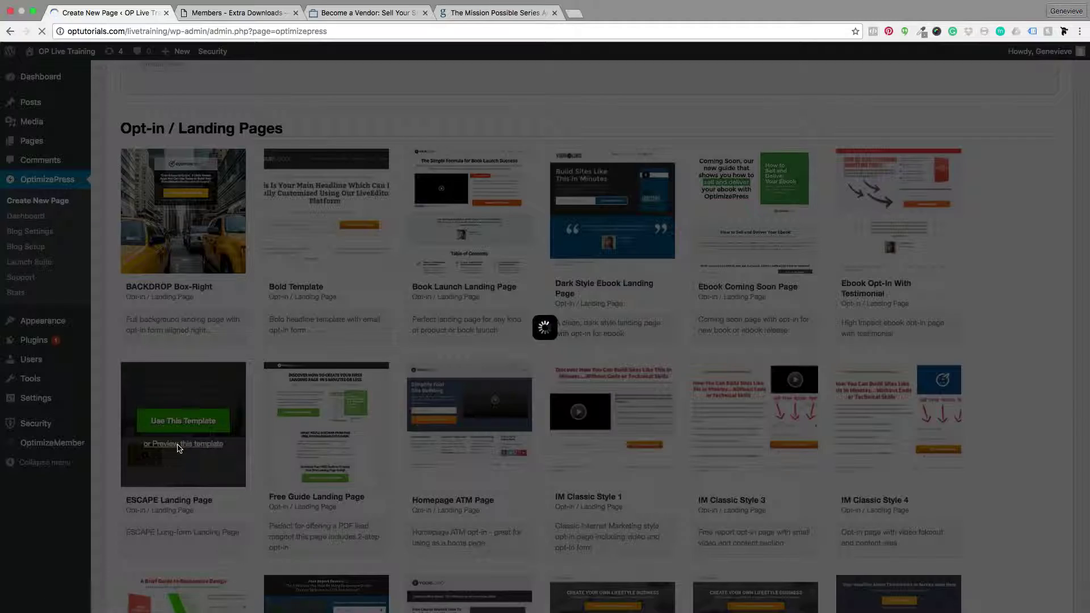
scroll(529, 249, "down", 3)
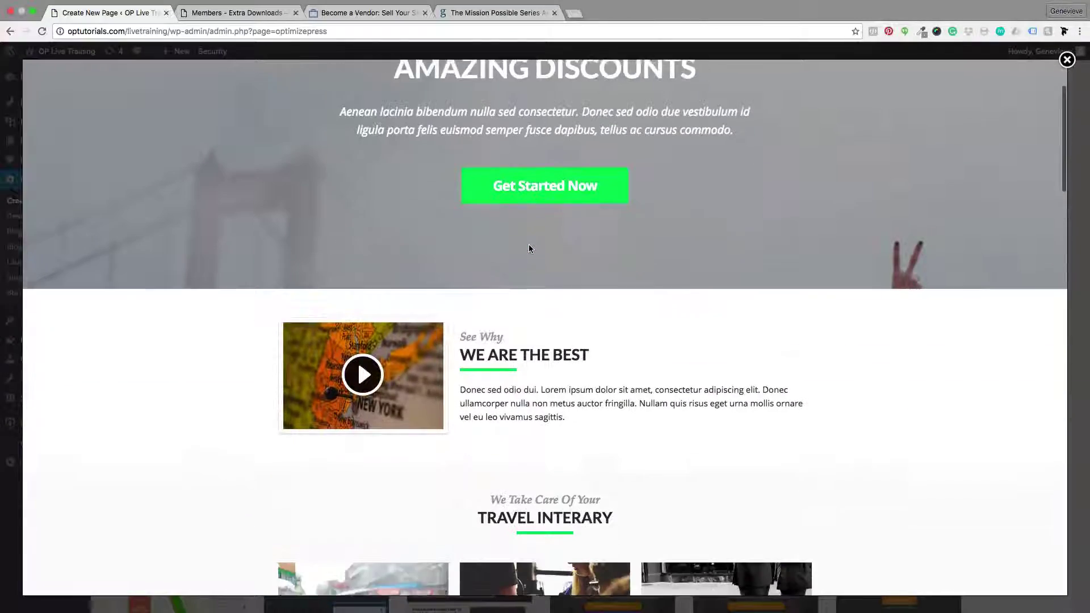
scroll(529, 249, "up", 3)
scroll(529, 248, "down", 6)
scroll(529, 248, "up", 6)
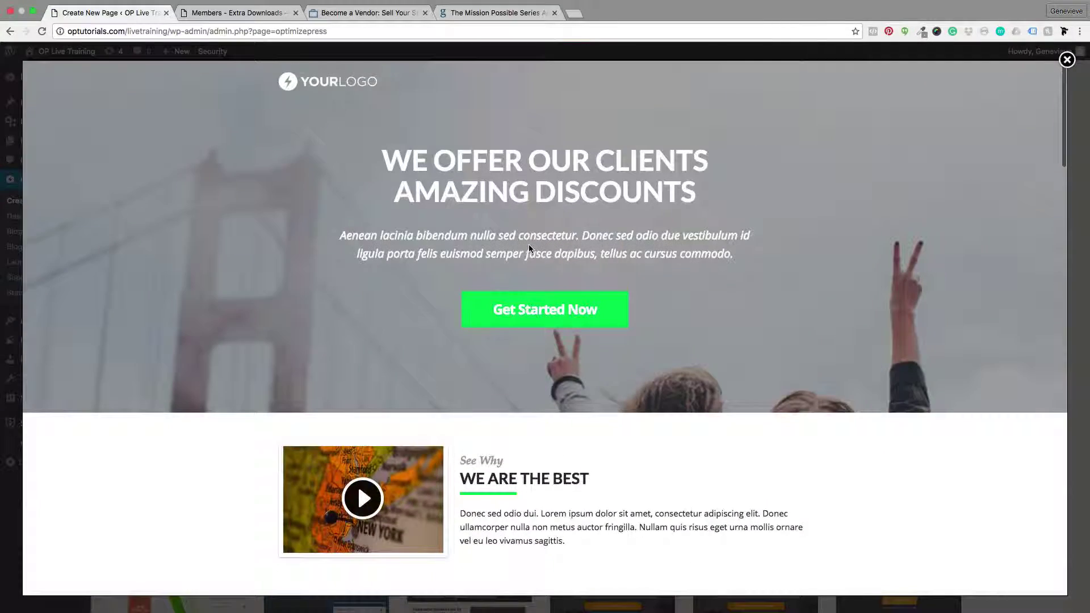
scroll(575, 259, "down", 4)
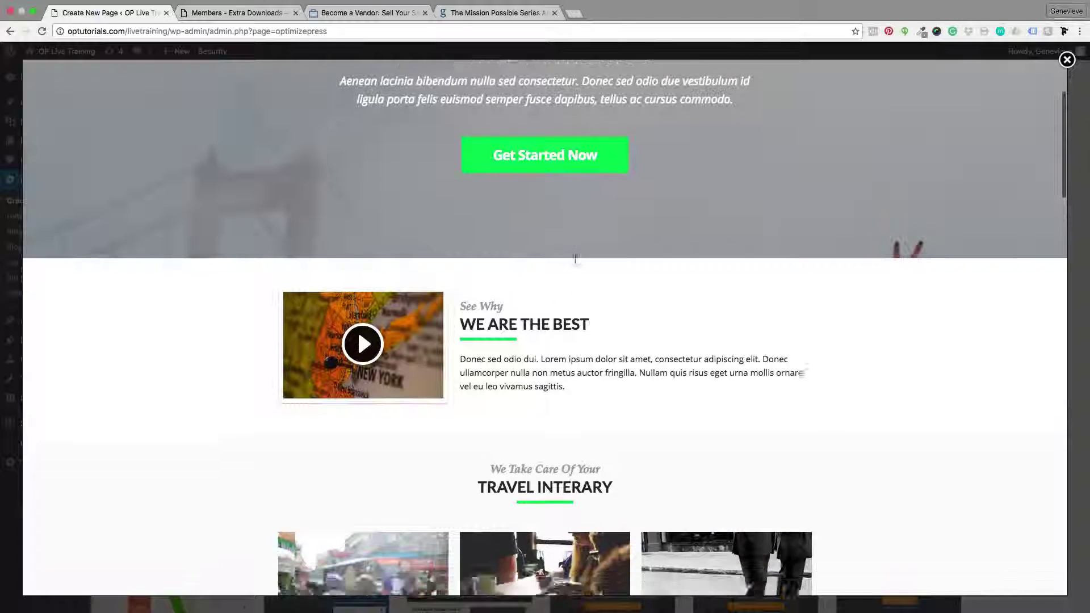
scroll(576, 259, "up", 4)
scroll(575, 258, "down", 4)
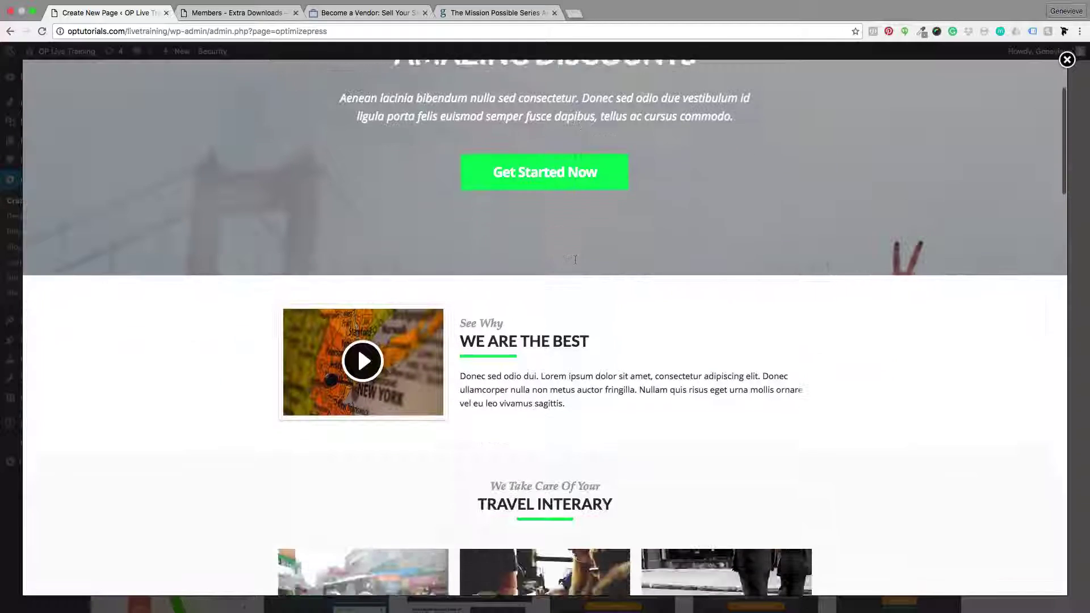
scroll(575, 259, "down", 1)
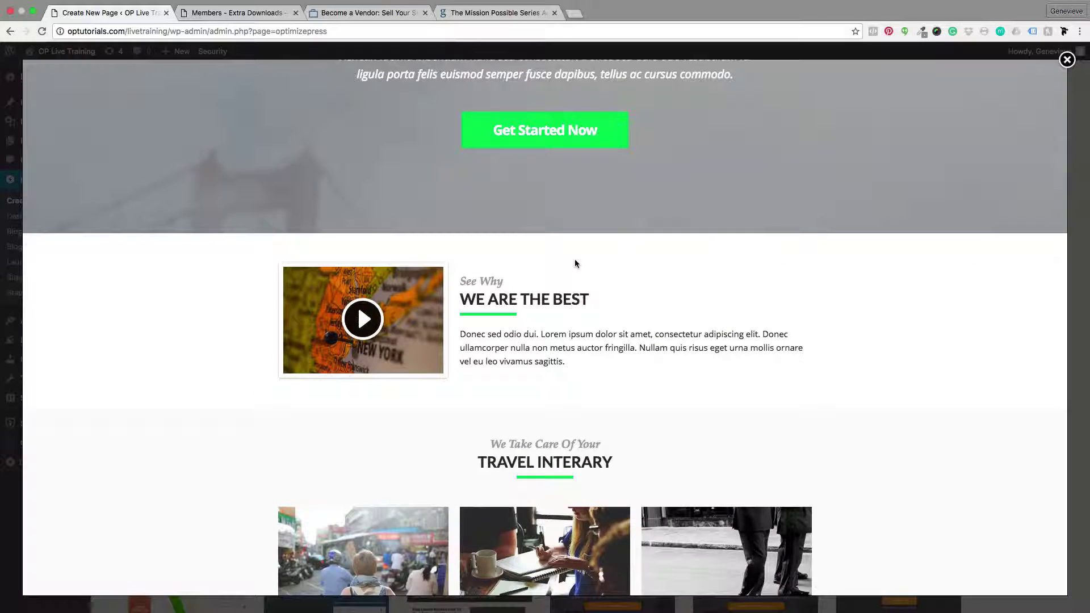
scroll(575, 259, "down", 3)
scroll(574, 259, "up", 7)
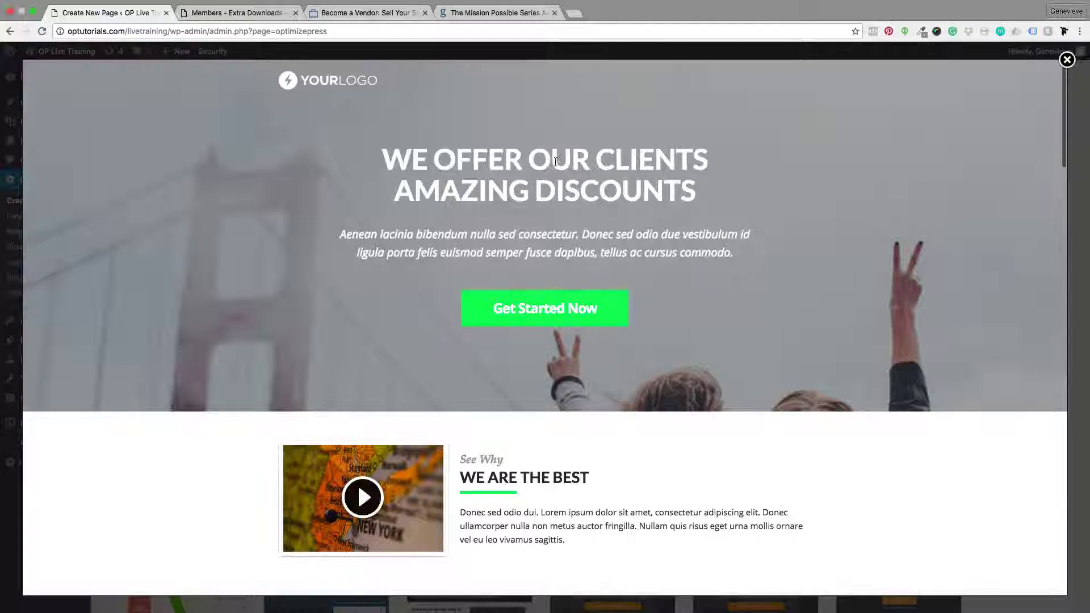
scroll(530, 134, "down", 1)
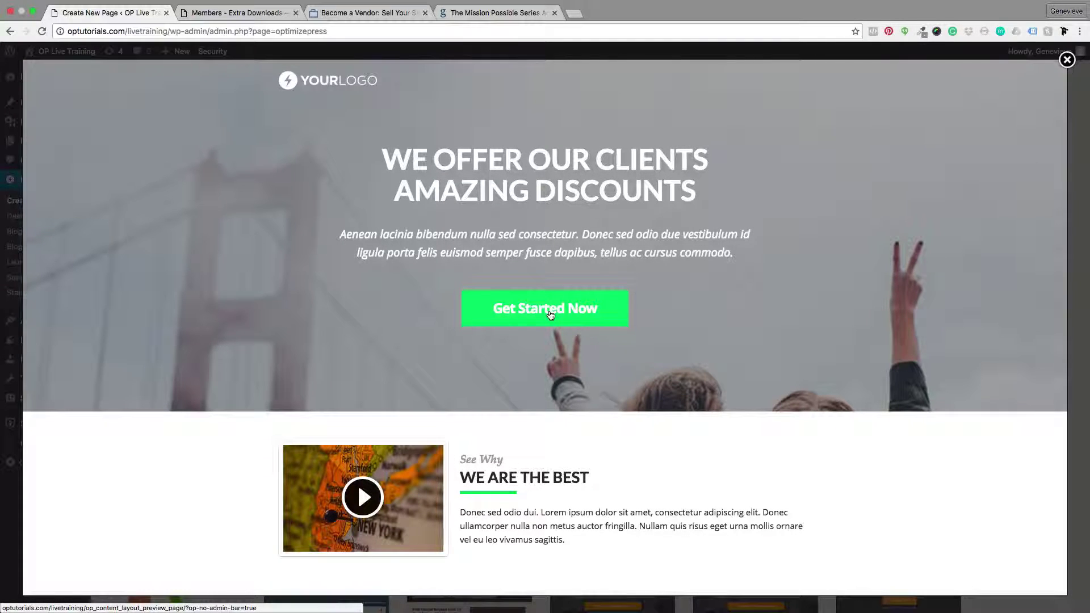
Look through the ESCAPE page's Travel Interary, Featured Services and Just 3 Reasons sections, then return to Travel Interary.
scroll(550, 312, "down", 6)
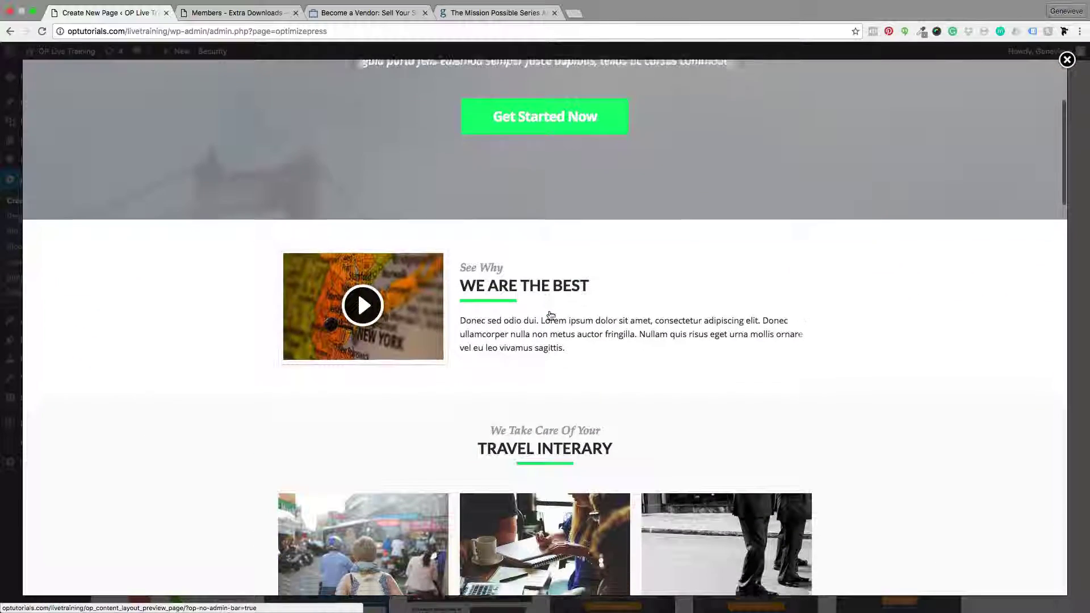
scroll(550, 311, "down", 7)
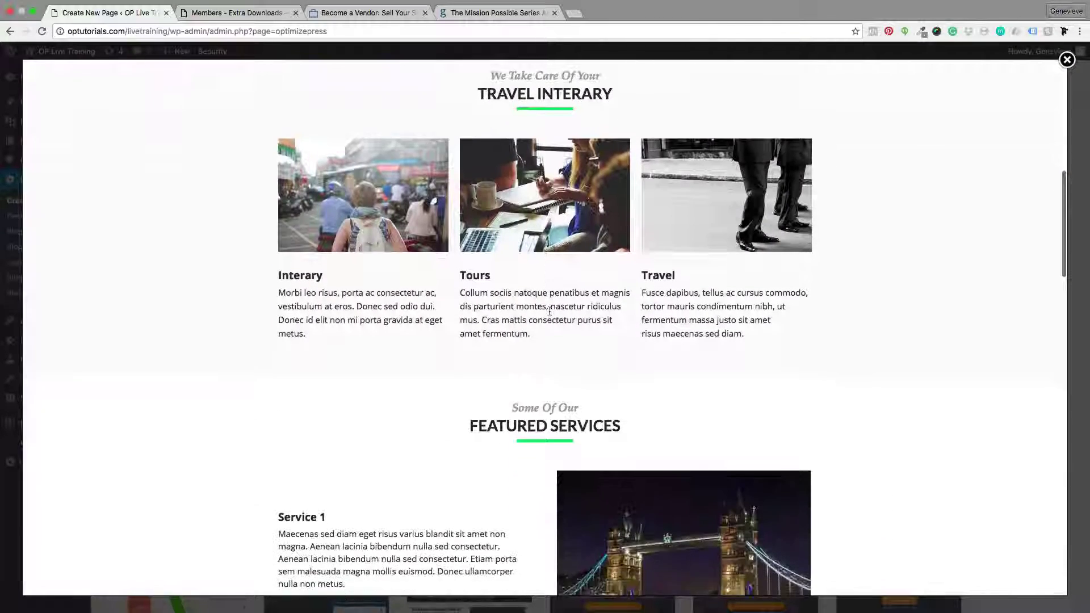
scroll(549, 311, "down", 9)
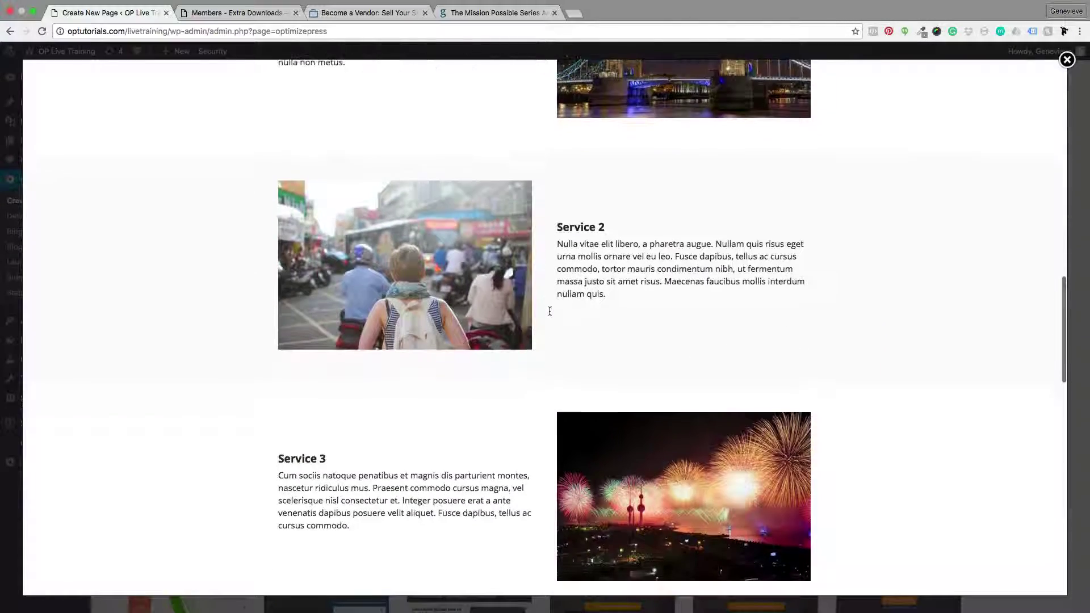
scroll(549, 311, "down", 9)
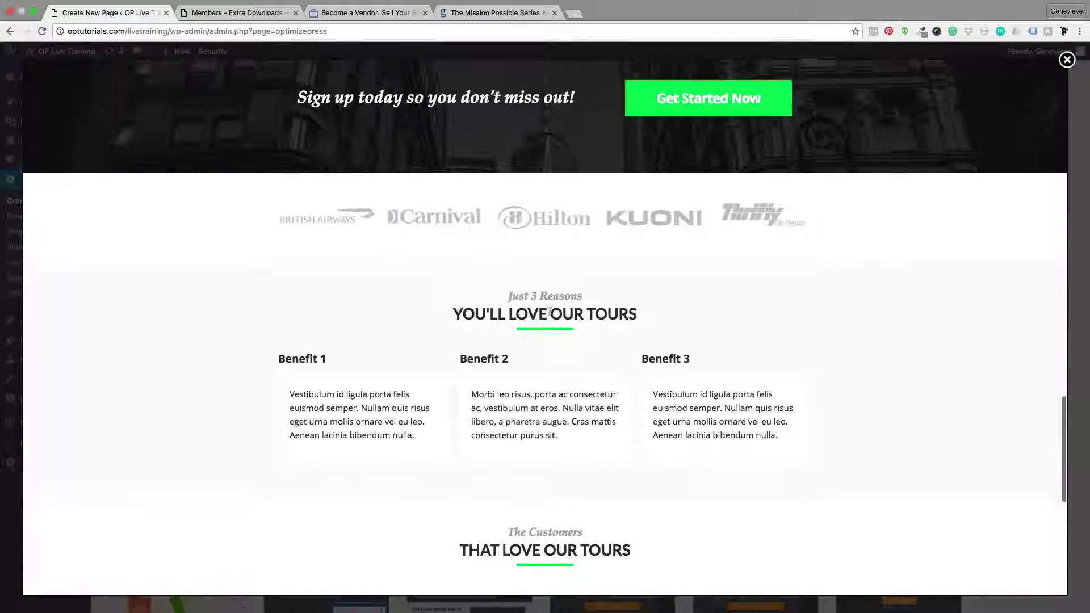
scroll(549, 310, "down", 3)
scroll(550, 311, "up", 20)
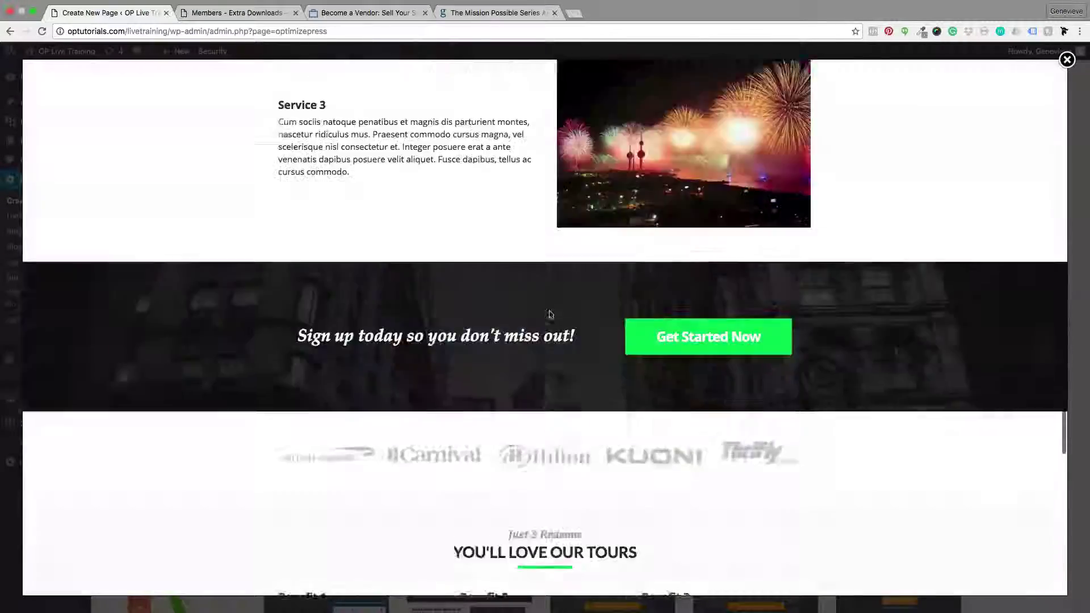
scroll(549, 311, "up", 5)
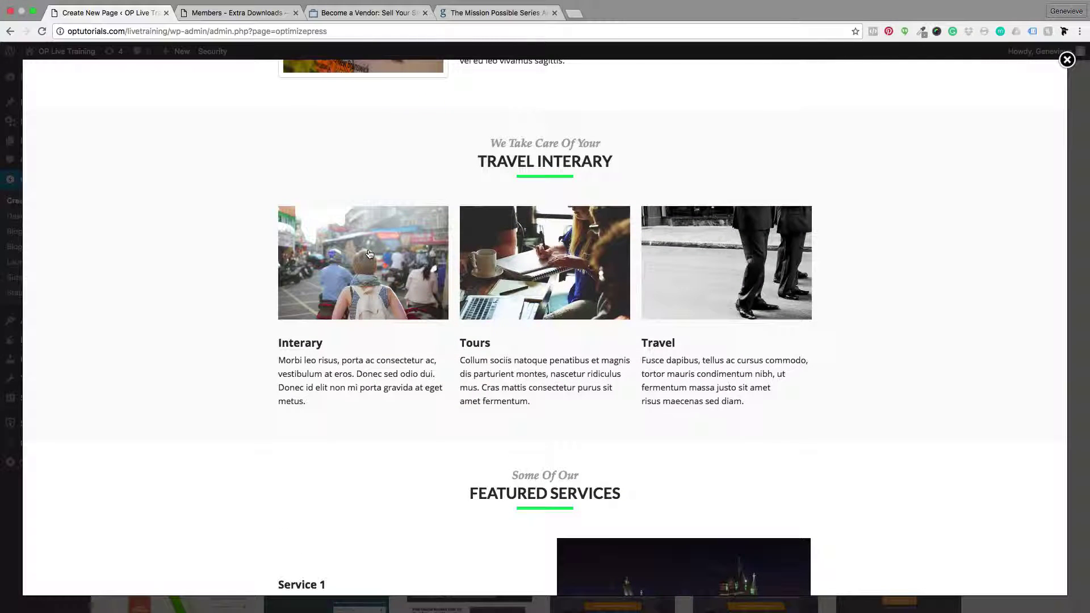
Review the ESCAPE page's partner logos, benefits, customer reviews and final sign-up section, and close the preview.
scroll(631, 279, "down", 8)
scroll(630, 279, "down", 12)
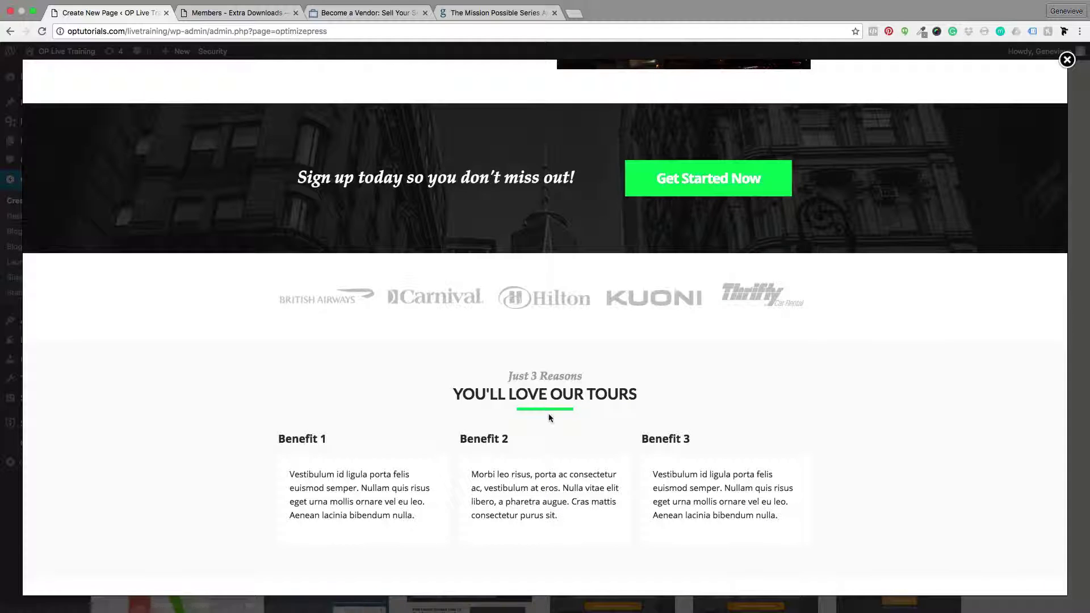
scroll(540, 412, "down", 7)
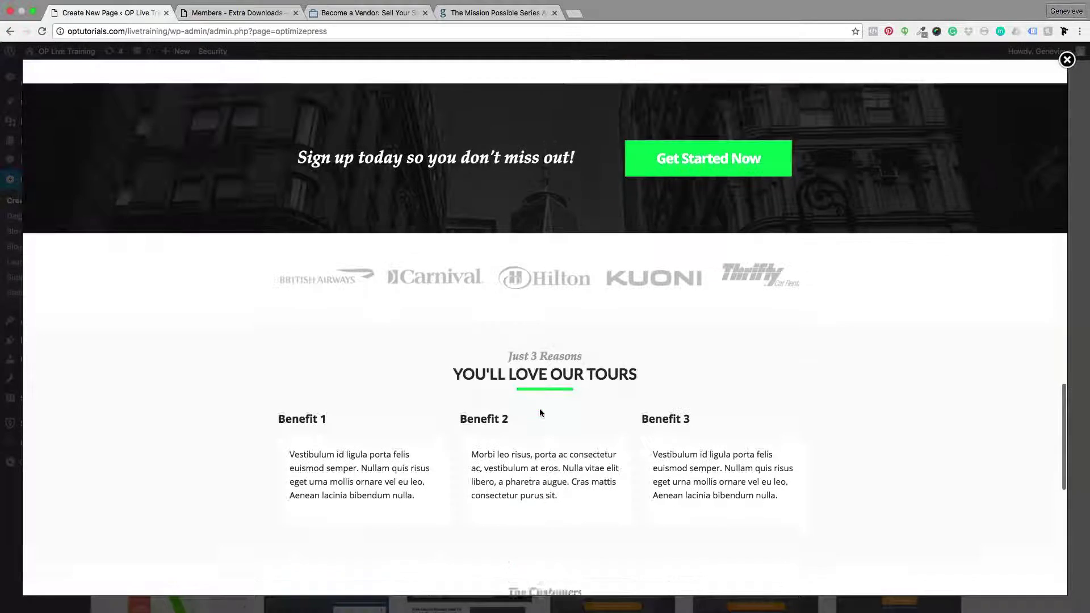
scroll(540, 413, "down", 3)
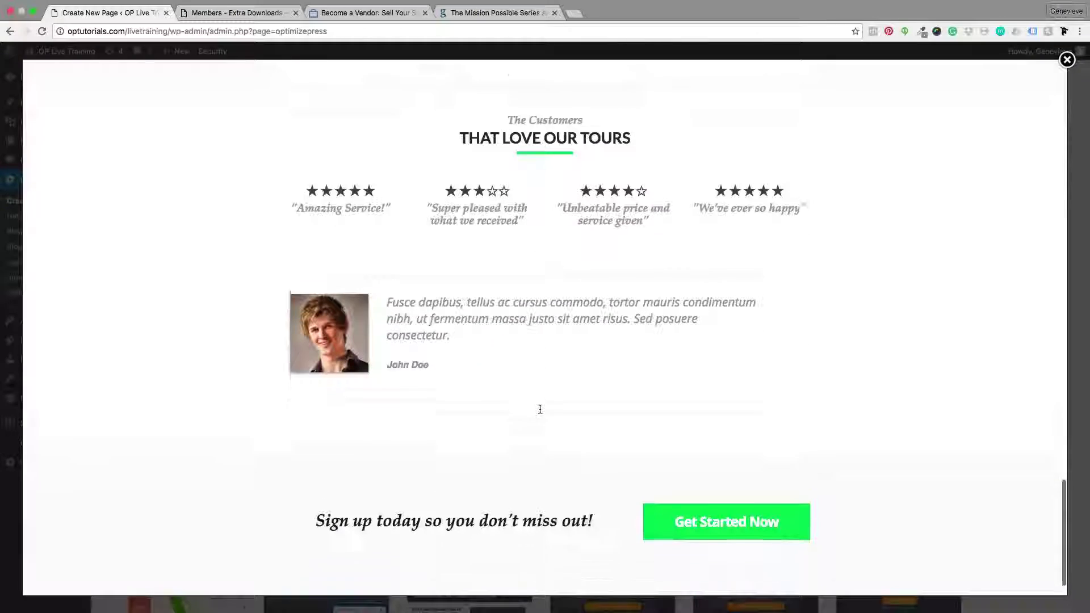
scroll(540, 413, "up", 5)
scroll(539, 413, "up", 10)
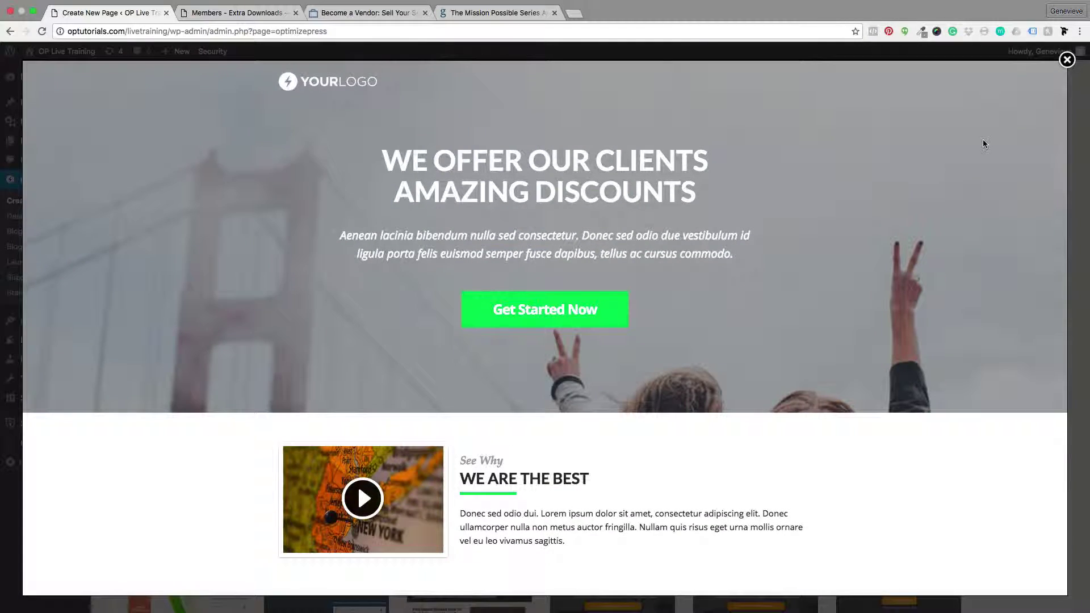
left_click(1068, 59)
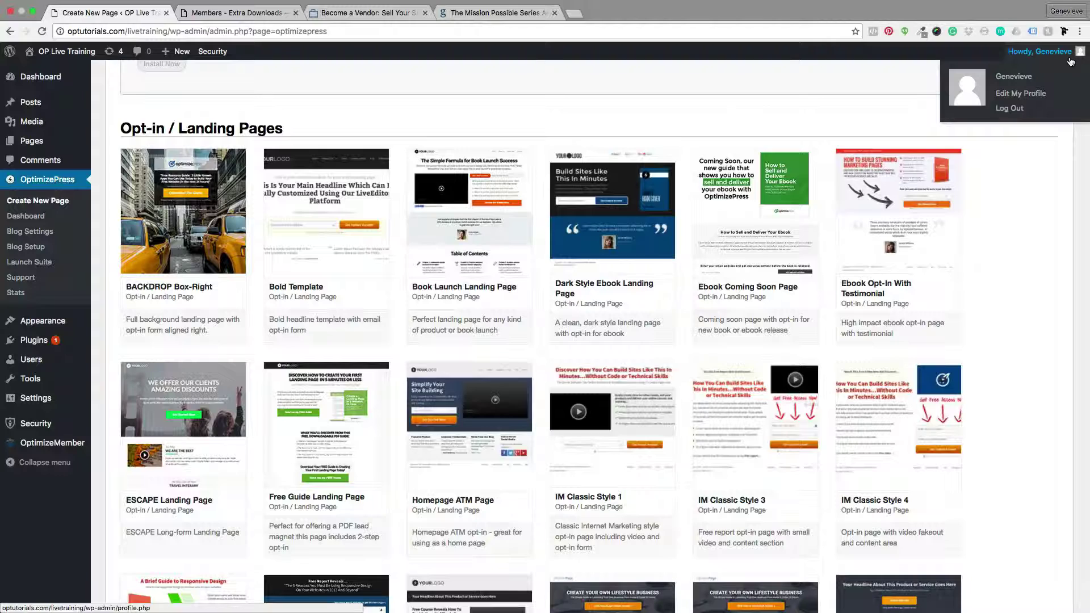
Preview the Free Guide Landing Page template, check it down to the footer, and close the preview.
mouse_move(862, 245)
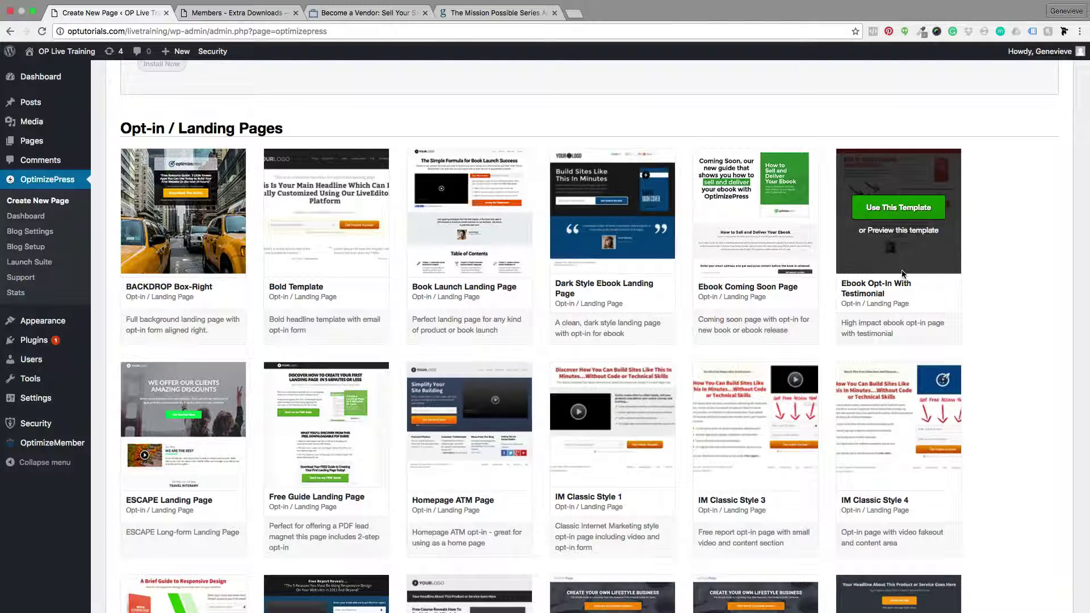
scroll(825, 279, "down", 6)
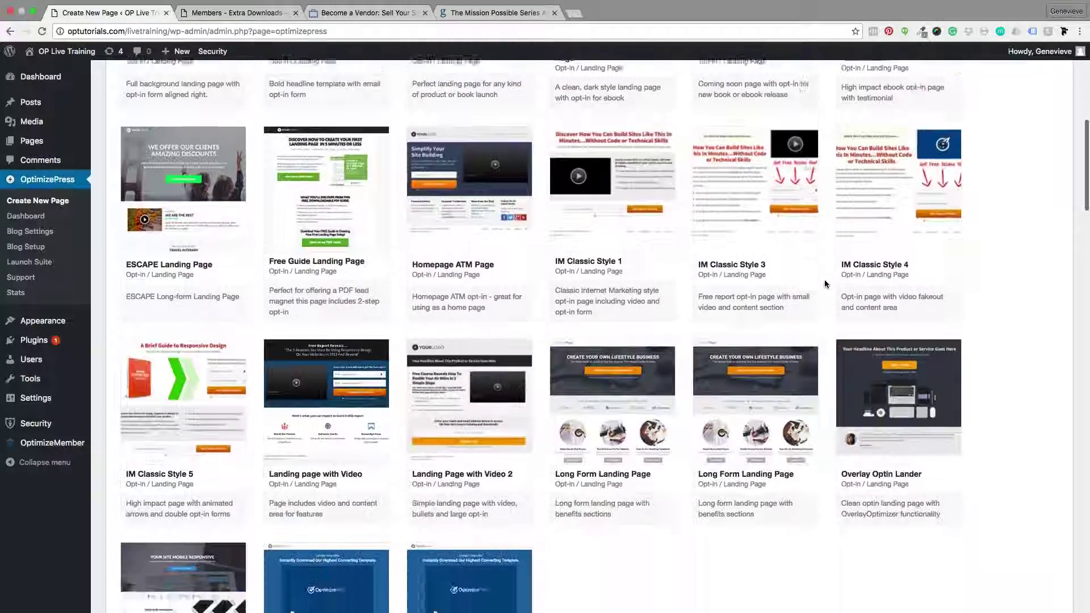
mouse_move(316, 183)
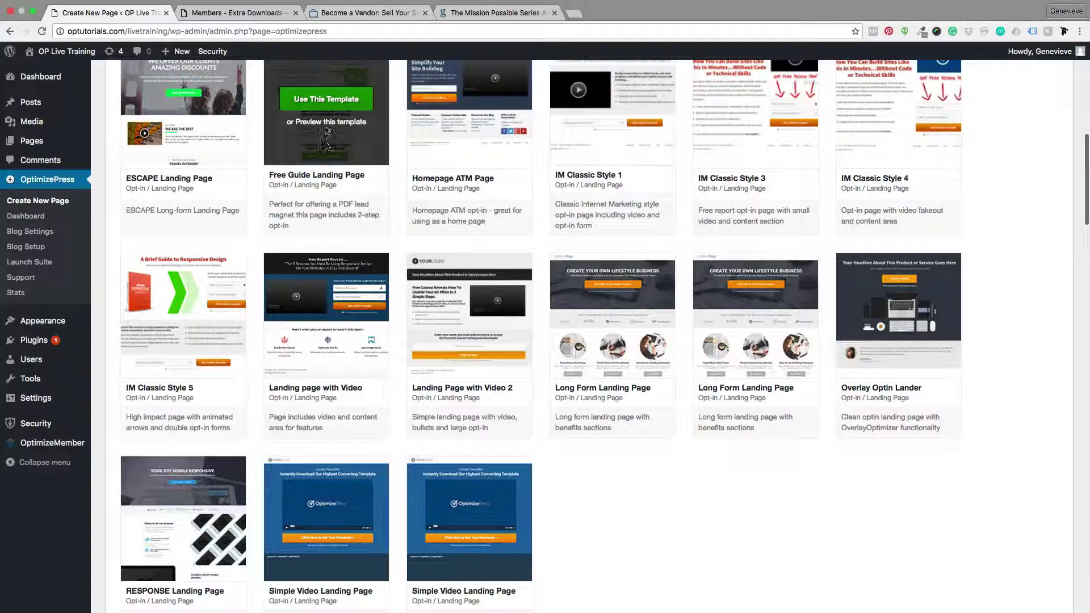
left_click(327, 123)
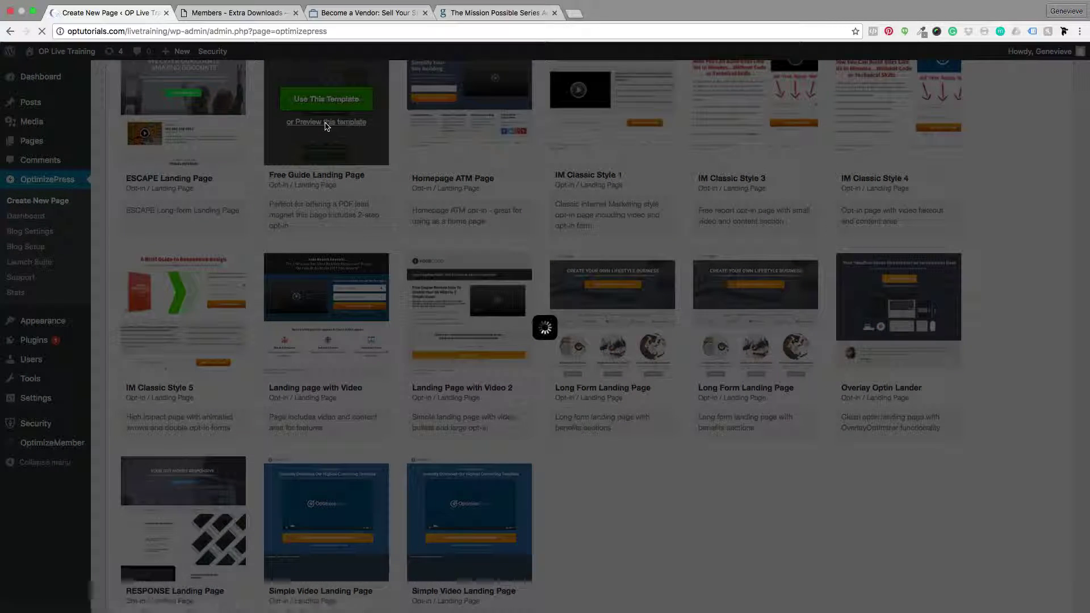
scroll(590, 265, "down", 5)
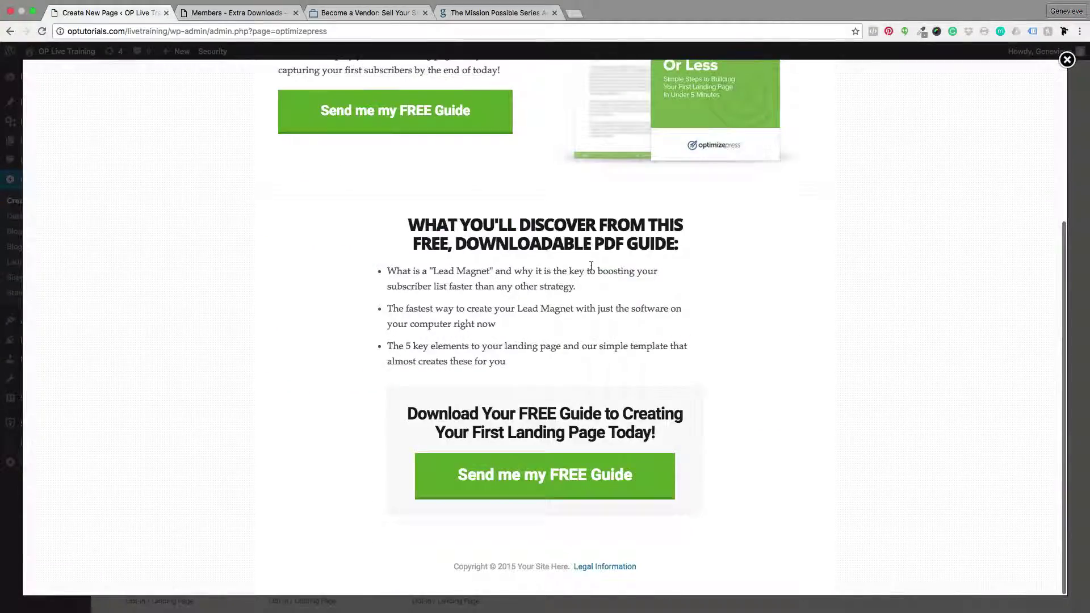
scroll(590, 264, "up", 5)
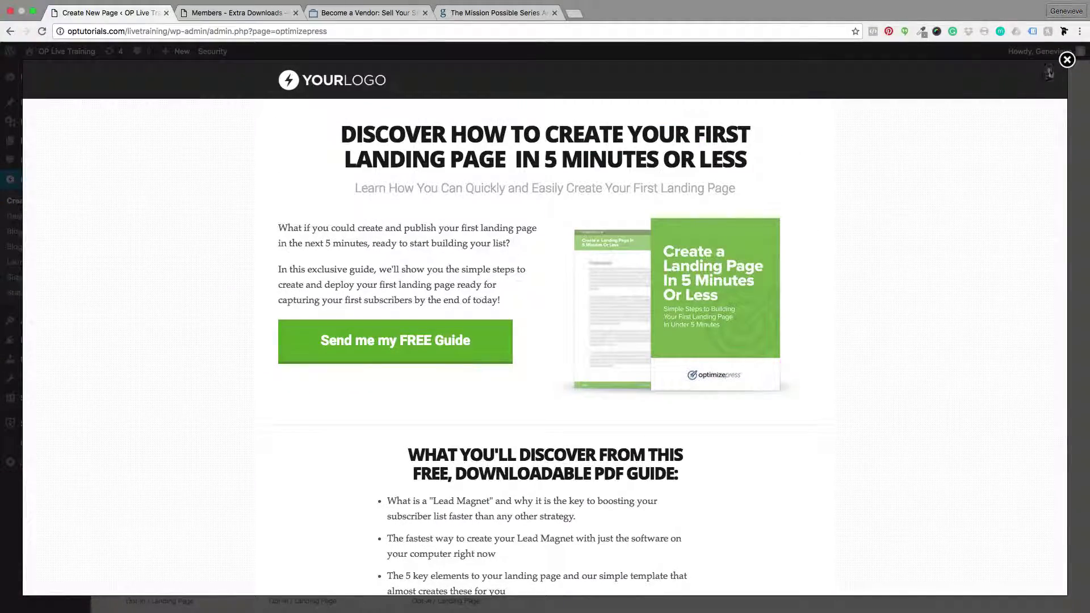
left_click(1064, 63)
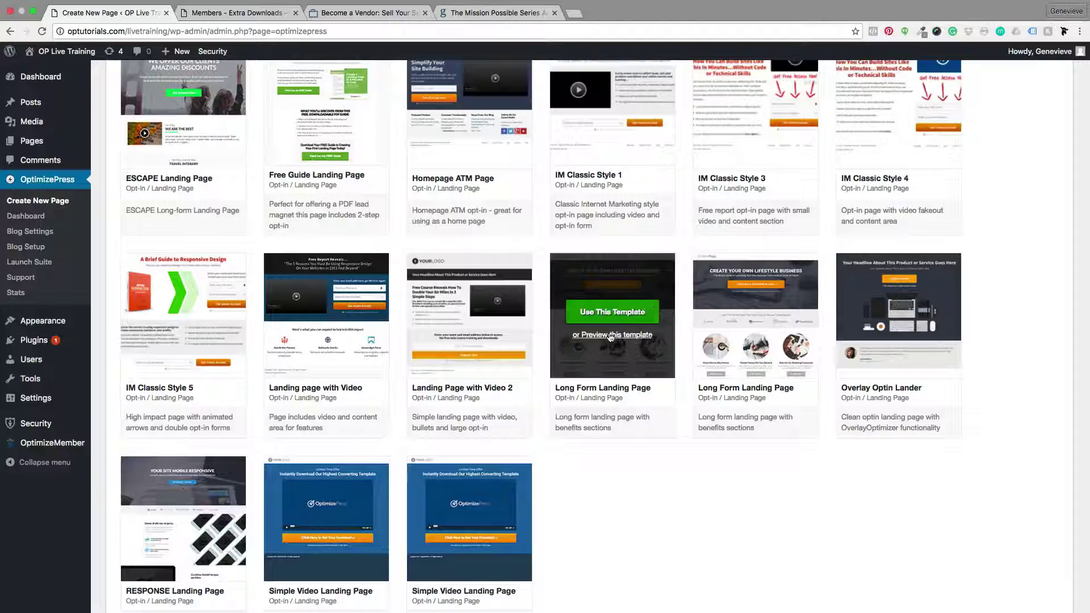
Preview the first Long Form Landing Page template, from its lifestyle business header down to the client testimonials and footer.
left_click(609, 336)
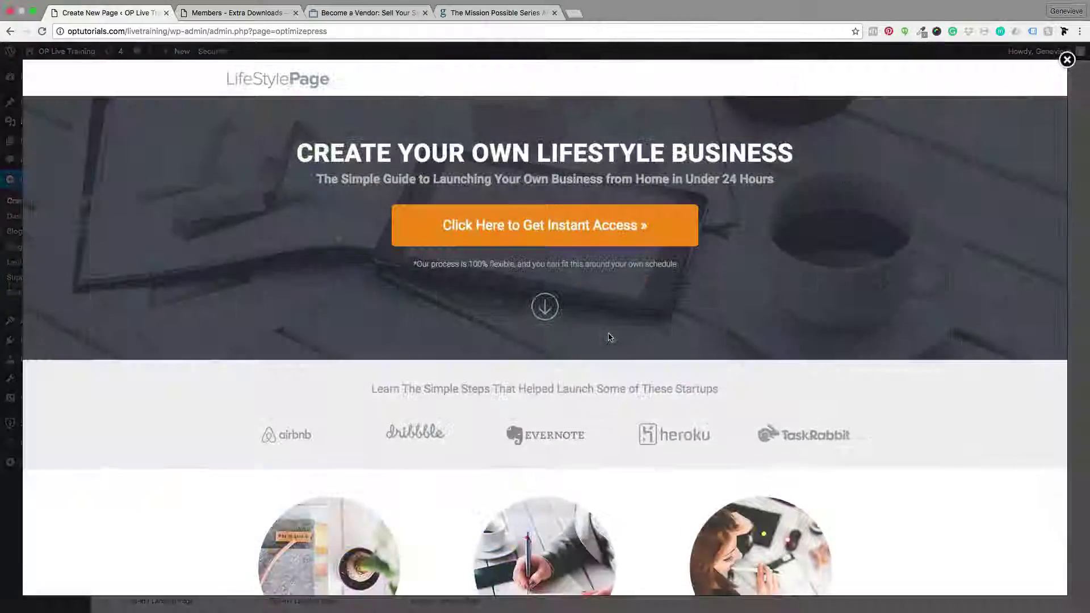
scroll(608, 306, "up", 2)
scroll(608, 281, "down", 3)
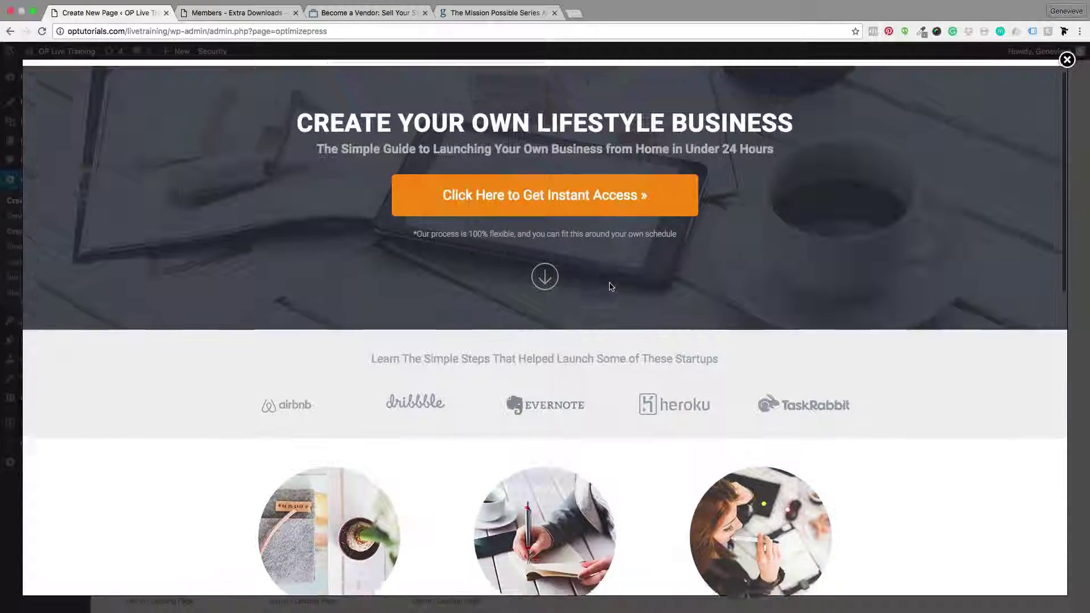
scroll(610, 284, "up", 3)
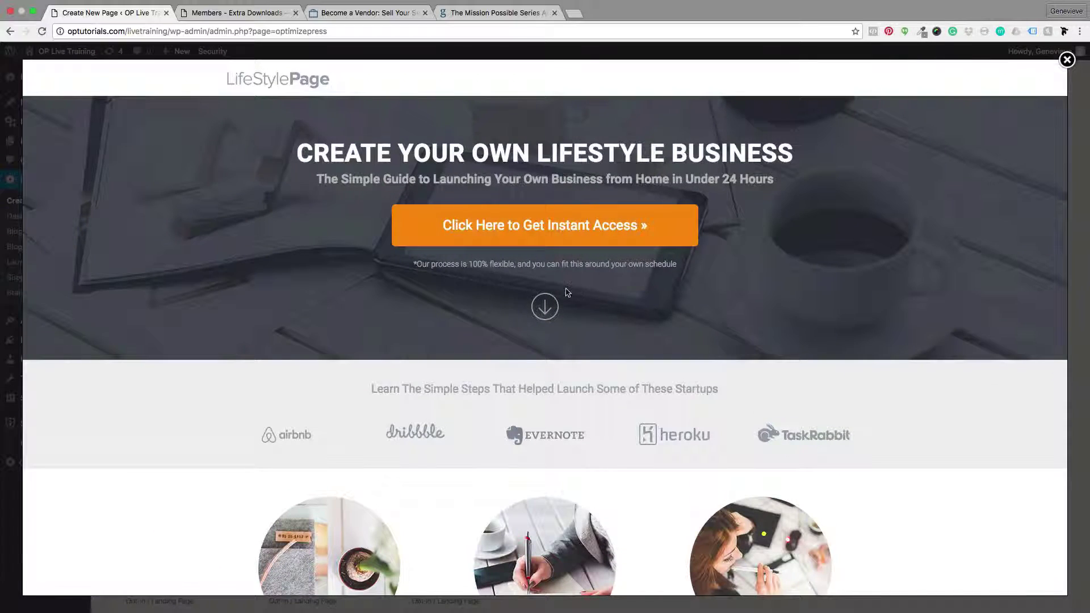
scroll(613, 277, "down", 6)
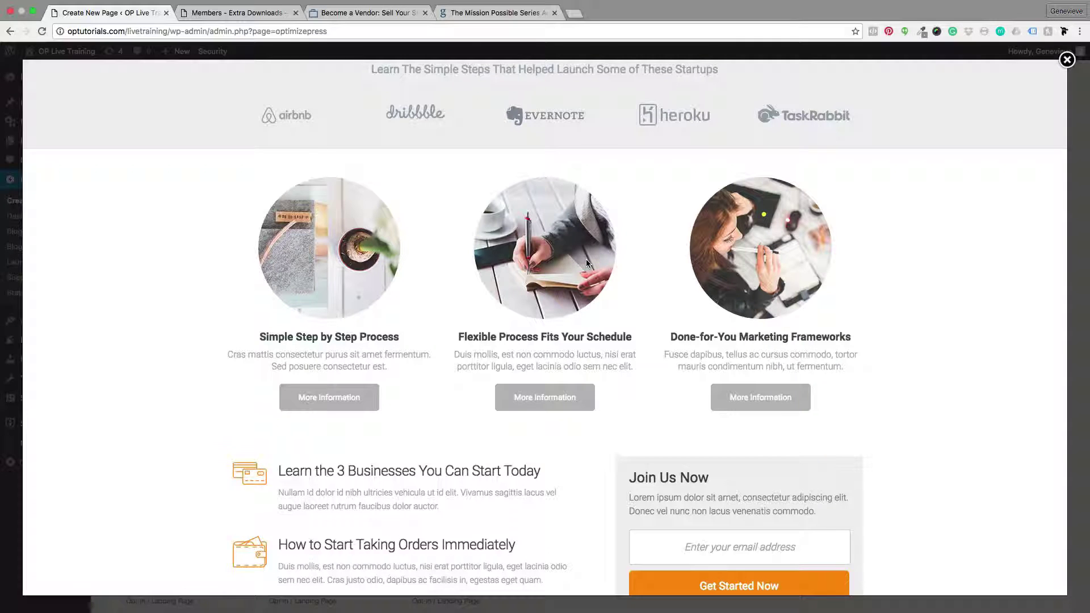
scroll(586, 259, "down", 5)
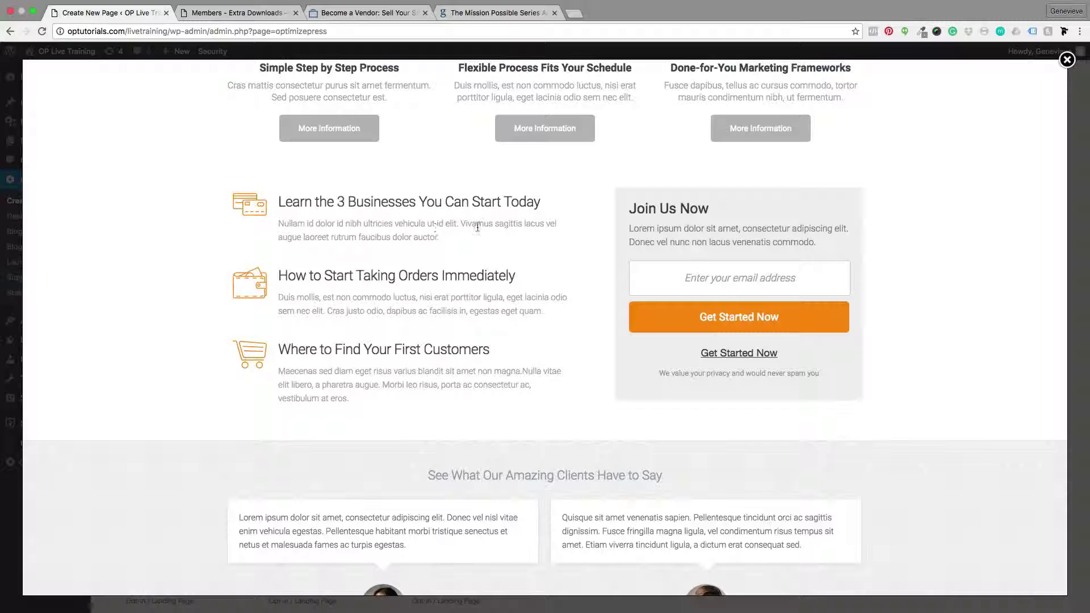
scroll(493, 257, "down", 3)
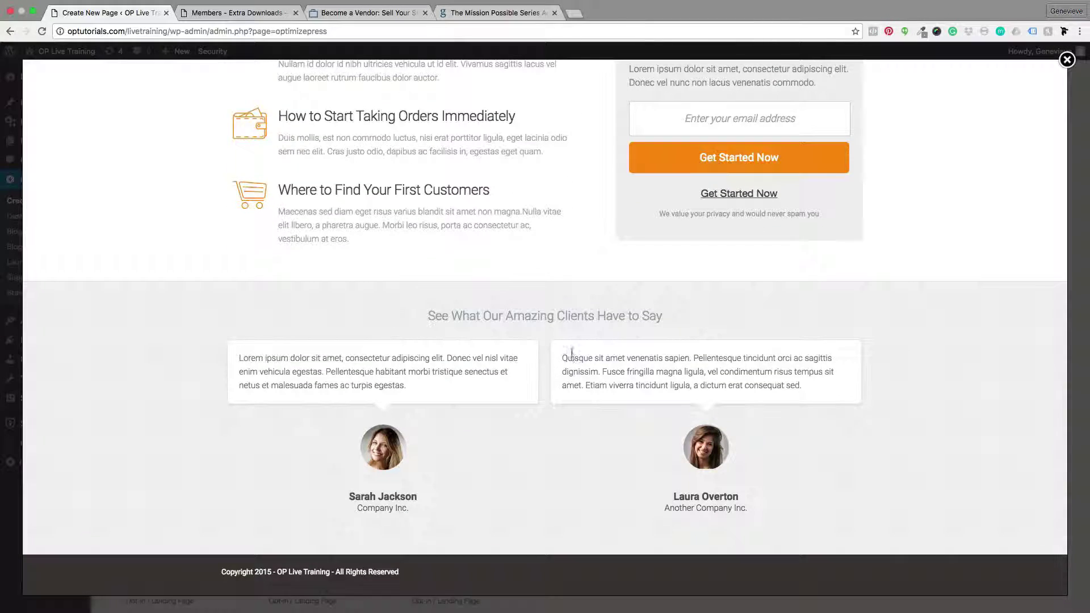
Return to the lifestyle business header, open the instant access opt-in popup to view it, and close the popup.
scroll(572, 353, "up", 3)
scroll(648, 325, "up", 3)
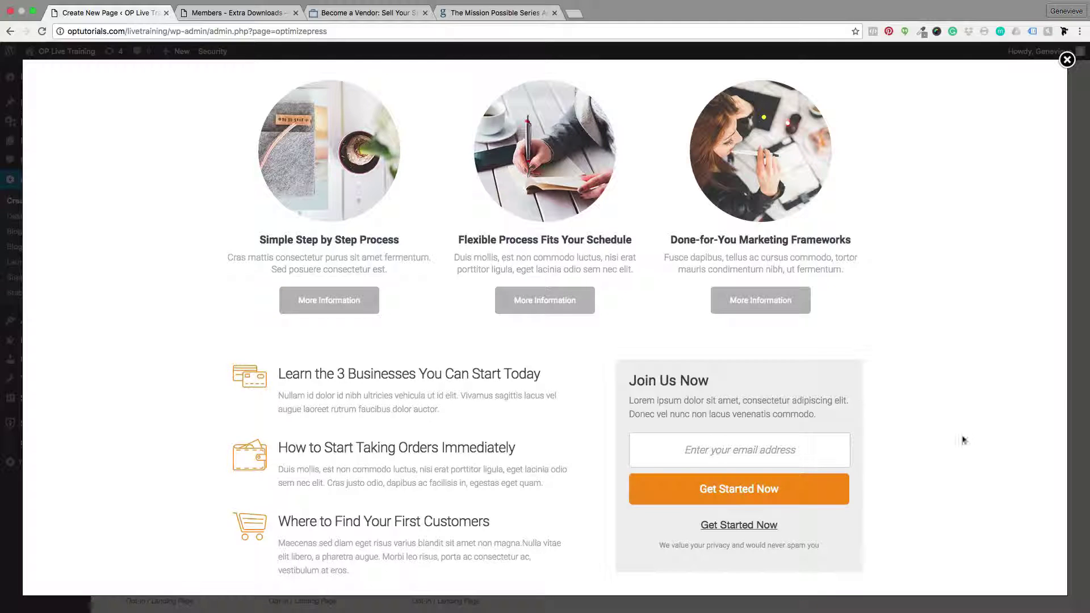
scroll(920, 383, "up", 2)
scroll(919, 383, "up", 5)
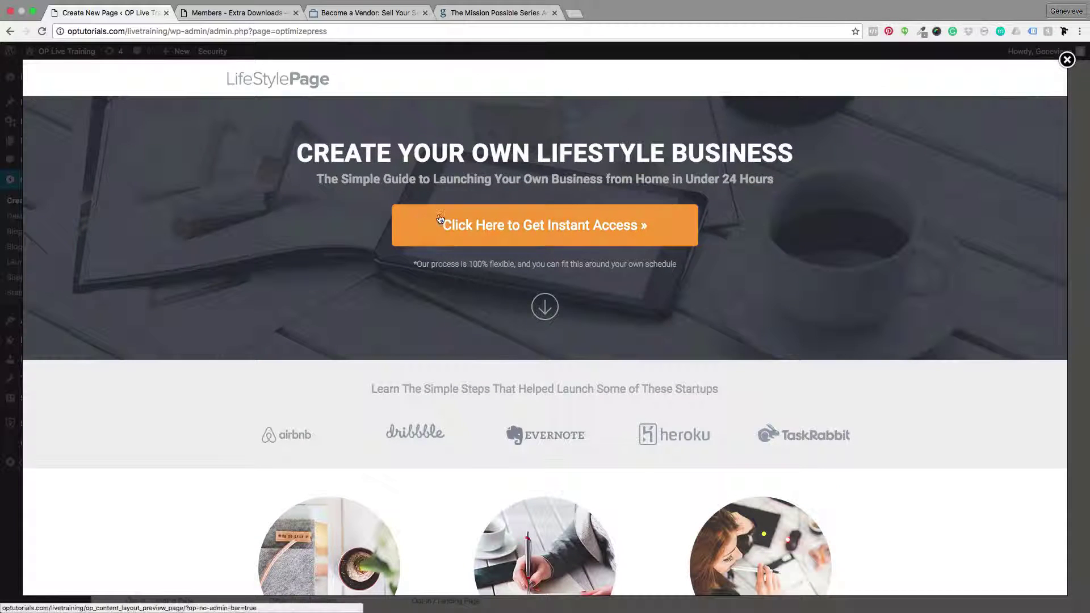
left_click(479, 226)
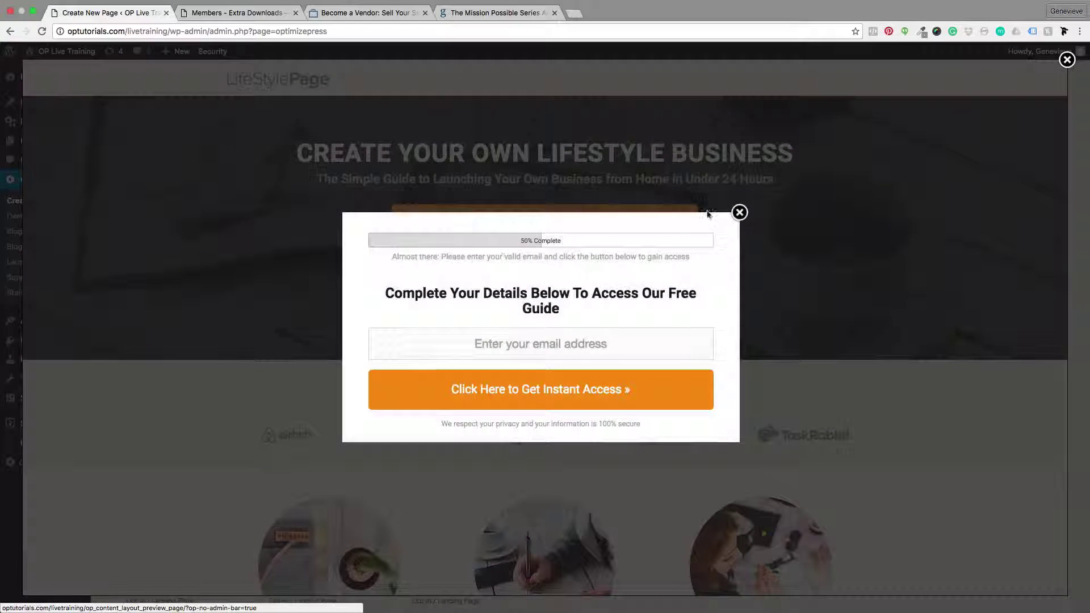
left_click(742, 214)
Review the lifestyle page's benefits, Join Us Now form, header and startup logos, and close the template preview.
scroll(742, 250, "down", 10)
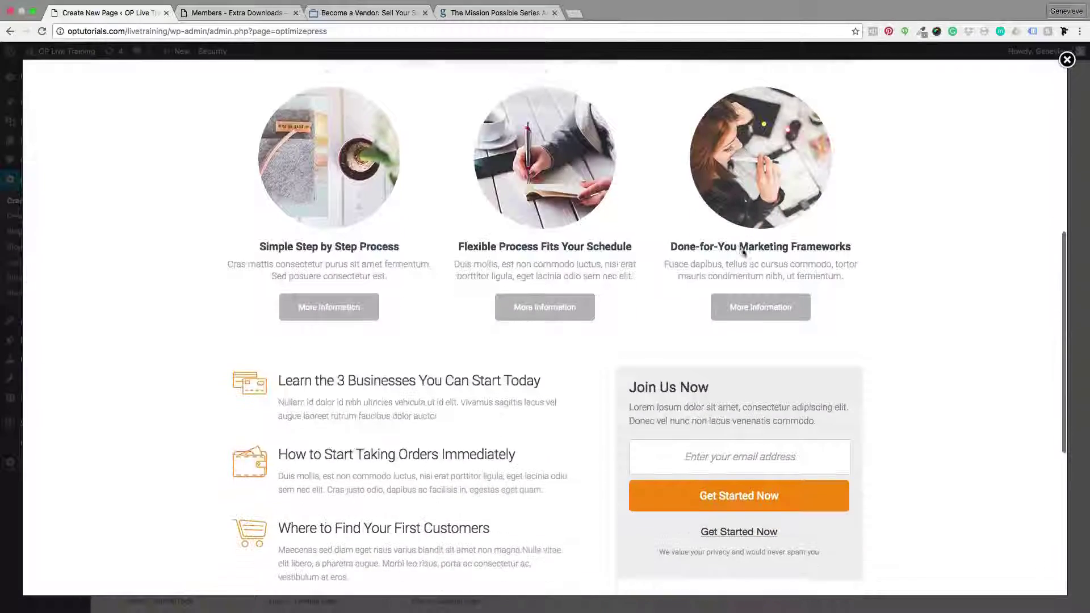
scroll(746, 325, "down", 1)
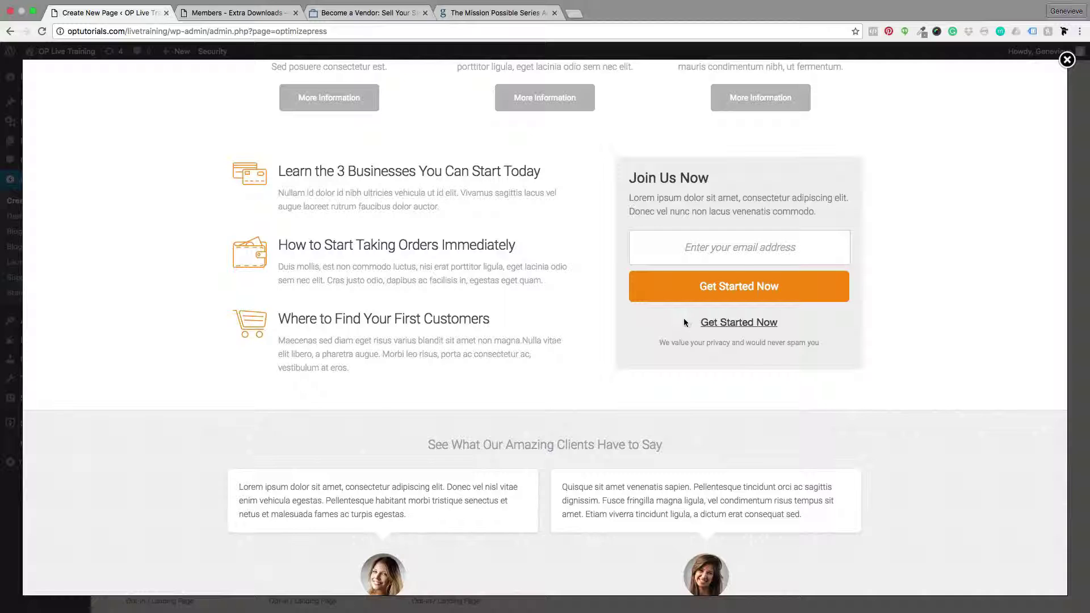
left_click(842, 285)
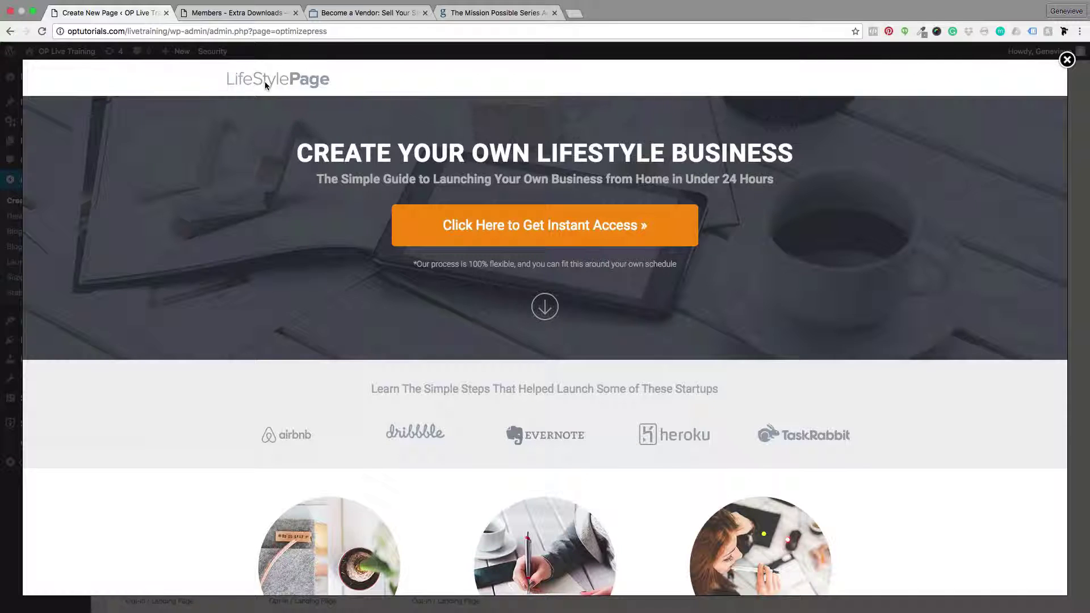
scroll(517, 203, "down", 3)
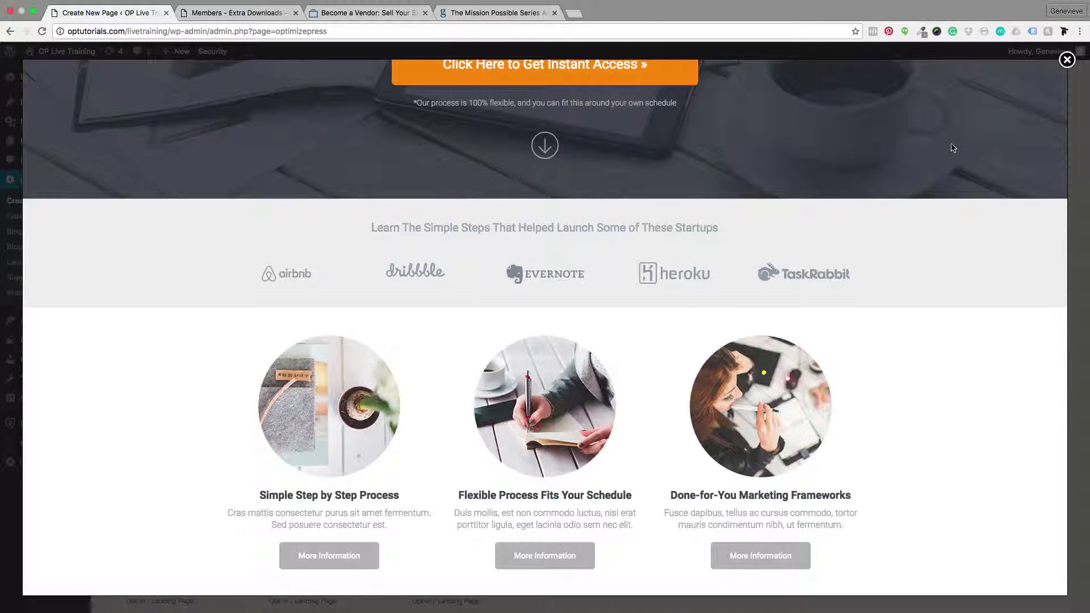
left_click(1067, 60)
mouse_move(1069, 62)
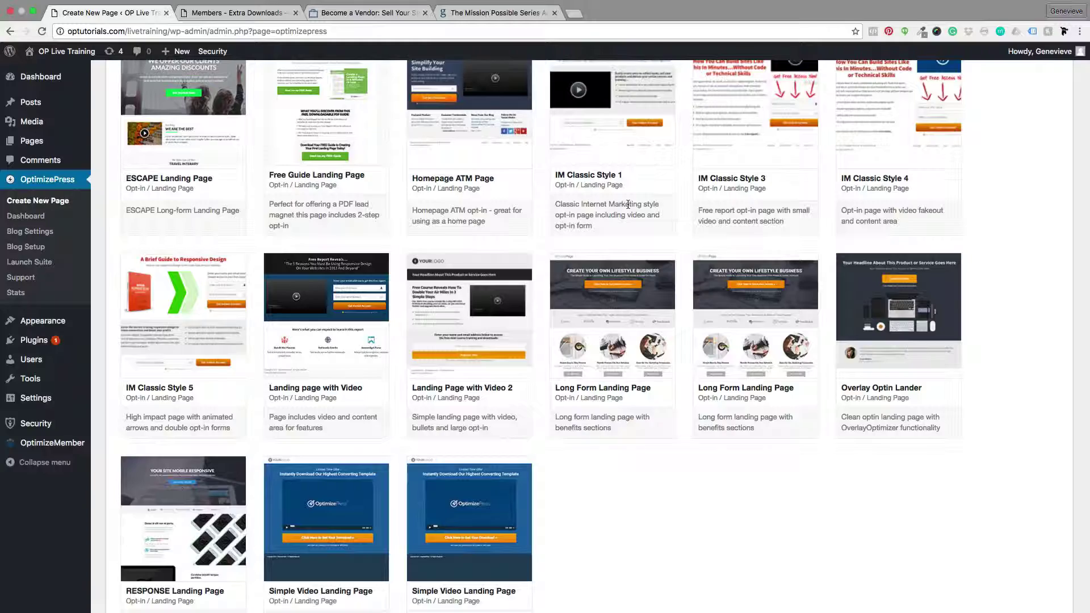
Look through the Opt-in / Landing Pages and Thank You Pages templates, then return to the Opt-in / Landing Pages section.
scroll(653, 206, "up", 8)
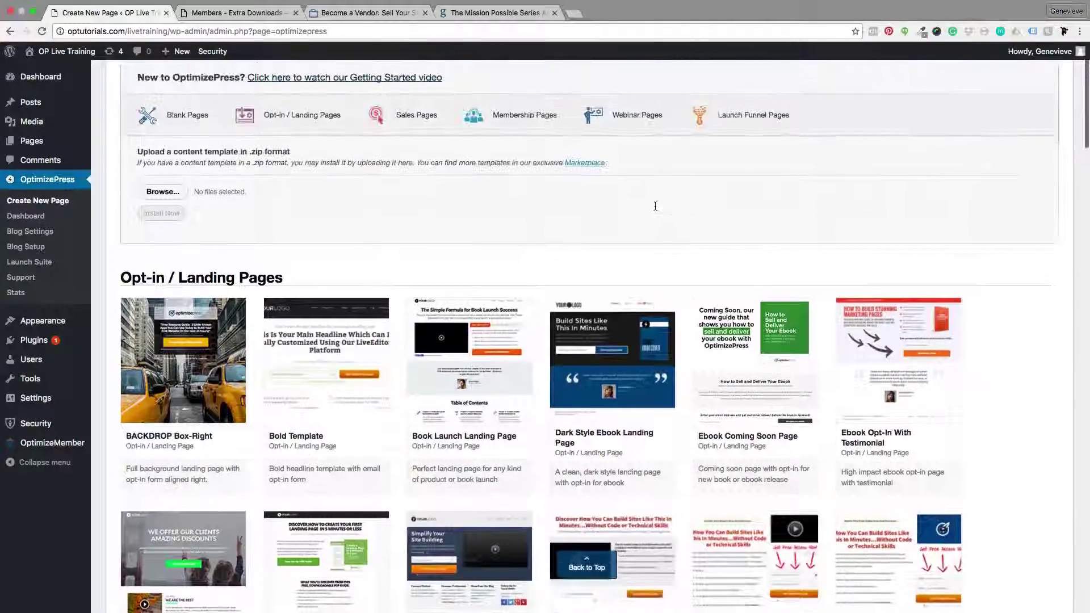
scroll(655, 206, "down", 3)
scroll(656, 205, "down", 2)
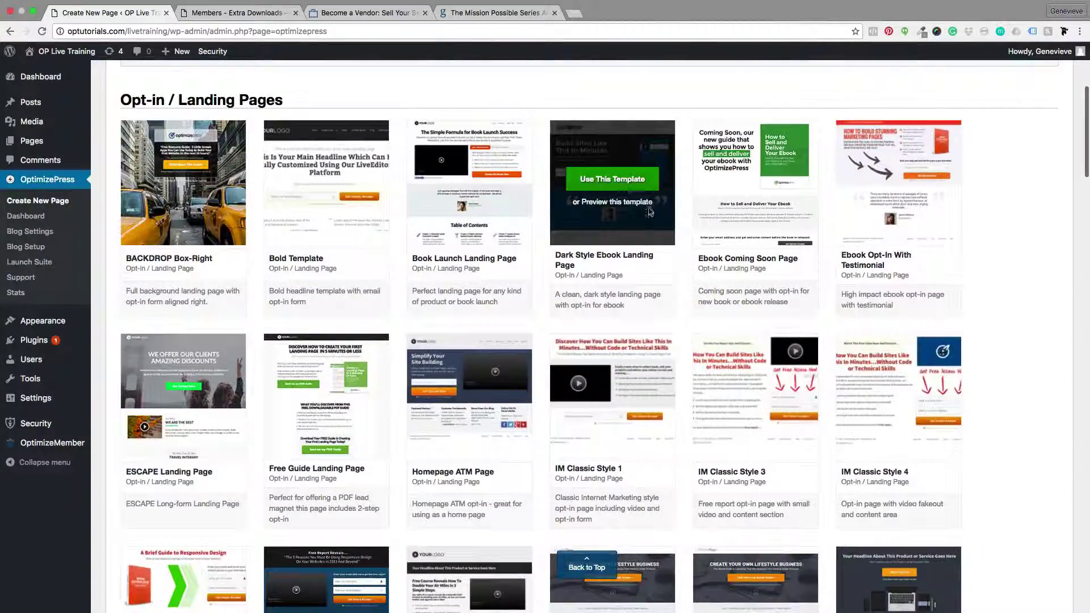
scroll(556, 292, "down", 10)
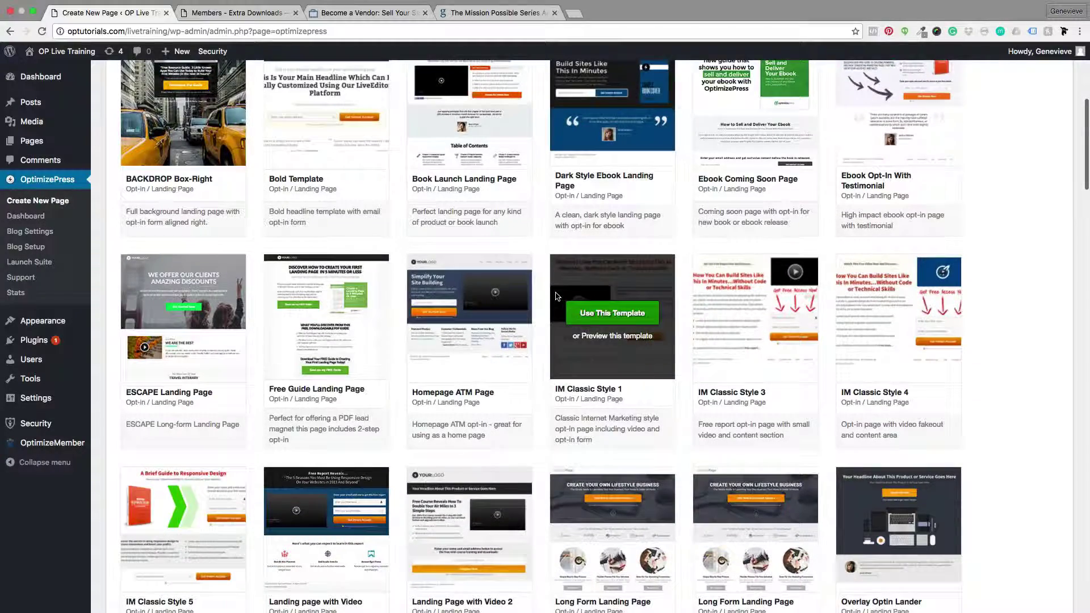
scroll(555, 296, "down", 8)
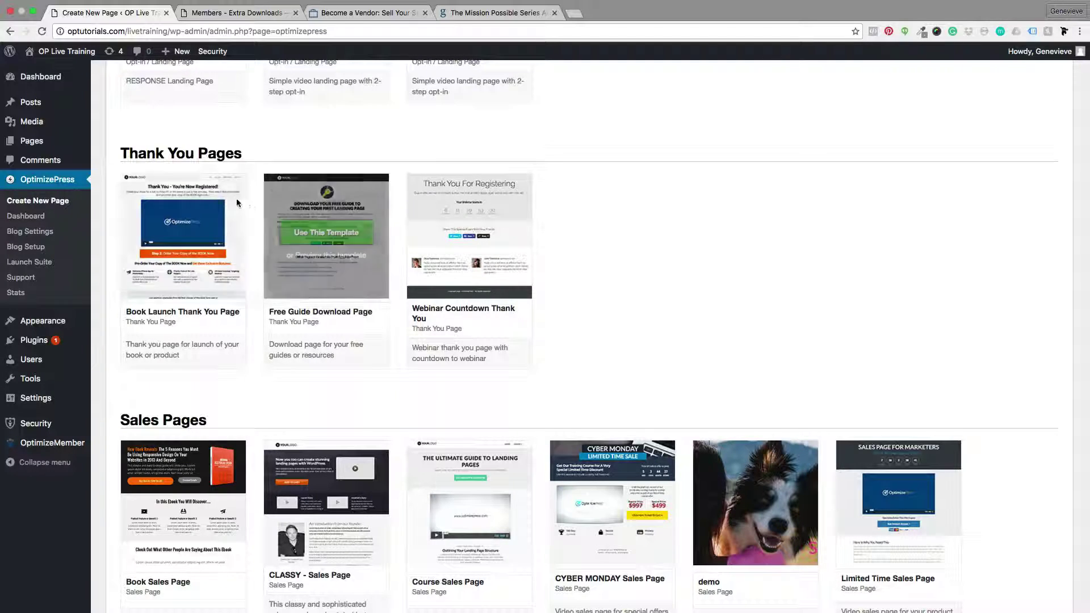
scroll(561, 234, "up", 20)
scroll(560, 235, "up", 2)
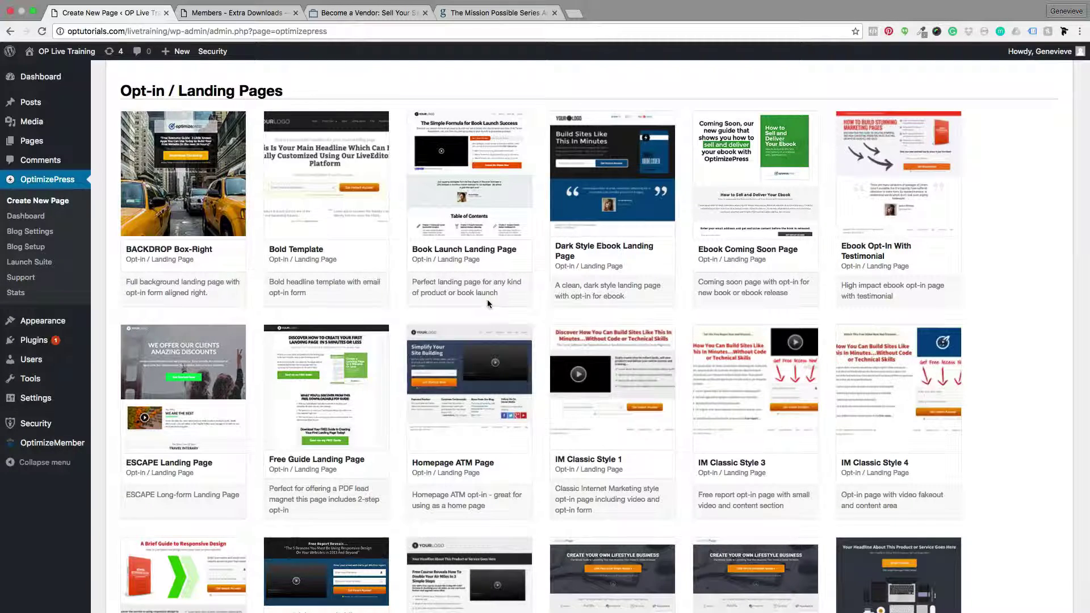
Look over the Thank You Pages templates and the Sales Pages templates in the gallery.
scroll(489, 304, "down", 15)
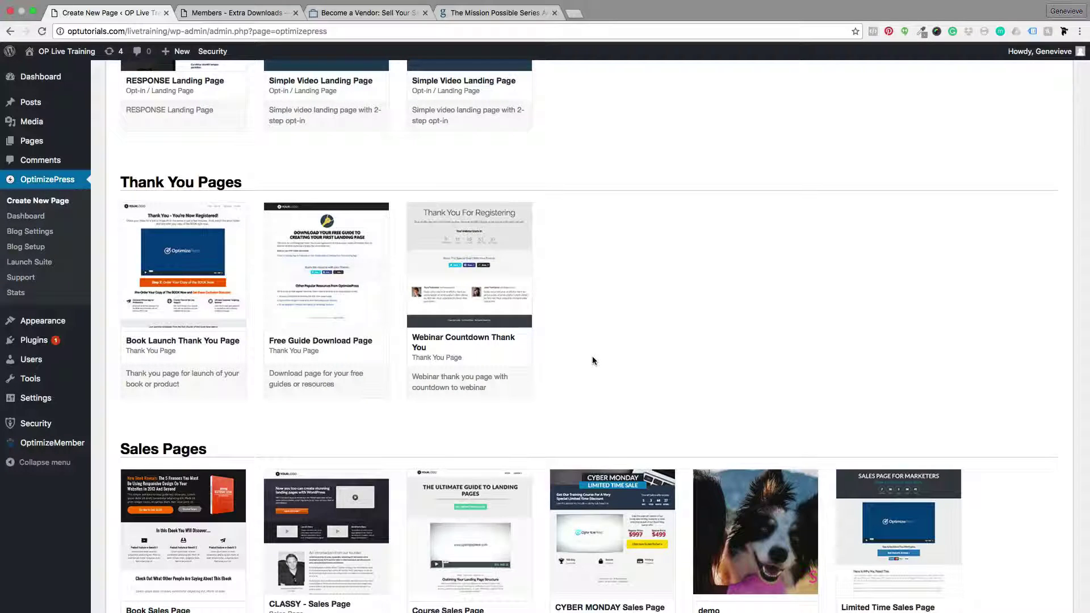
scroll(594, 361, "down", 3)
scroll(592, 352, "up", 4)
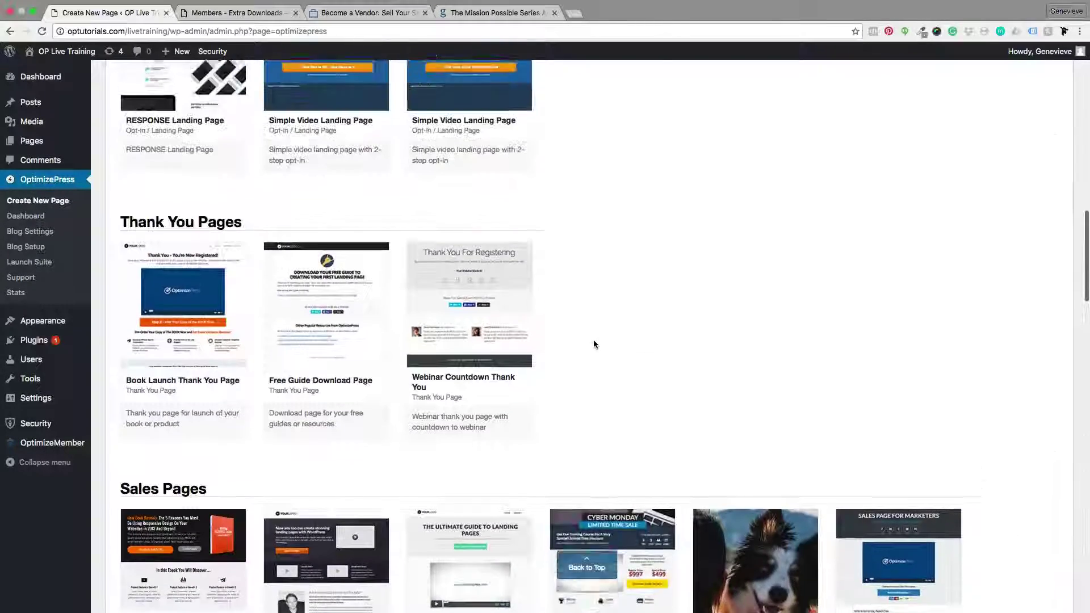
scroll(597, 343, "down", 5)
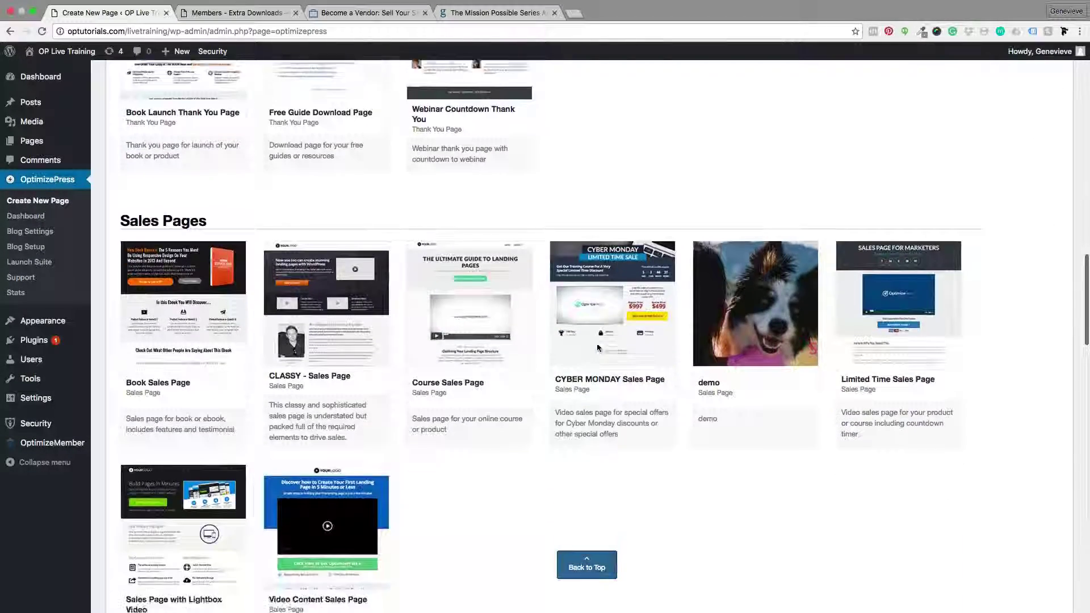
scroll(597, 343, "down", 1)
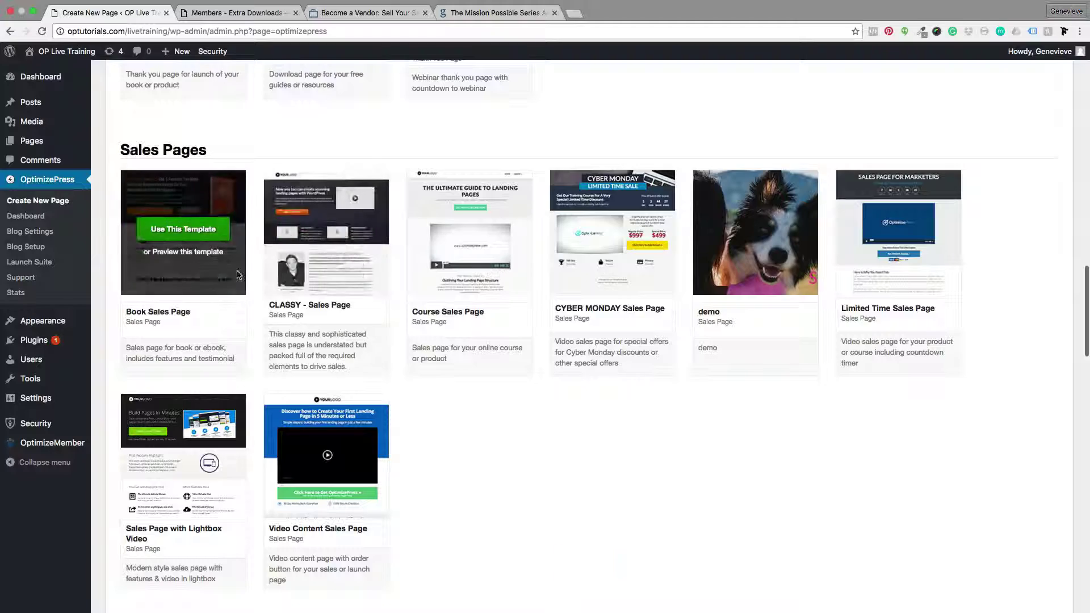
Look through the webinar and Membership Pages templates down to Blank Page, then return to the top of the gallery.
scroll(394, 338, "up", 15)
scroll(395, 338, "down", 2)
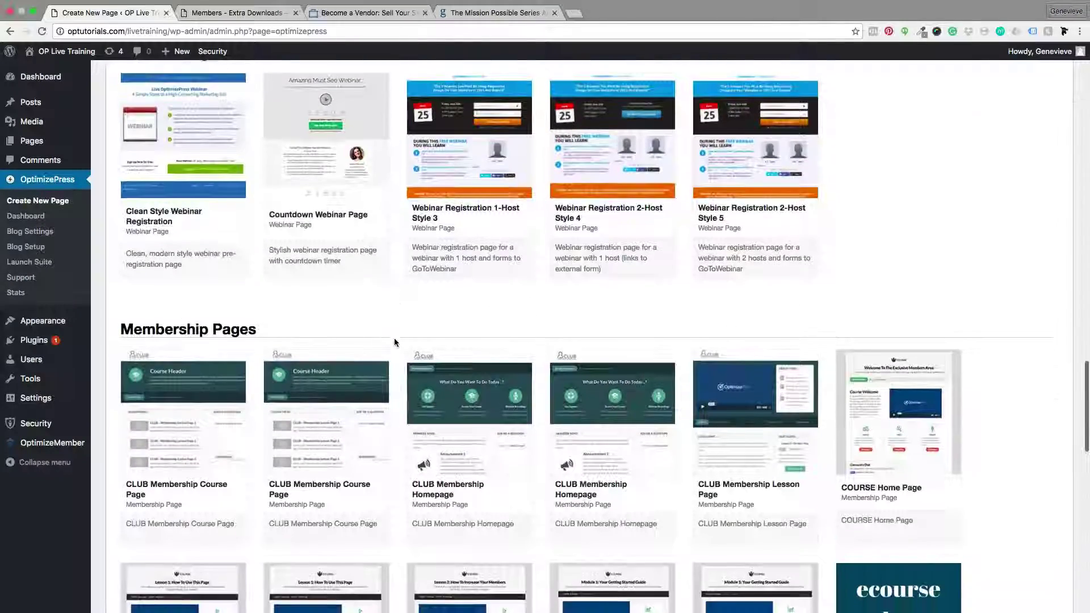
scroll(460, 376, "down", 4)
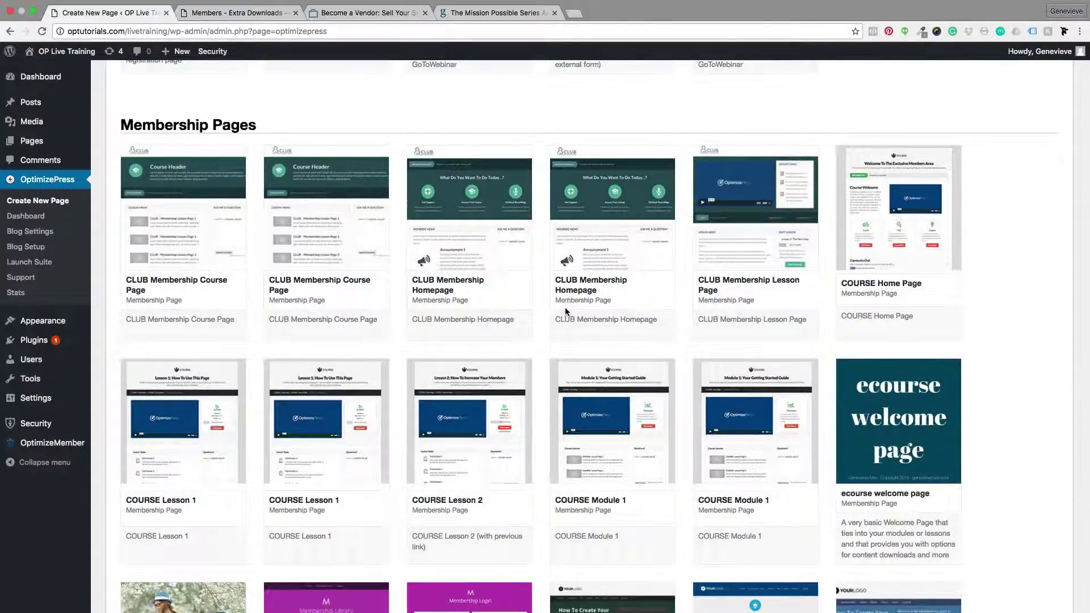
scroll(566, 312, "down", 10)
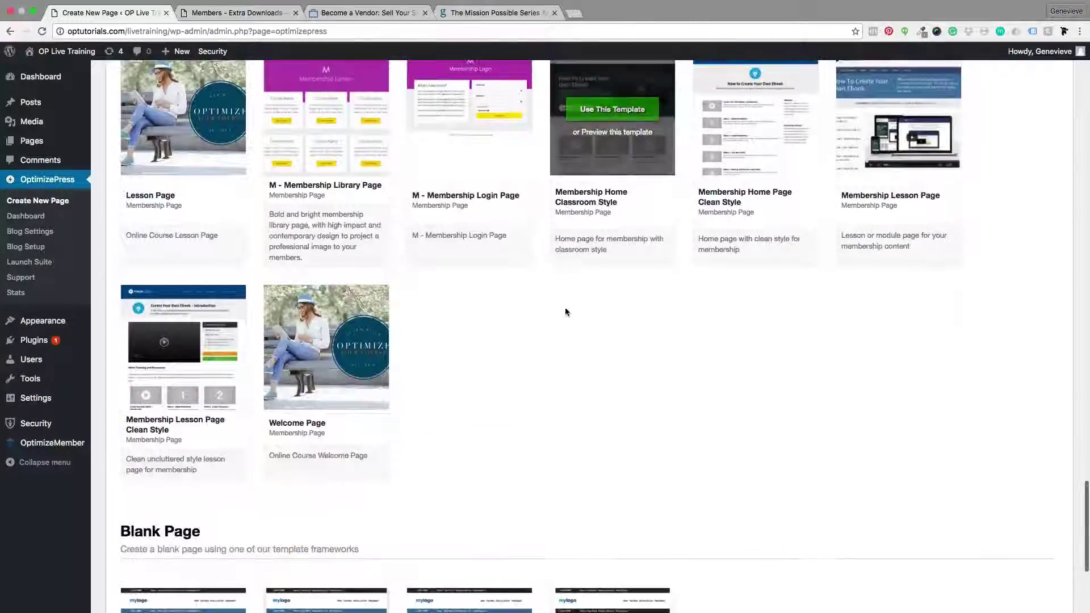
scroll(566, 312, "up", 14)
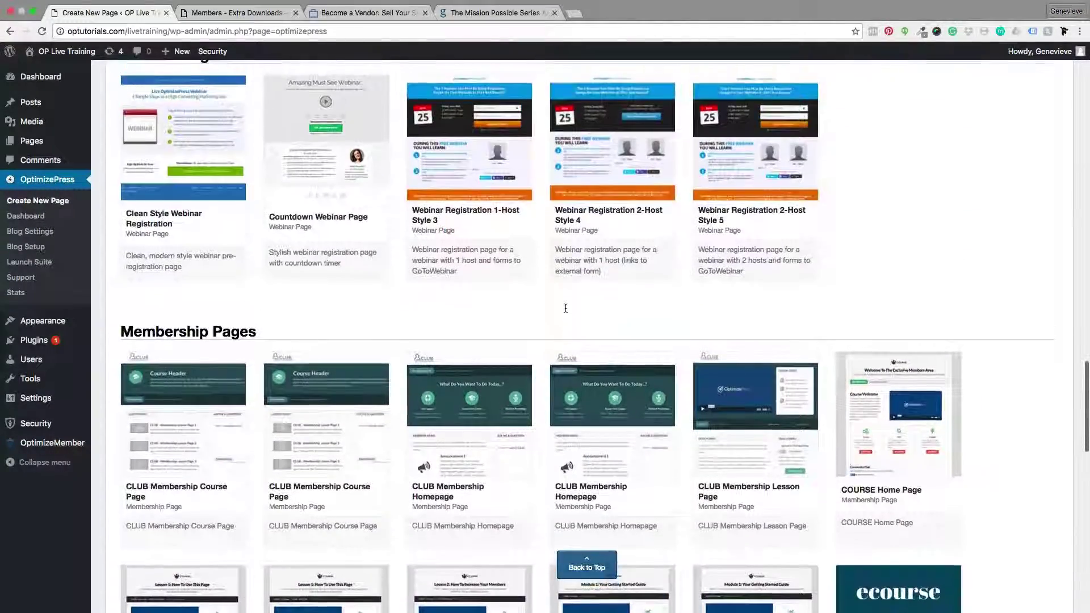
scroll(566, 310, "up", 20)
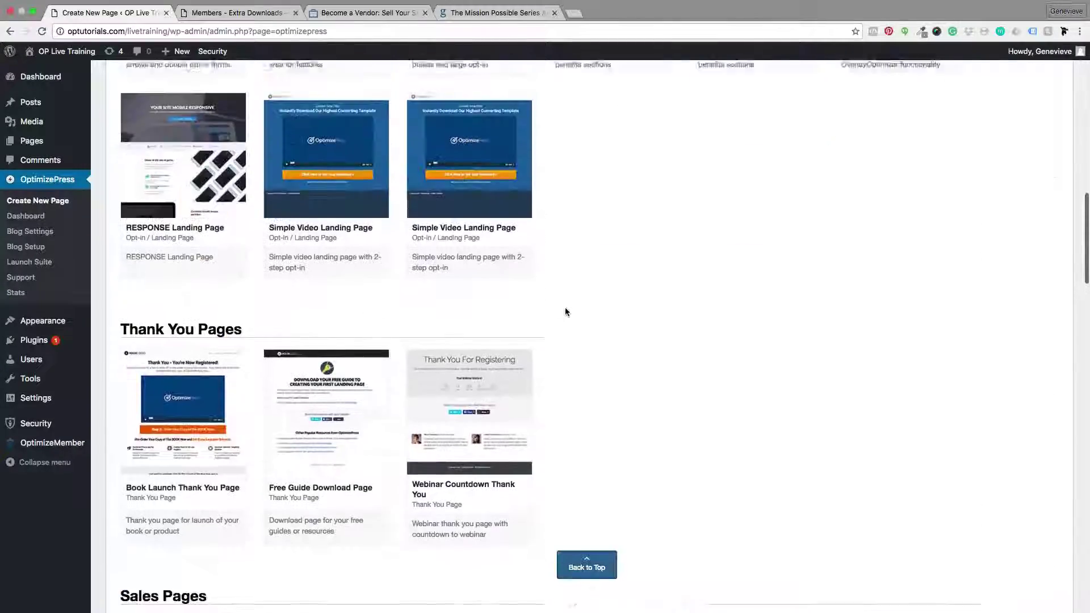
scroll(565, 312, "up", 7)
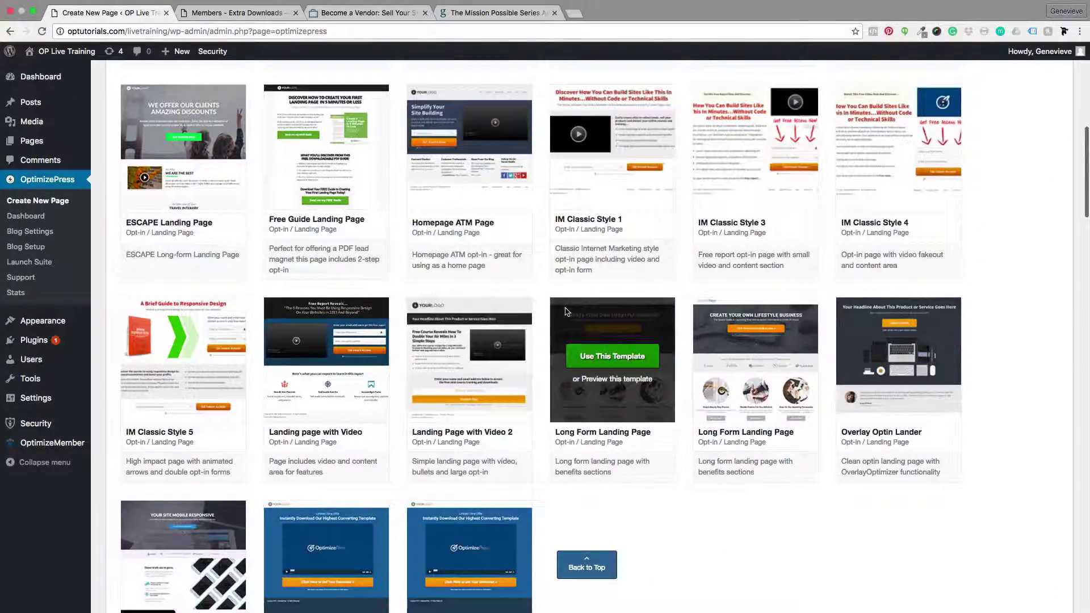
scroll(566, 312, "up", 9)
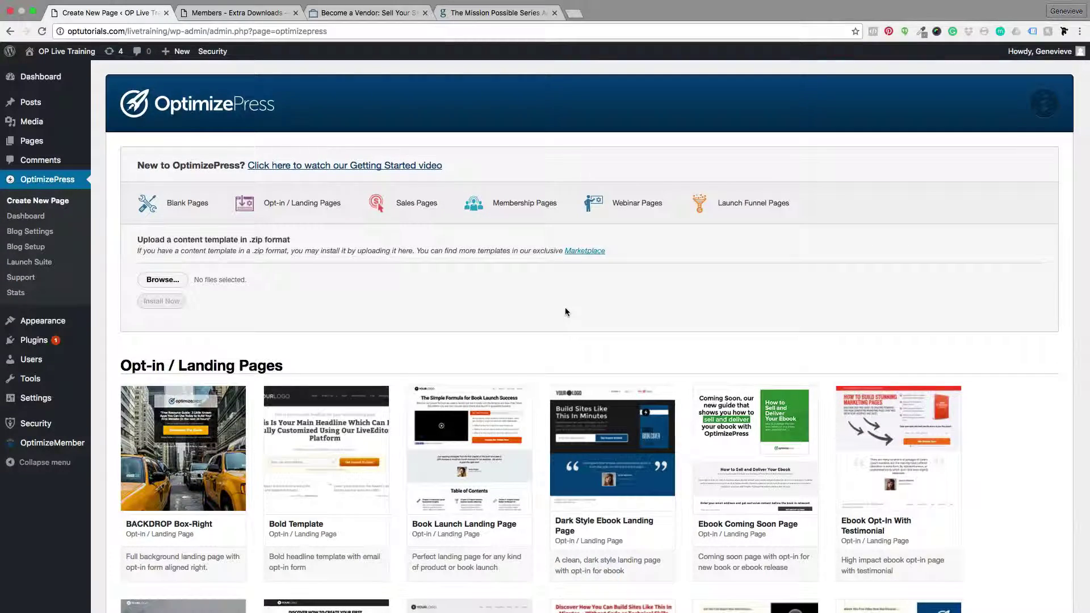
Review the Opt-in / Landing Pages templates again, from BACKDROP Box-Right down to the Simple Video Landing Page designs.
scroll(566, 312, "down", 6)
scroll(567, 312, "down", 5)
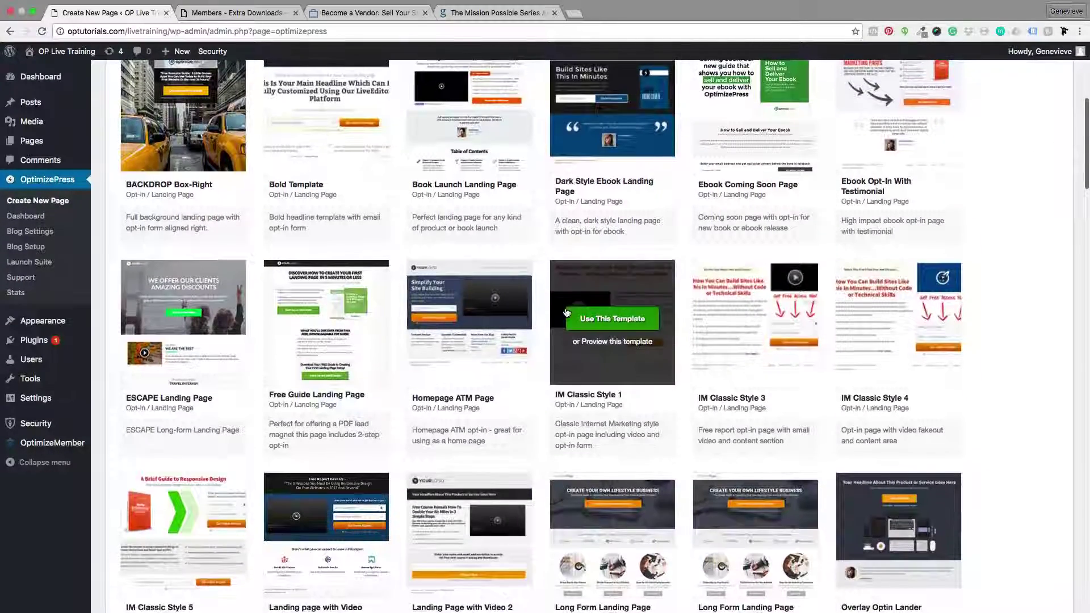
scroll(566, 311, "down", 5)
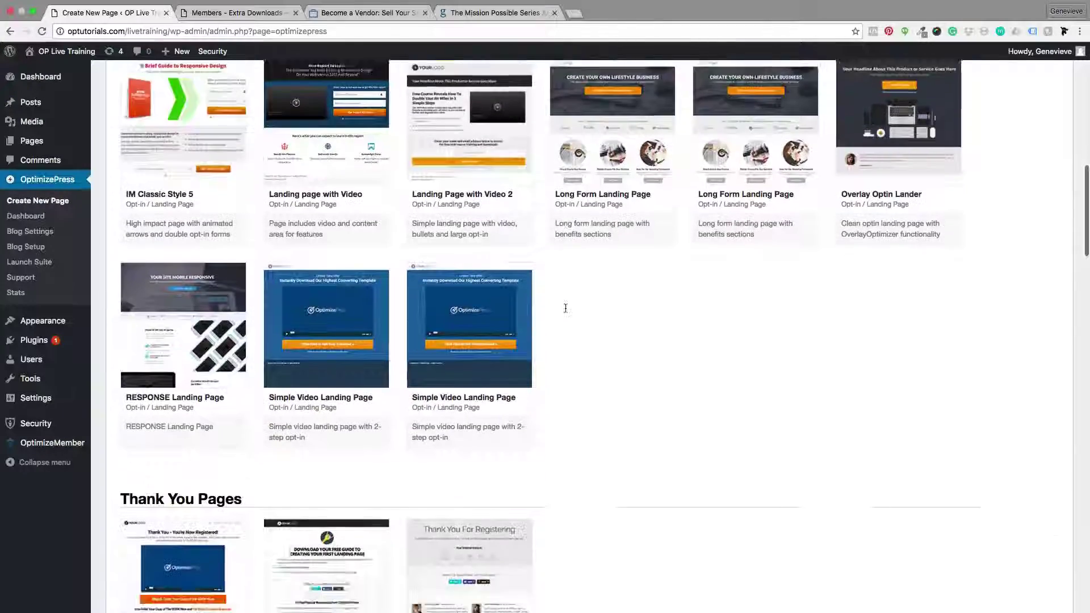
scroll(565, 312, "up", 3)
scroll(565, 312, "up", 2)
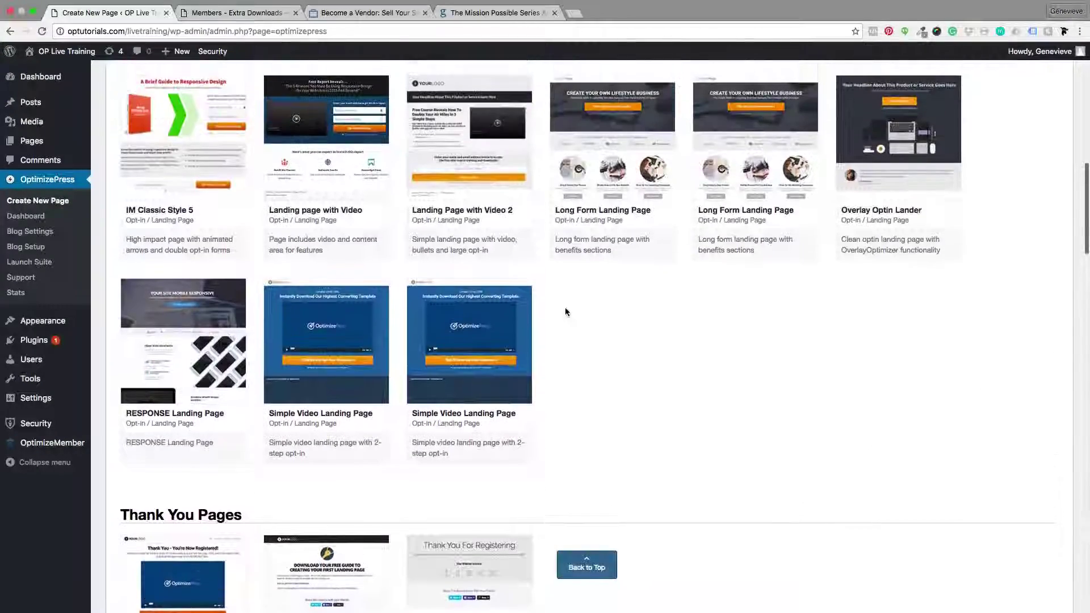
scroll(565, 312, "up", 2)
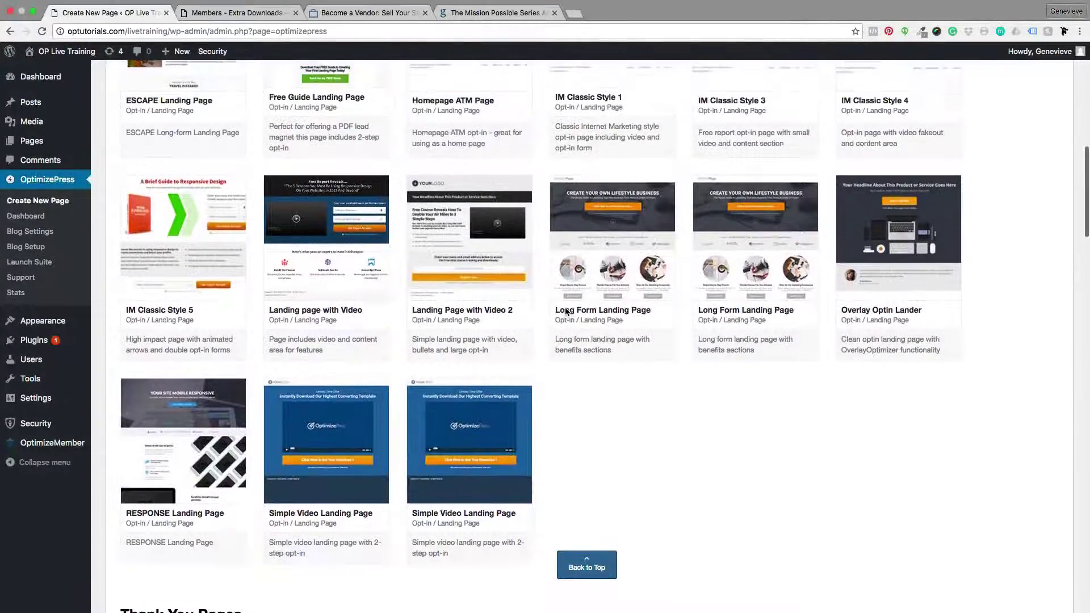
scroll(565, 312, "up", 4)
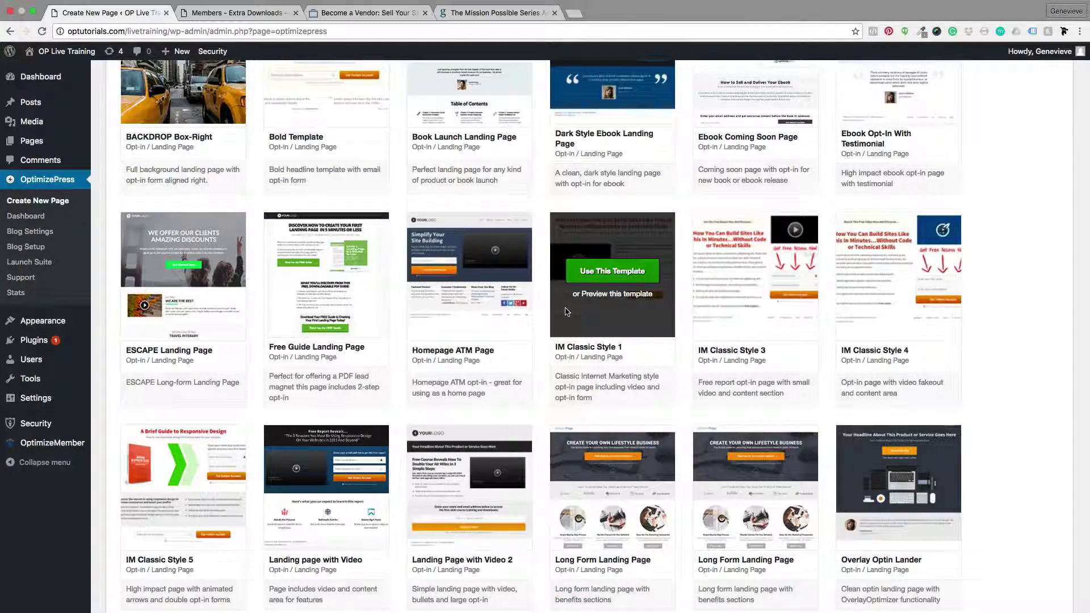
Switch to the OptimizePress members site, open its home page, and look over the downloads and training sections.
left_click(240, 14)
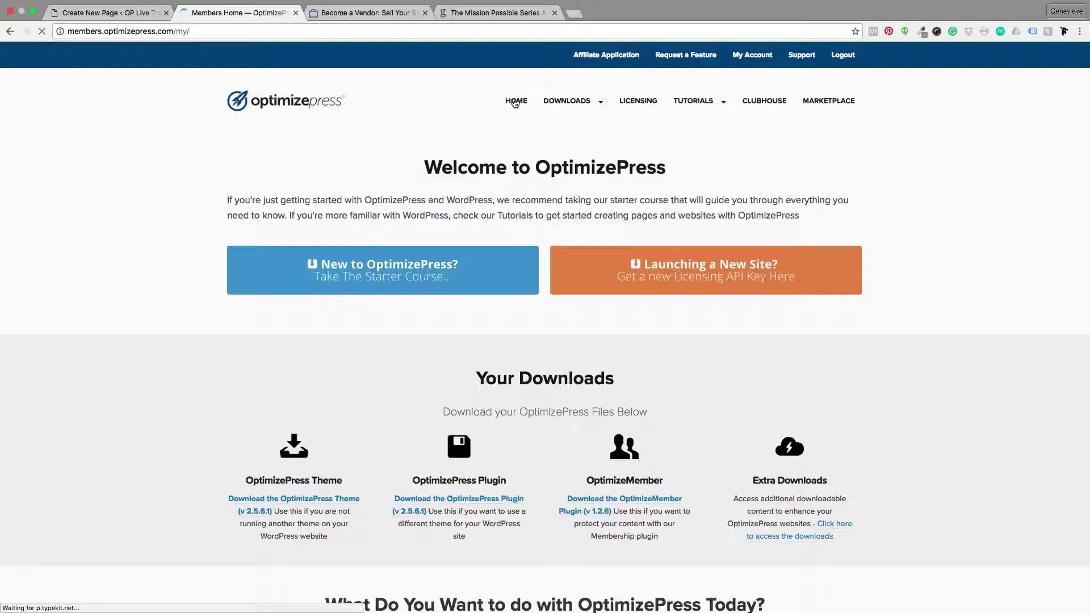
scroll(467, 382, "down", 3)
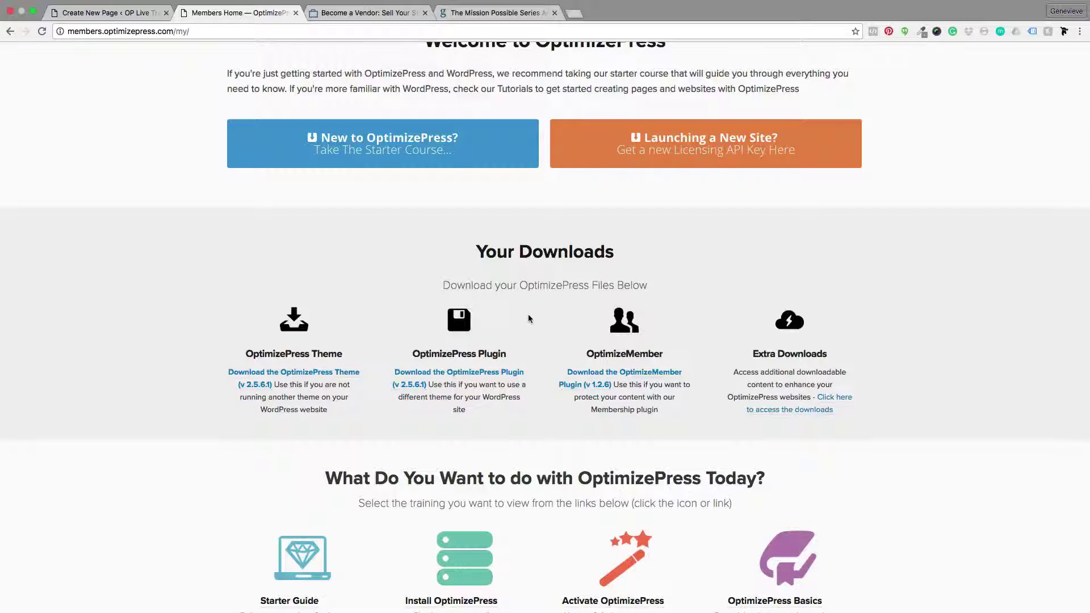
scroll(528, 319, "down", 6)
scroll(528, 319, "up", 9)
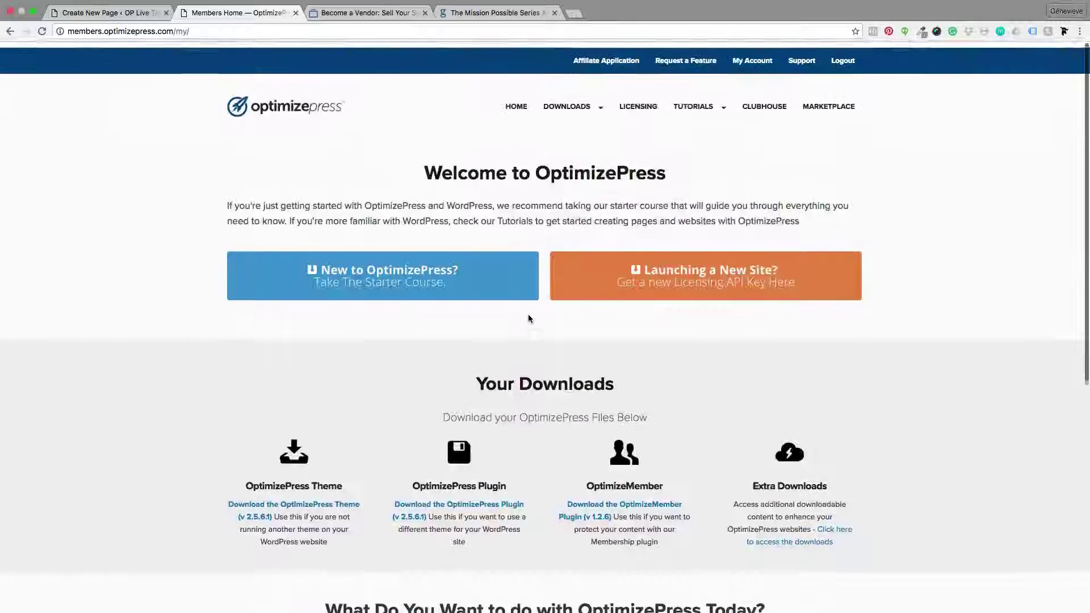
Open the Extra Downloads page and look through the downloadable New Templates for 2.4.
mouse_move(564, 109)
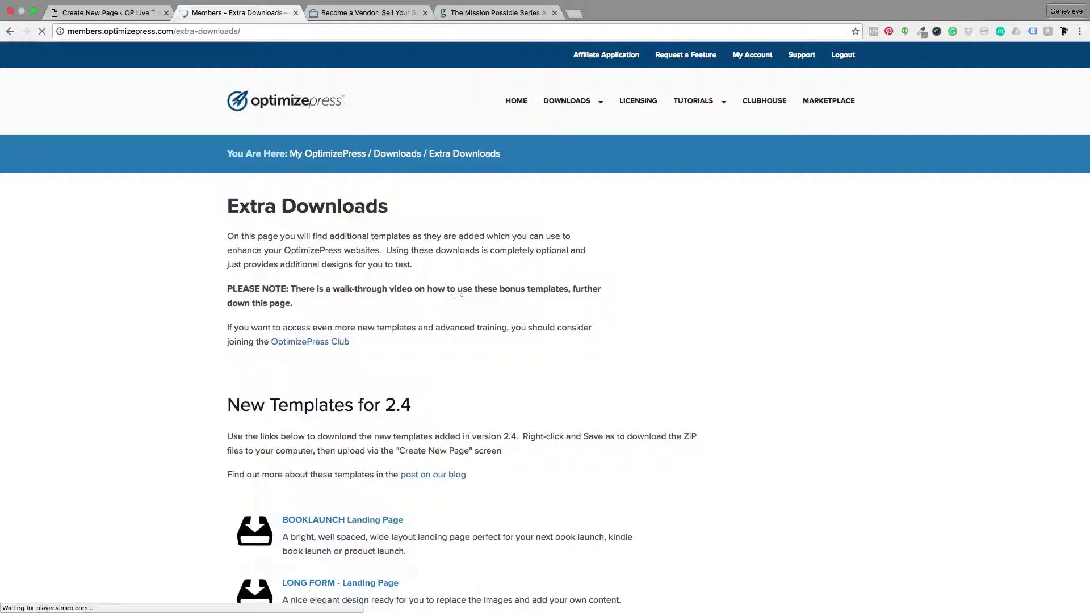
scroll(462, 292, "down", 5)
scroll(461, 293, "down", 3)
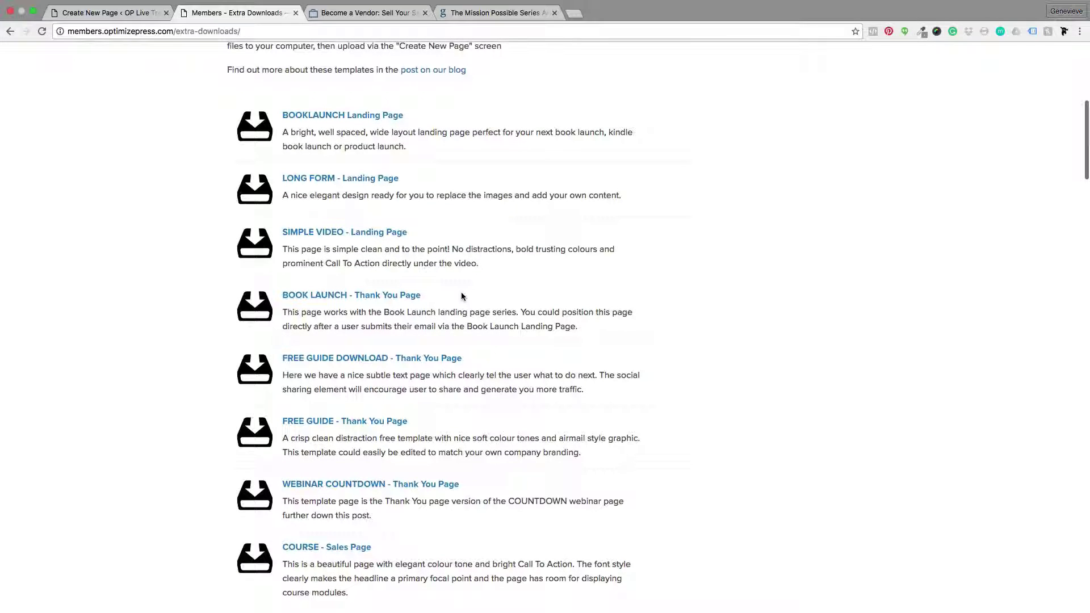
scroll(462, 296, "down", 2)
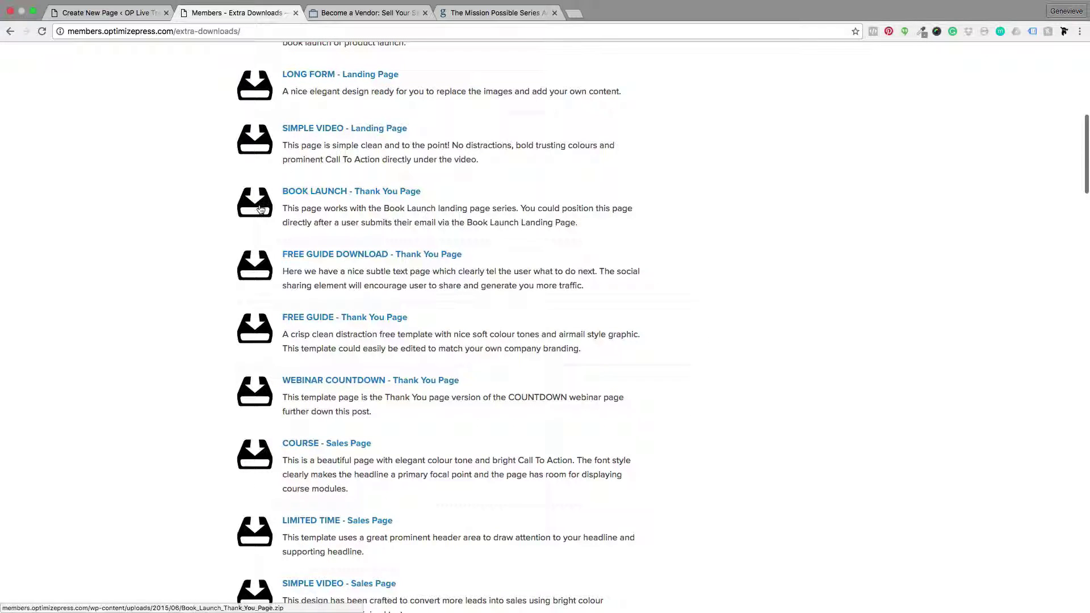
Download the VIDEO CONTENT - Sales Page template from the Extra Downloads list.
scroll(361, 199, "down", 2)
scroll(361, 198, "down", 6)
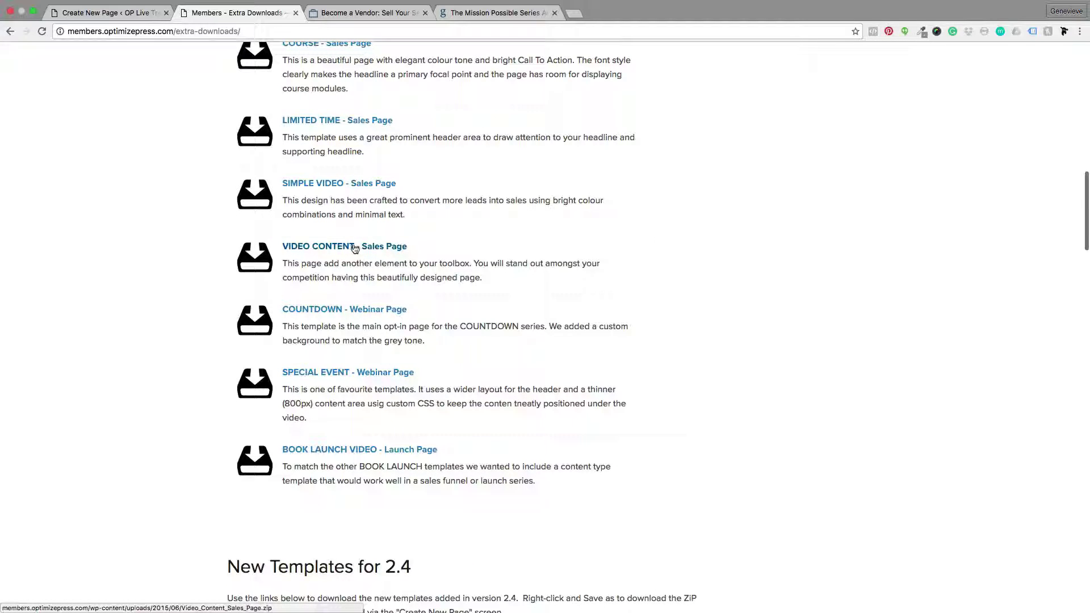
left_click(355, 247)
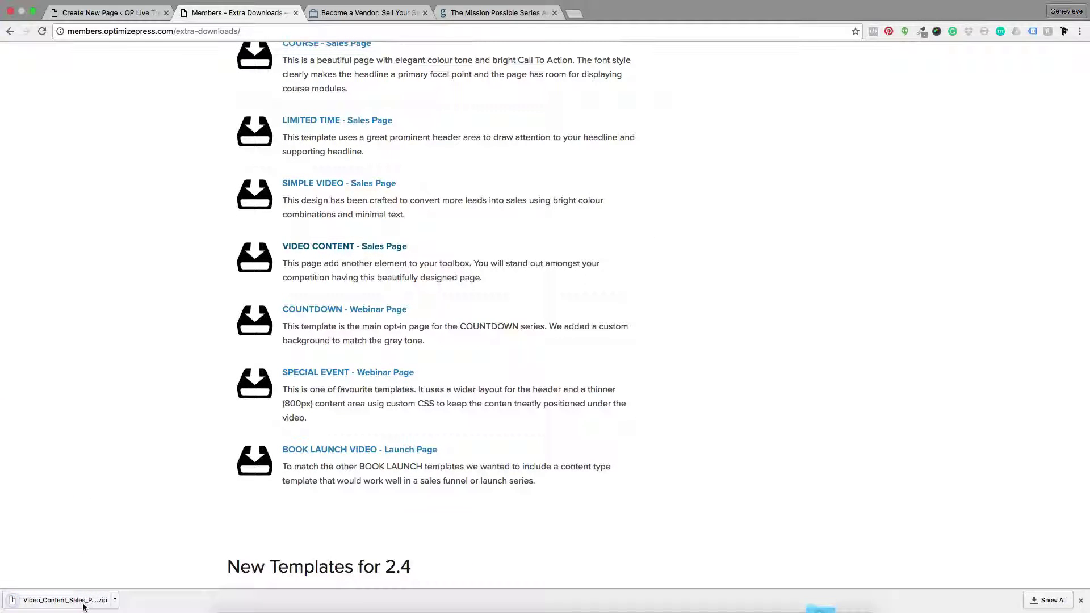
Switch to the Create New Page site and install the content template Video_Content_Sales_Page.zip from the Downloads folder.
left_click(138, 15)
scroll(163, 290, "up", 8)
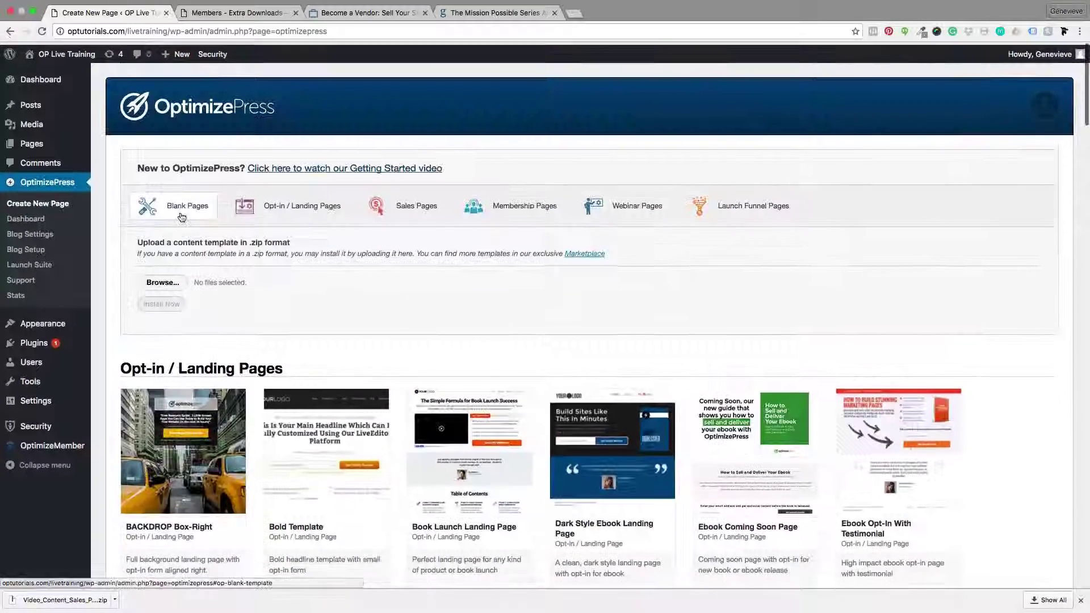
left_click(163, 281)
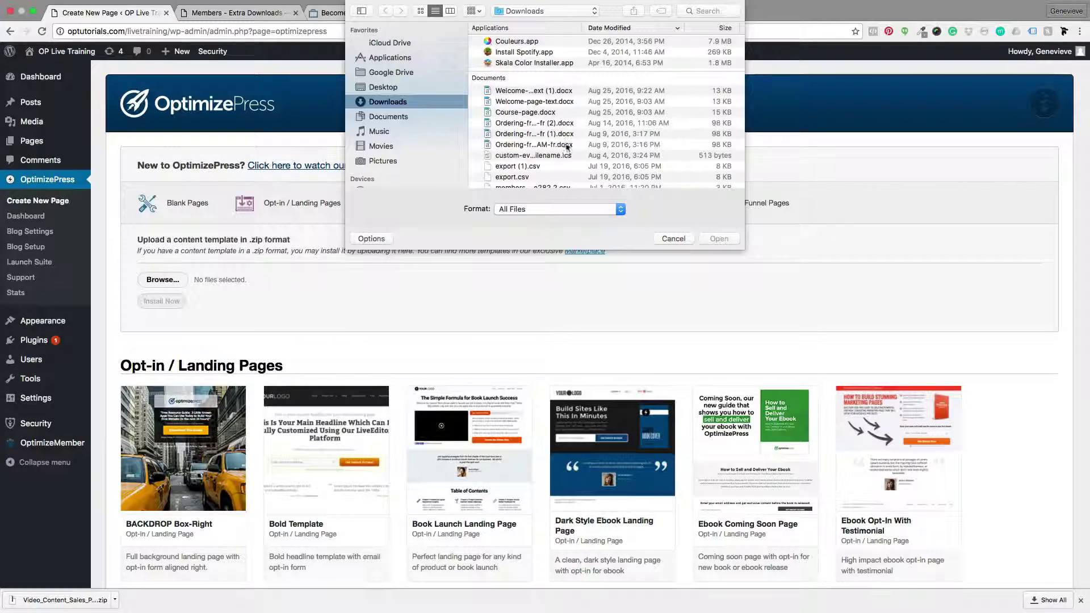
scroll(528, 146, "down", 15)
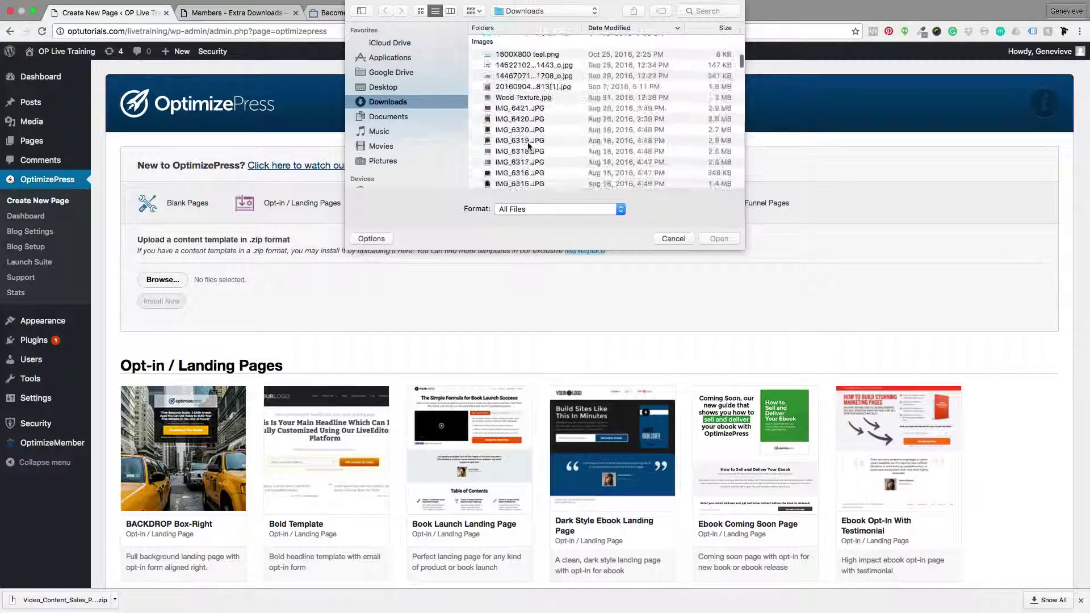
scroll(528, 147, "down", 15)
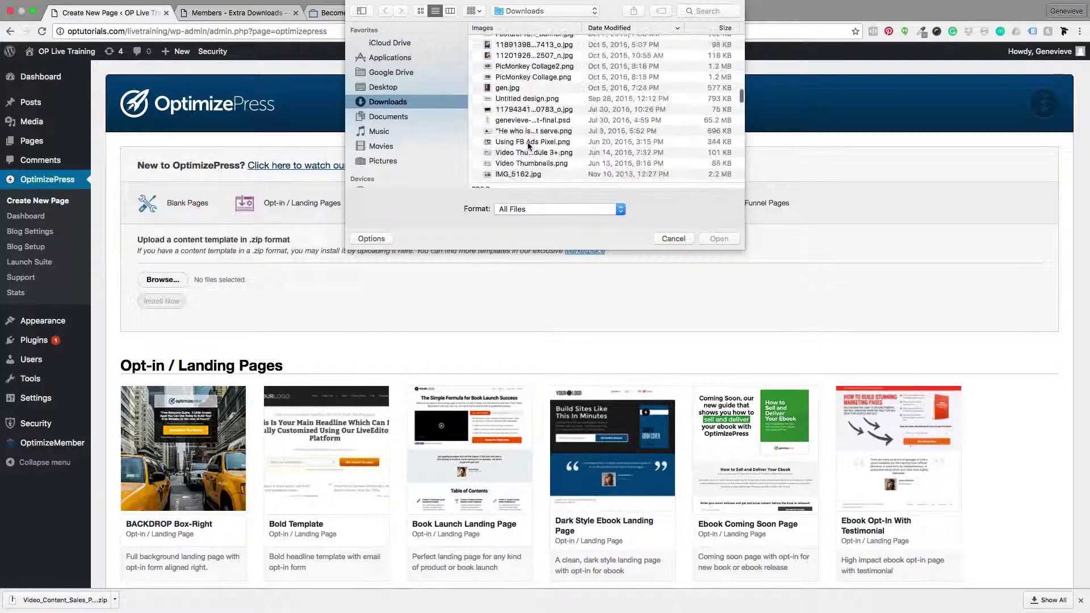
scroll(528, 147, "down", 15)
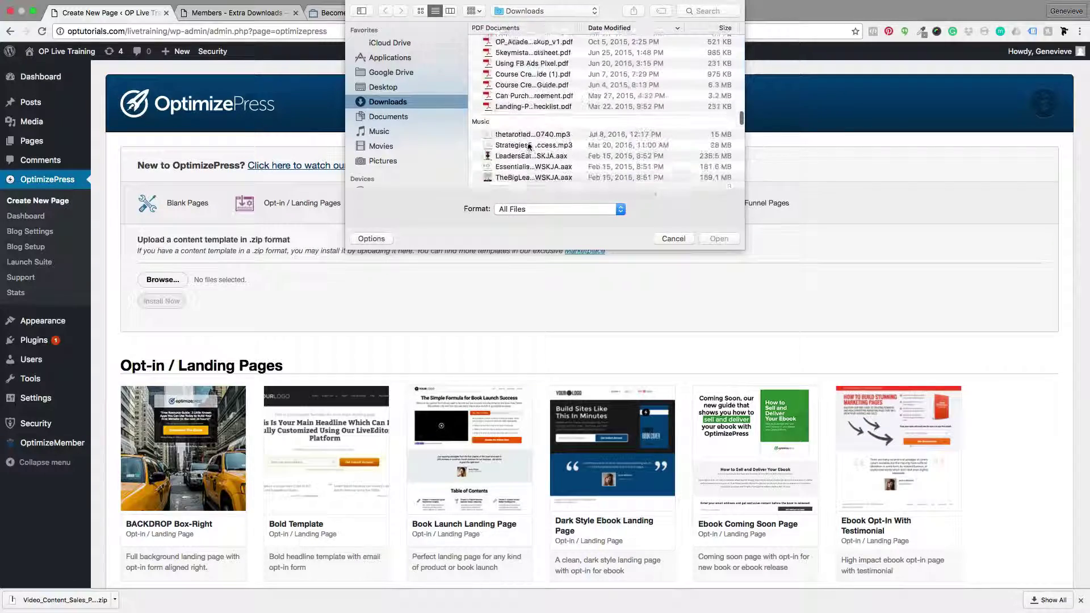
scroll(528, 147, "down", 15)
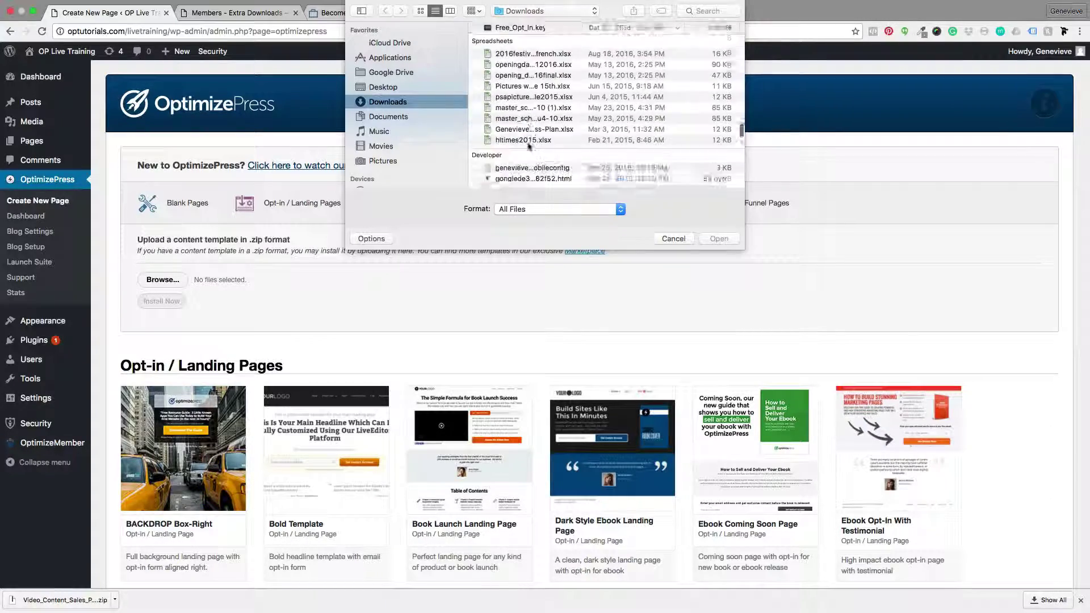
scroll(528, 146, "down", 3)
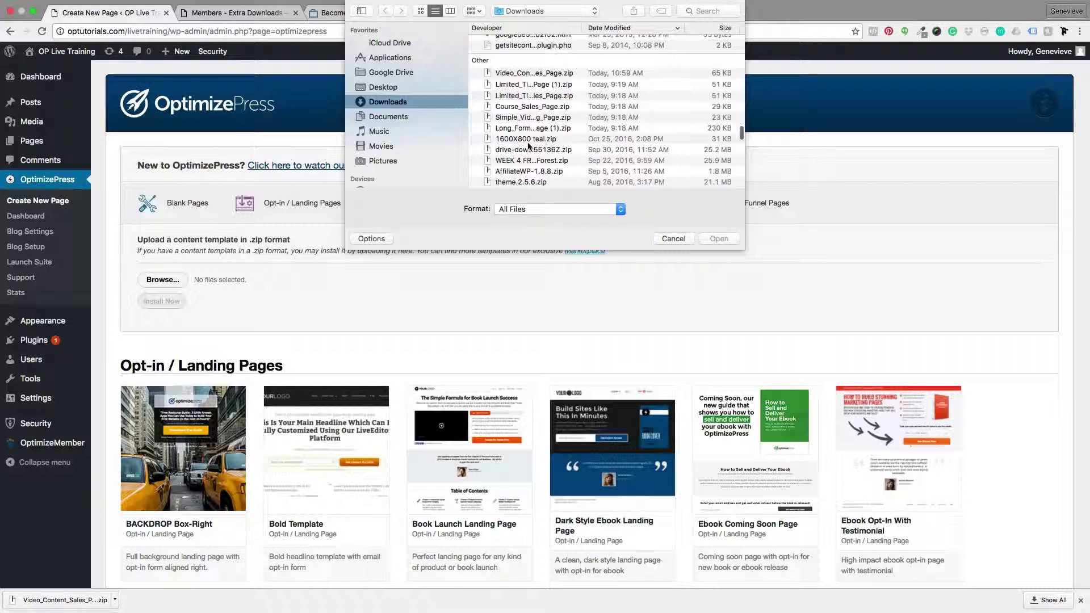
scroll(528, 146, "down", 2)
scroll(525, 125, "up", 3)
scroll(520, 74, "down", 1)
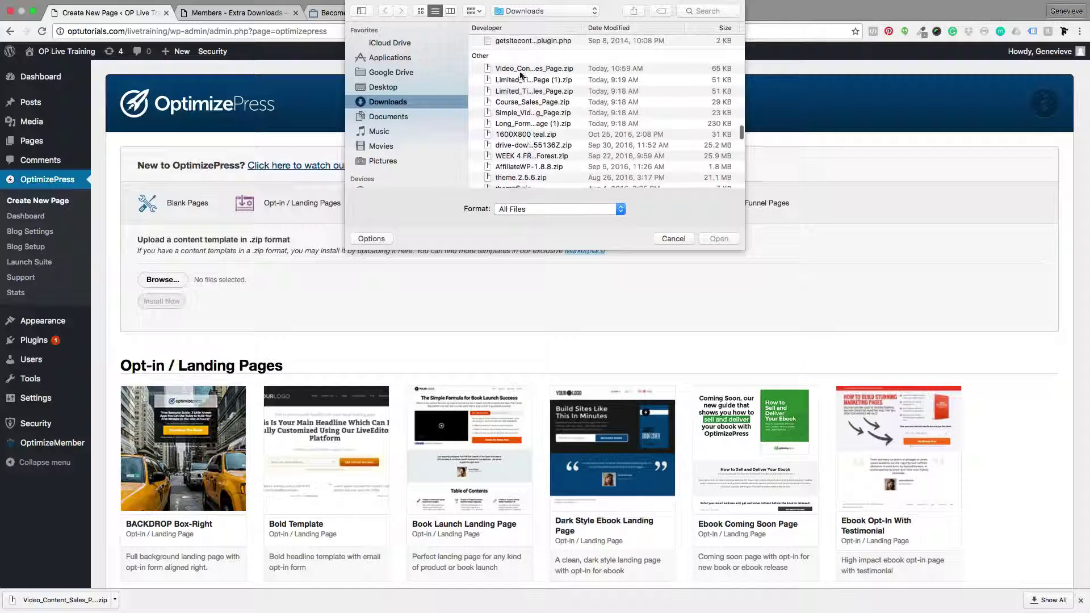
left_click(523, 68)
left_click(716, 239)
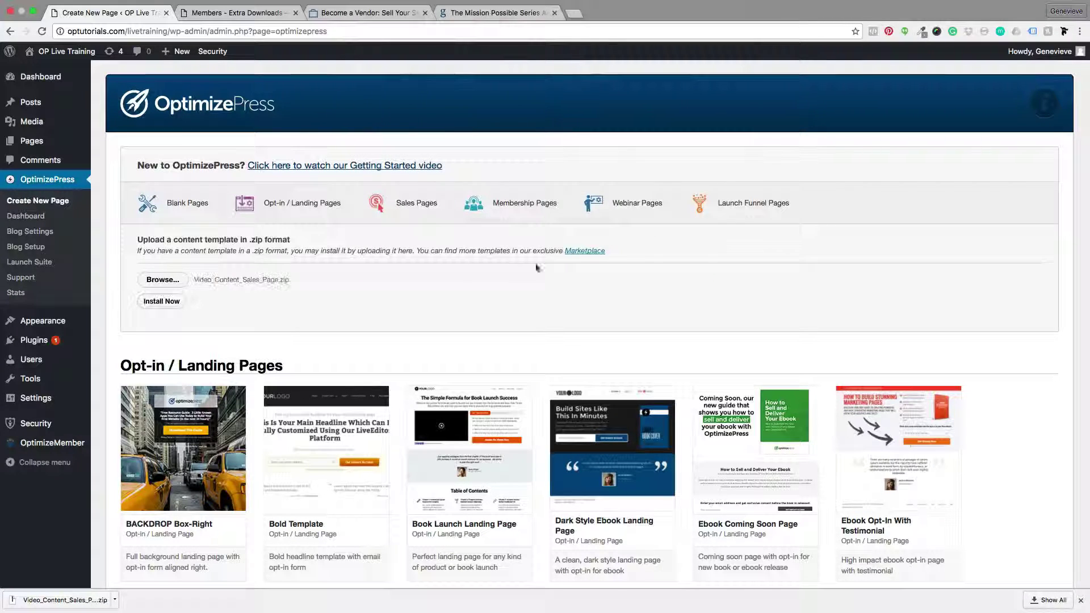
left_click(161, 302)
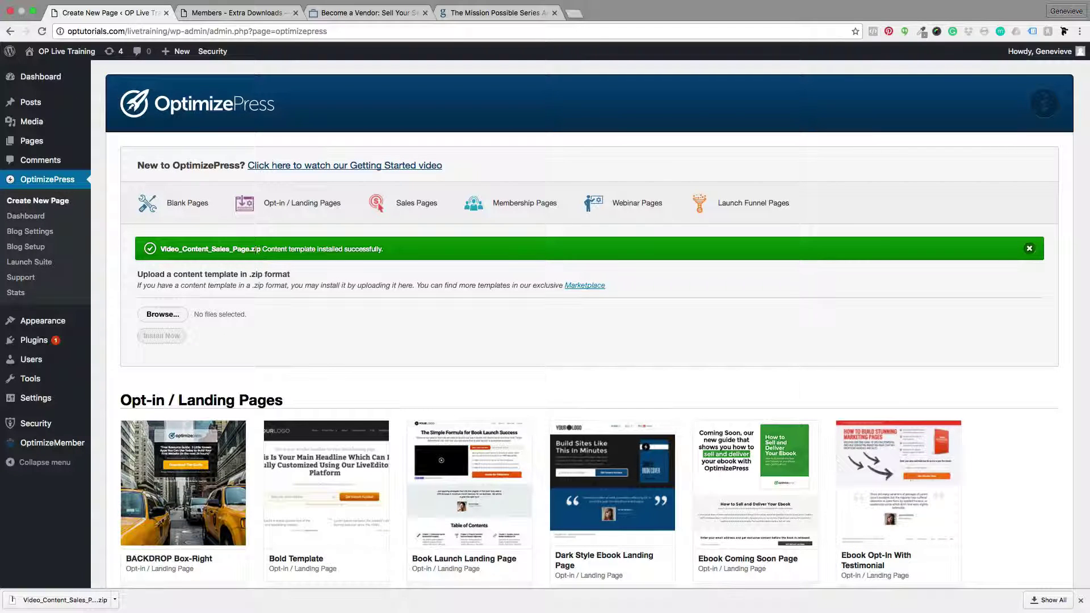
Preview the last Video Content Sales Page template under Sales Pages, look through its whole layout, and close the preview.
scroll(311, 267, "down", 20)
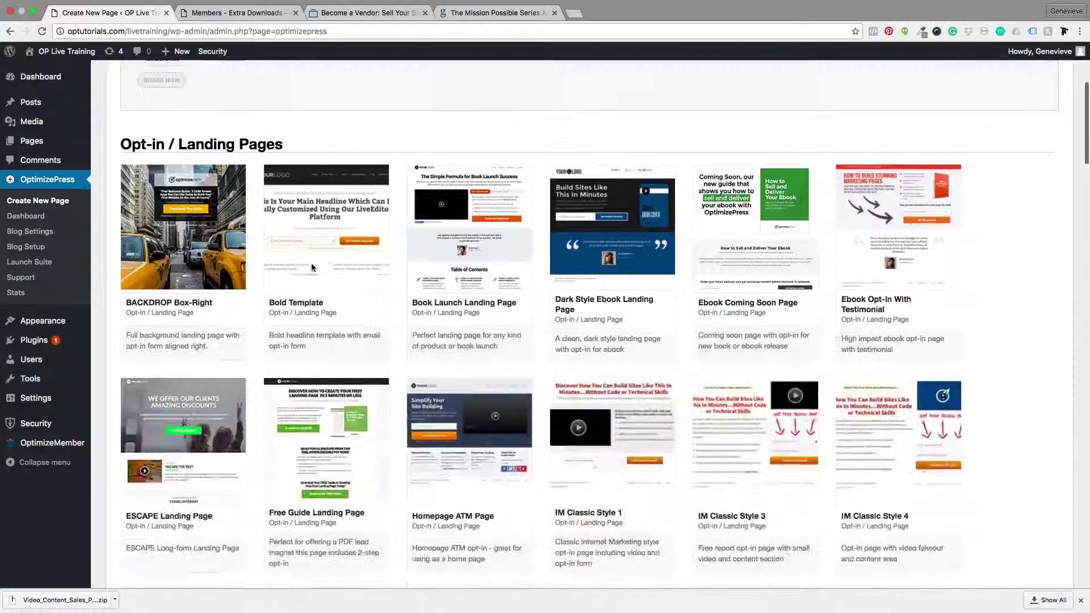
scroll(311, 267, "down", 5)
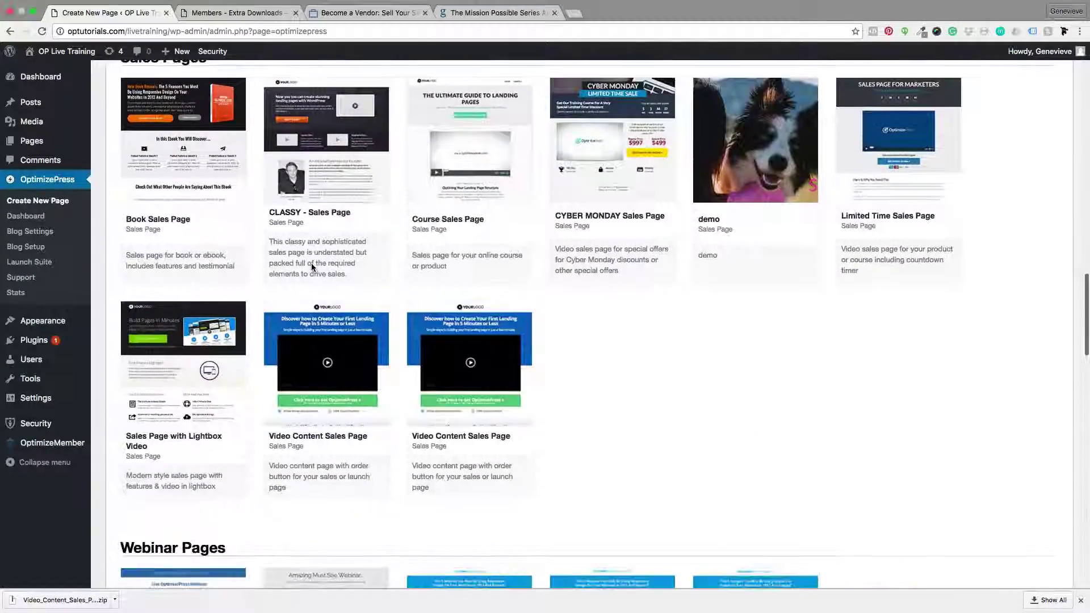
left_click(461, 385)
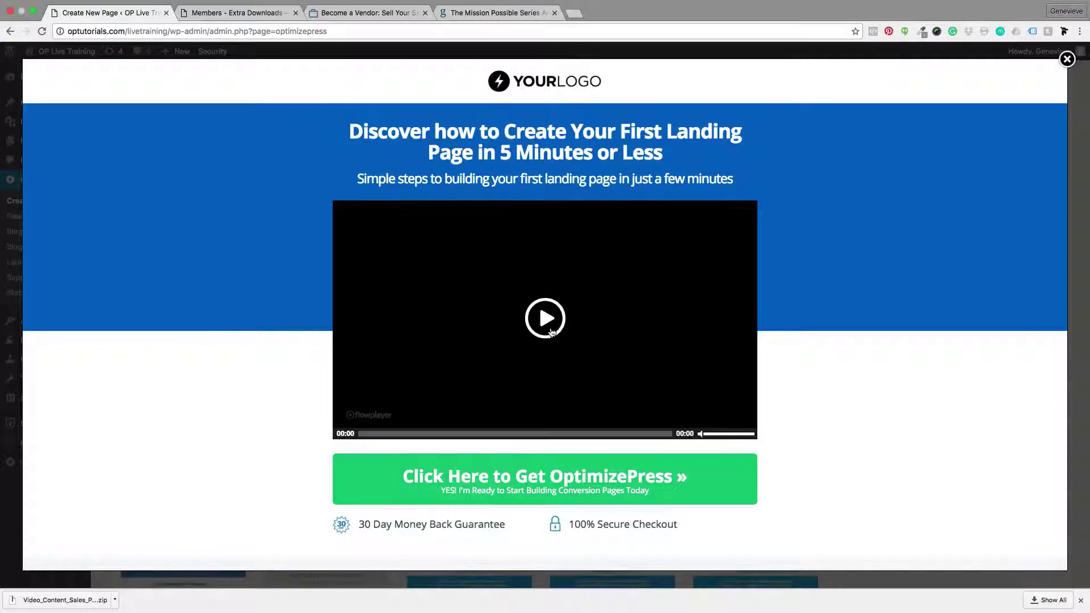
scroll(542, 328, "down", 9)
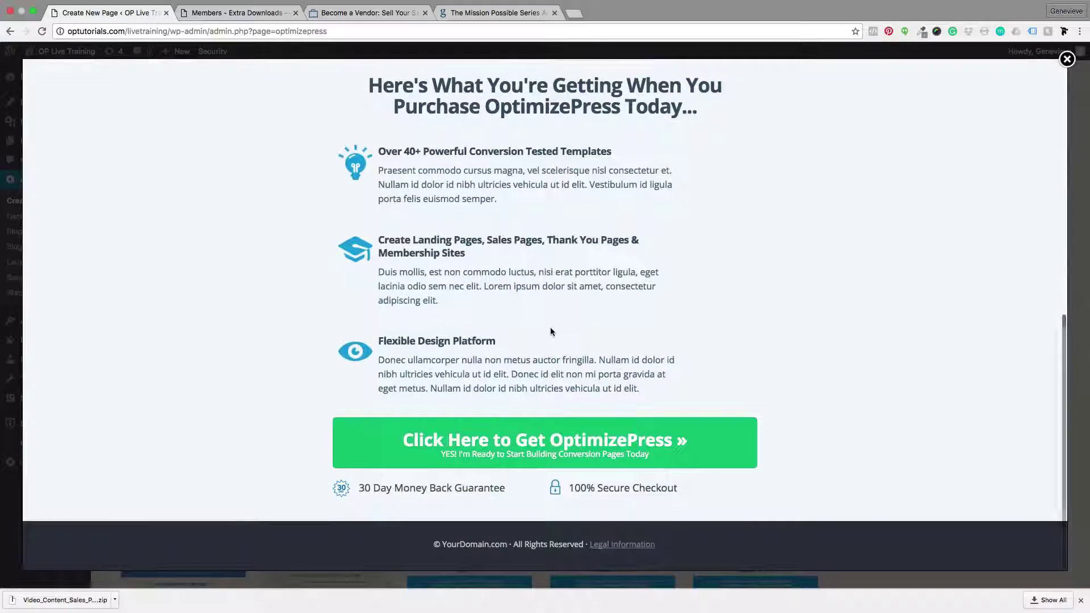
scroll(550, 331, "up", 7)
scroll(550, 332, "up", 2)
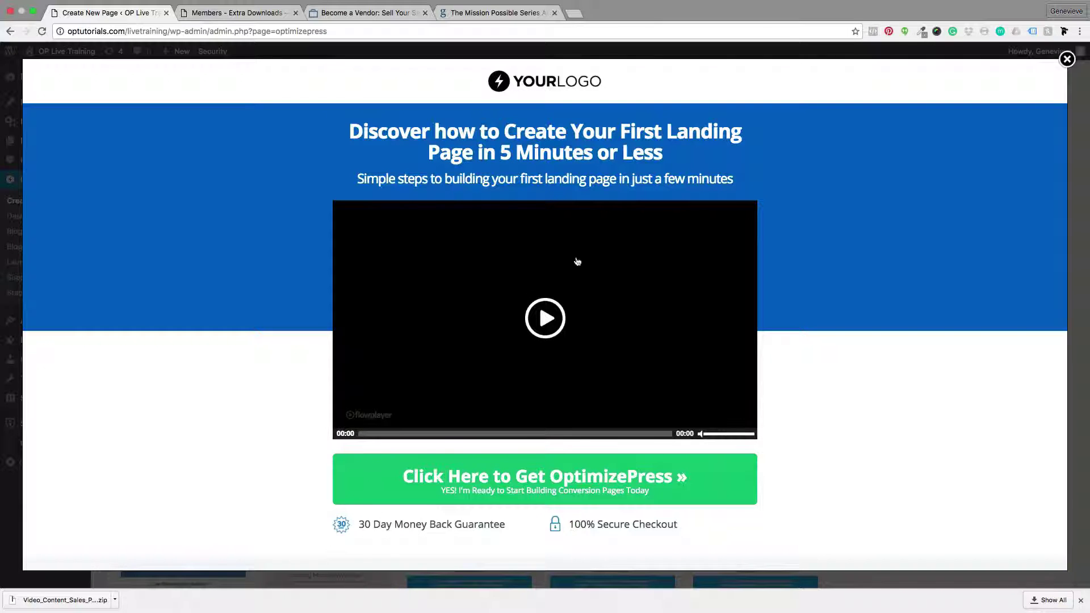
left_click(1067, 59)
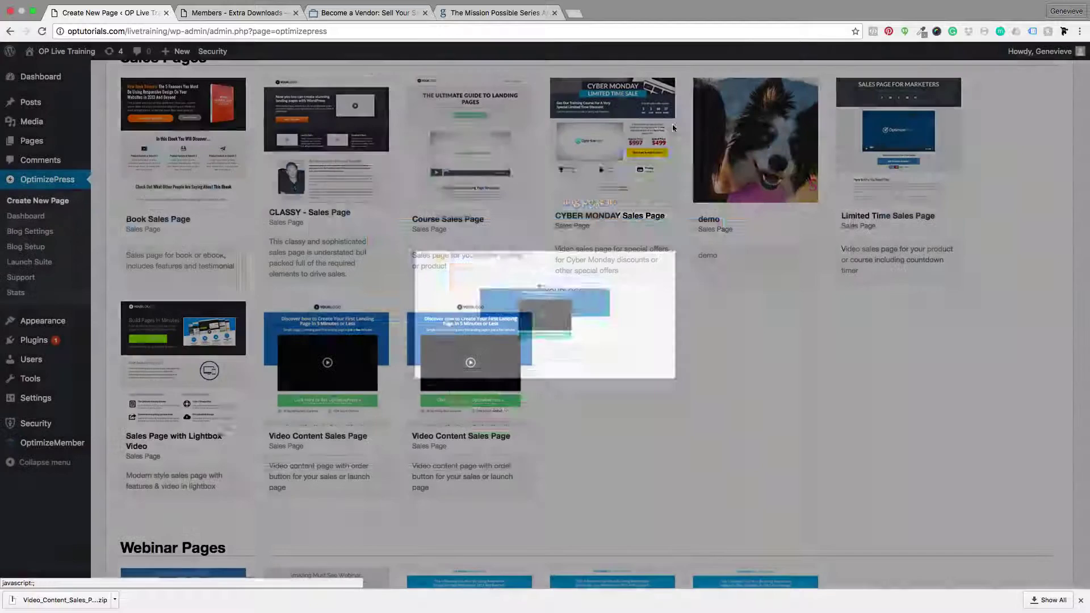
Check the sales and webinar templates on the Extra Downloads page again, and return to the template gallery.
scroll(366, 227, "up", 4)
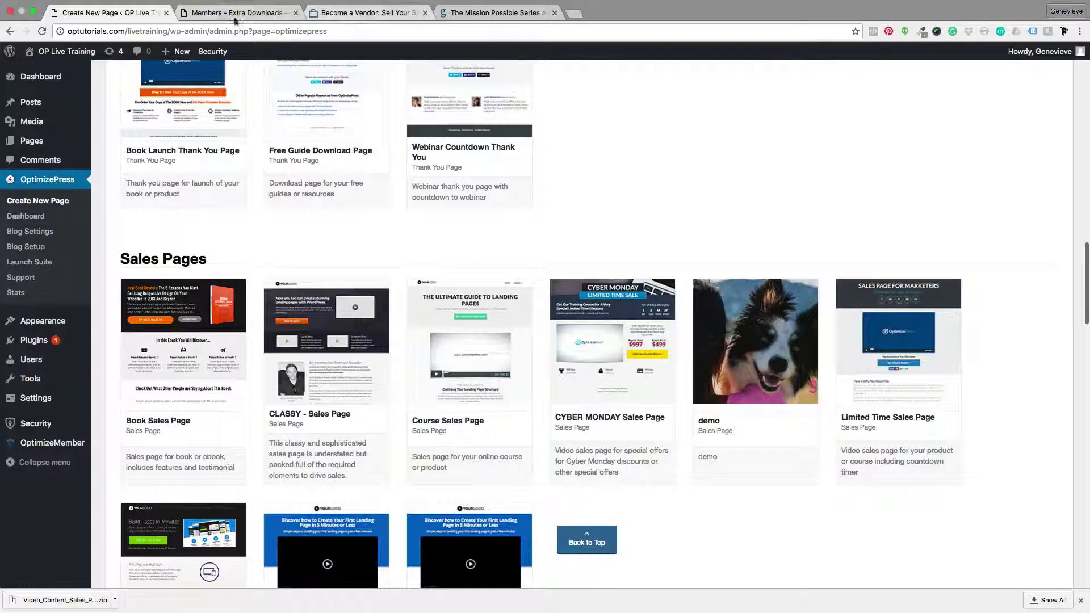
left_click(236, 15)
scroll(433, 271, "down", 1)
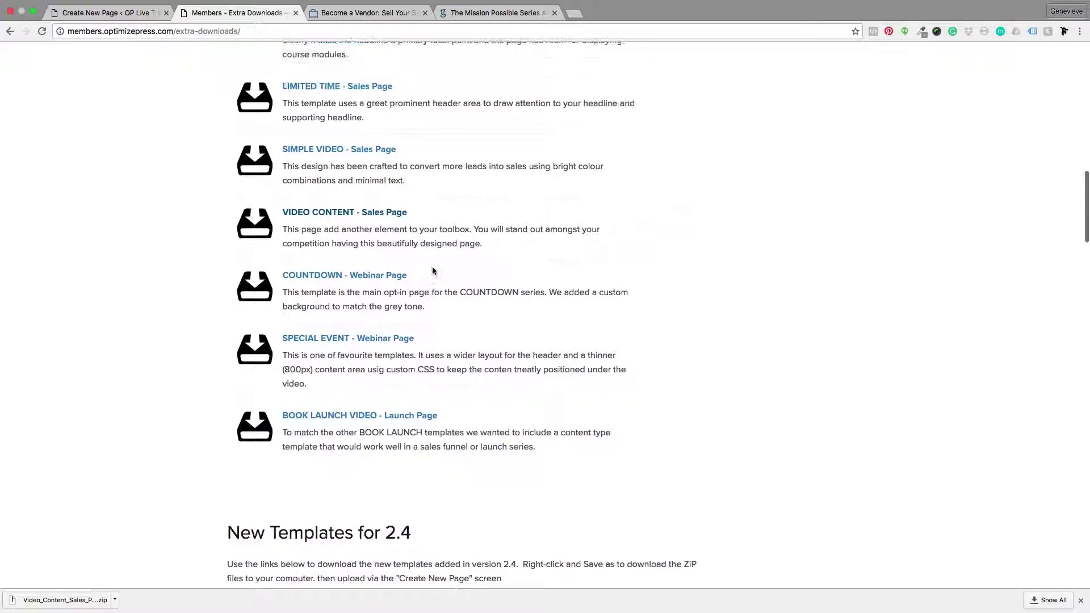
scroll(433, 271, "up", 1)
left_click(108, 13)
mouse_move(430, 320)
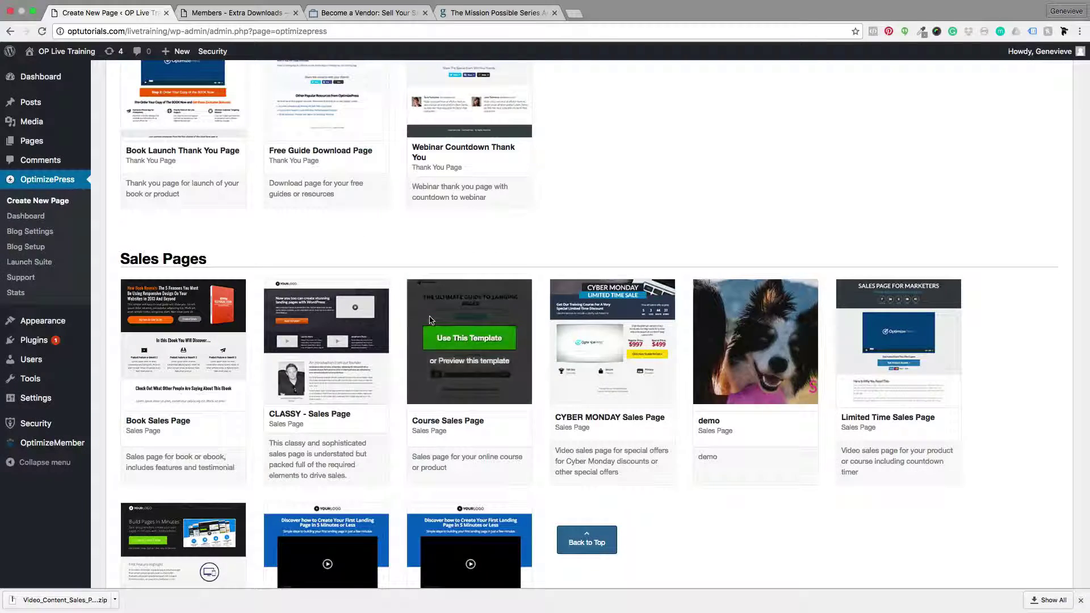
Preview the RESPONSE Landing Page template and look through its sections from the header down to the footer.
scroll(430, 320, "up", 8)
scroll(430, 318, "up", 5)
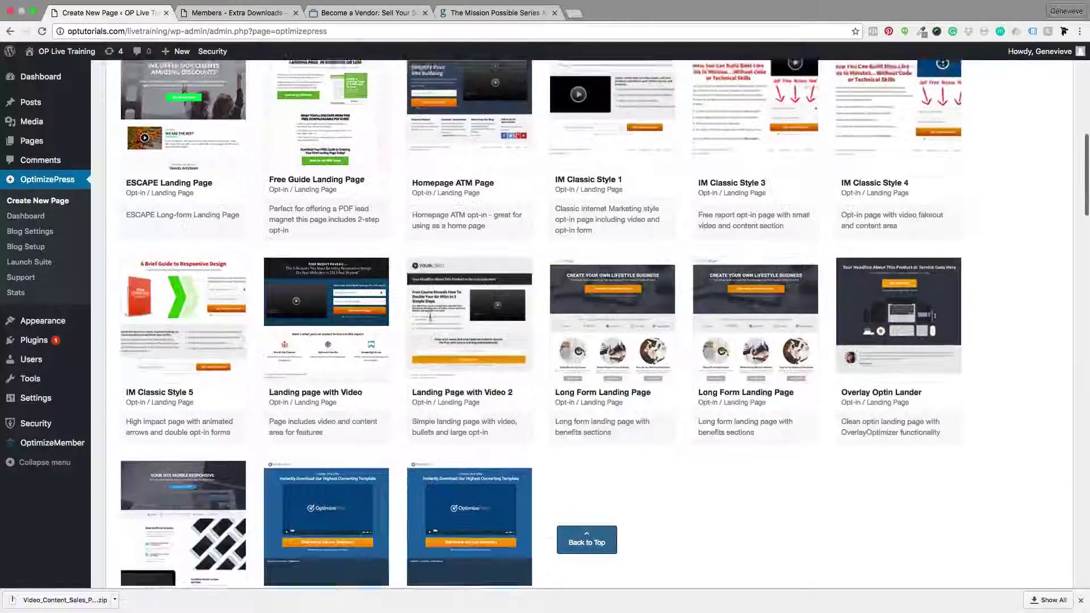
scroll(409, 332, "down", 2)
scroll(409, 331, "down", 1)
mouse_move(183, 393)
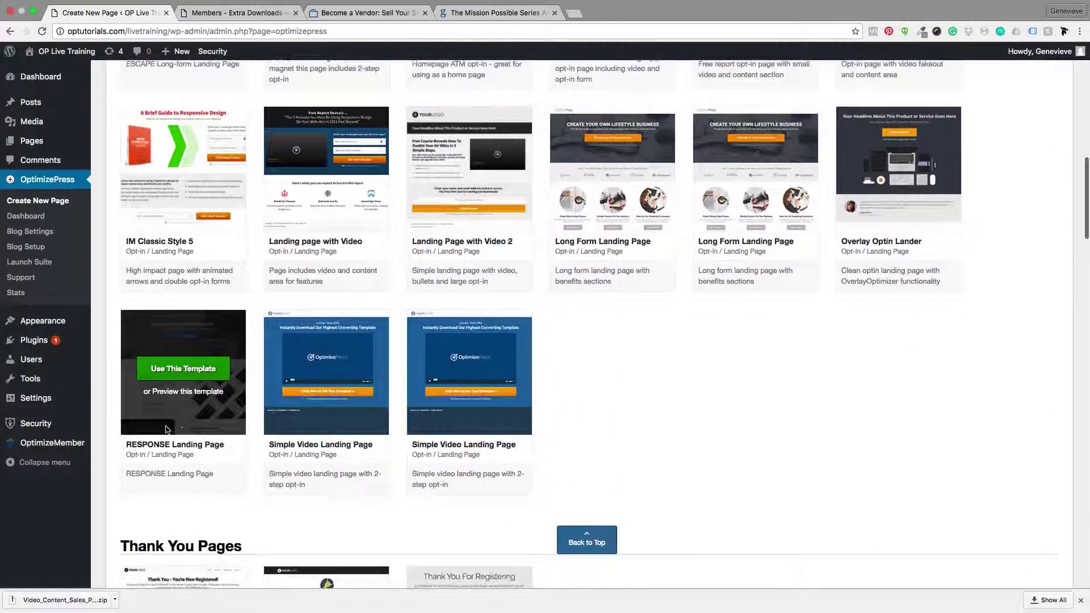
left_click(184, 391)
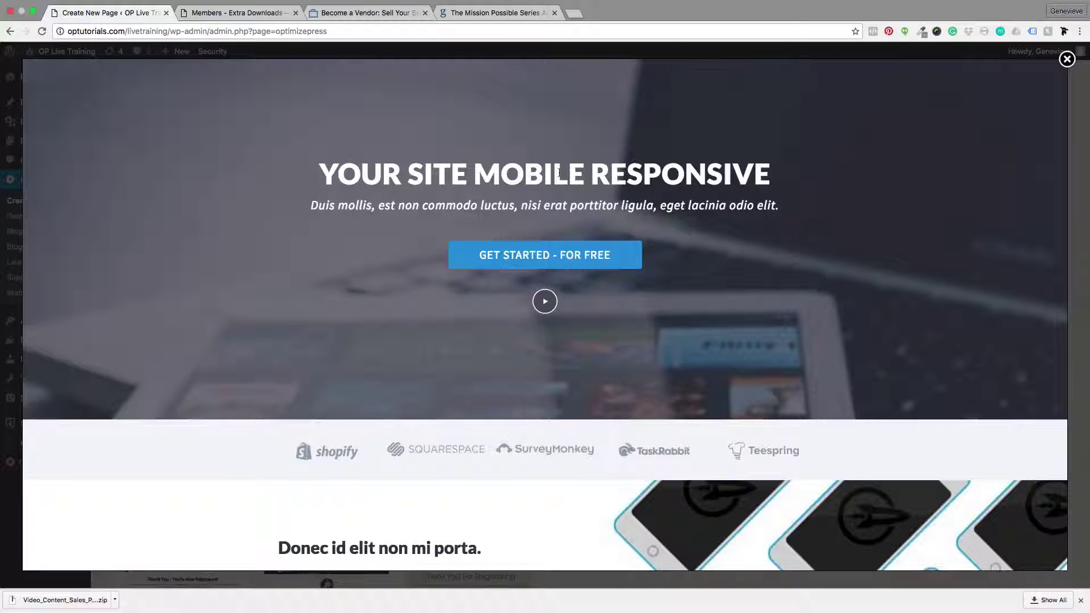
scroll(367, 328, "down", 8)
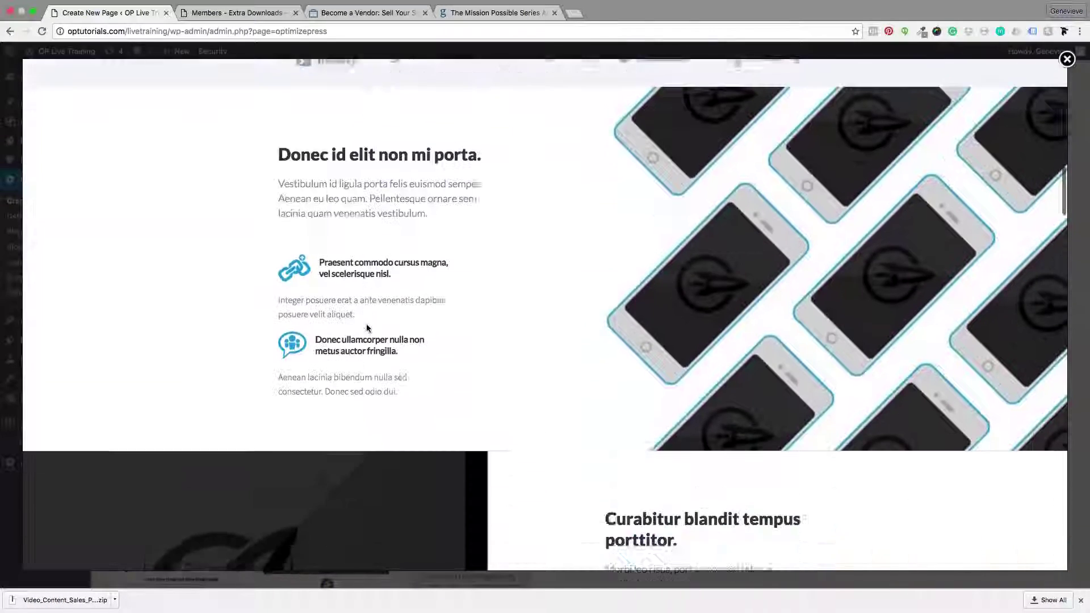
scroll(367, 328, "up", 2)
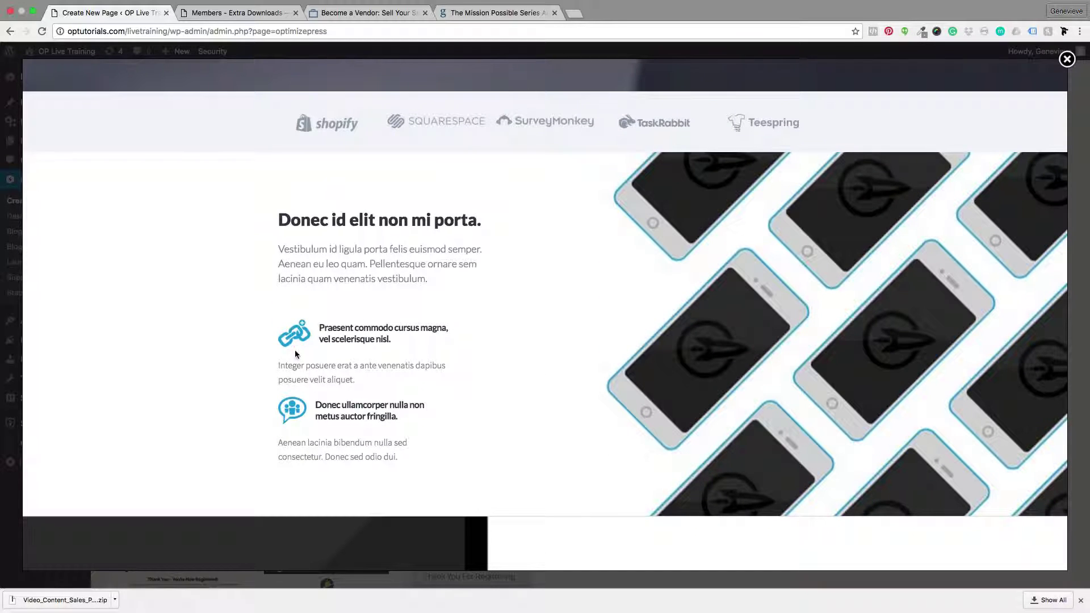
scroll(363, 389, "down", 10)
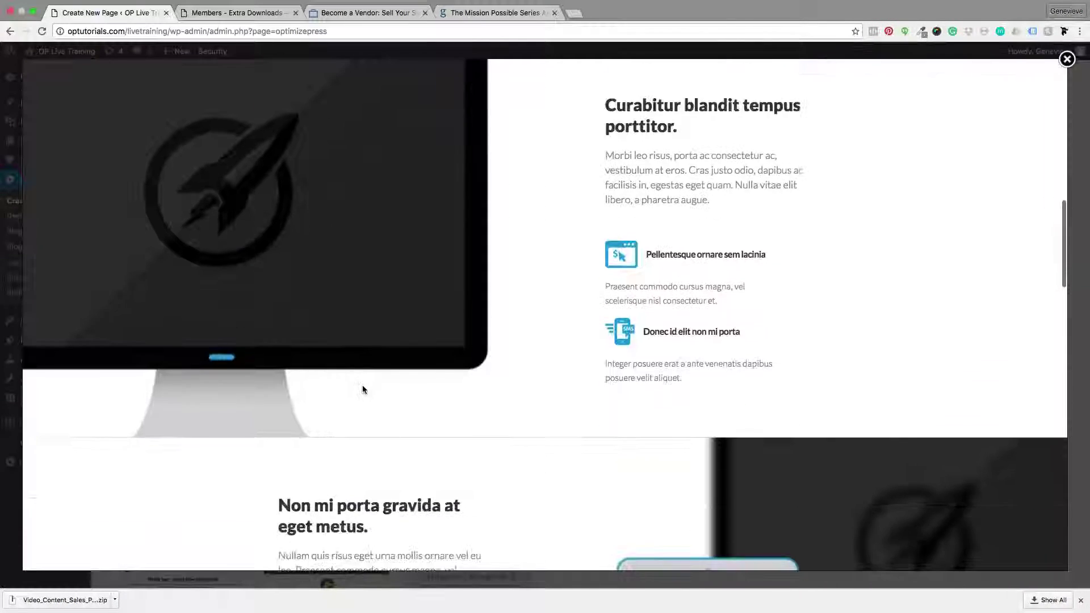
scroll(363, 386, "down", 10)
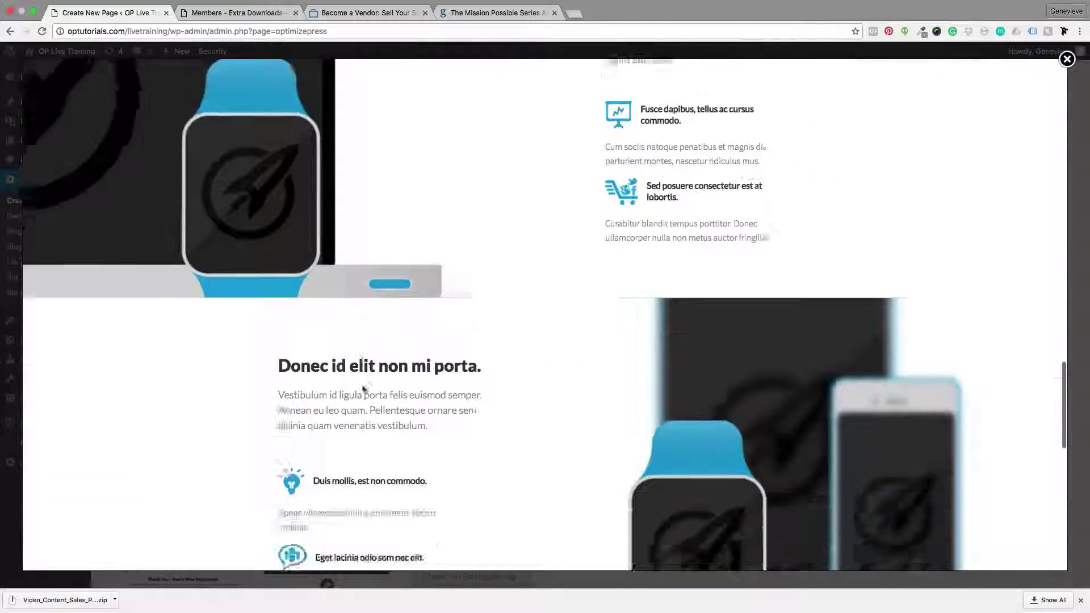
scroll(363, 389, "down", 8)
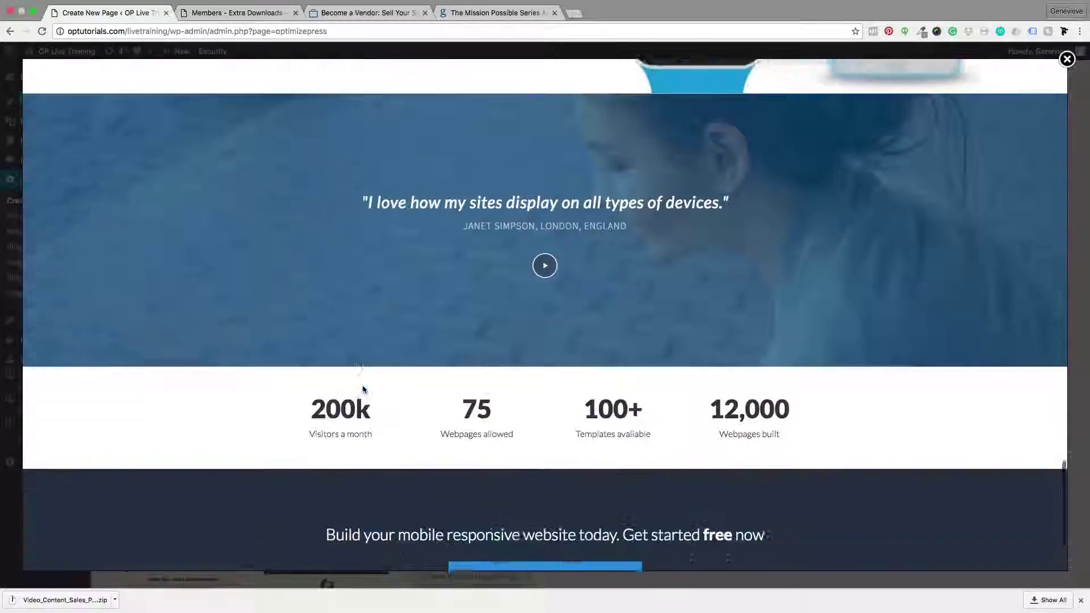
scroll(364, 389, "up", 7)
scroll(364, 390, "down", 7)
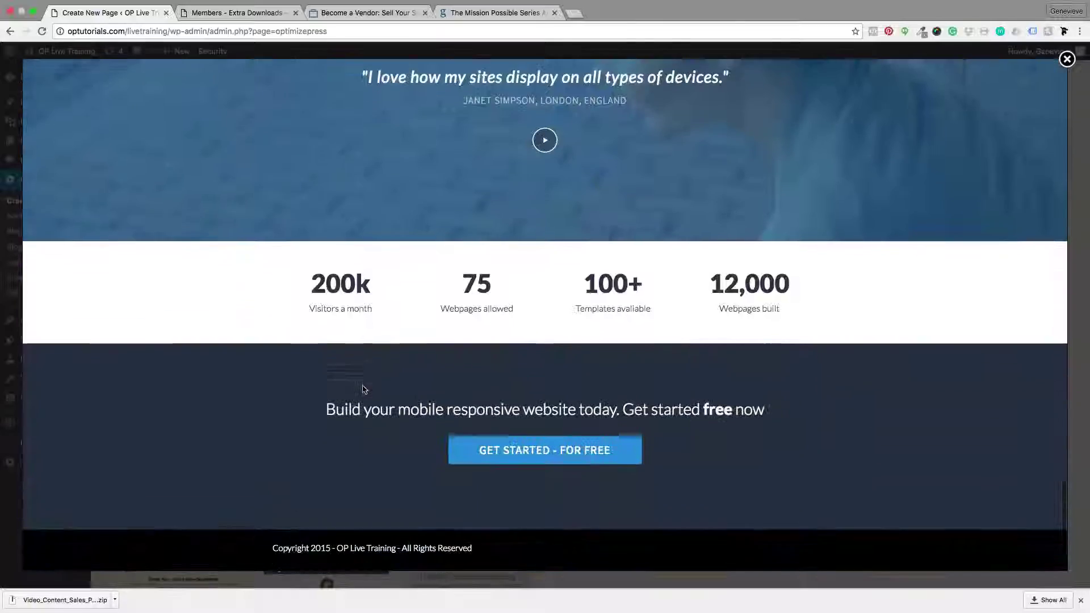
Review the open landing page preview again, examining its device feature sections, testimonial, statistics and closing call to action.
scroll(364, 389, "up", 20)
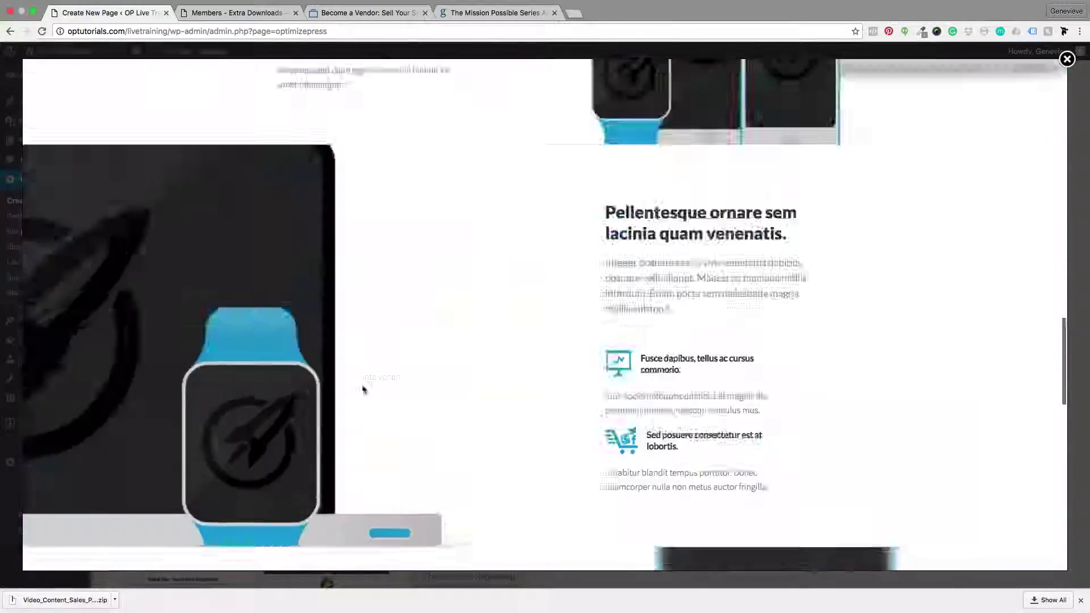
scroll(514, 367, "down", 20)
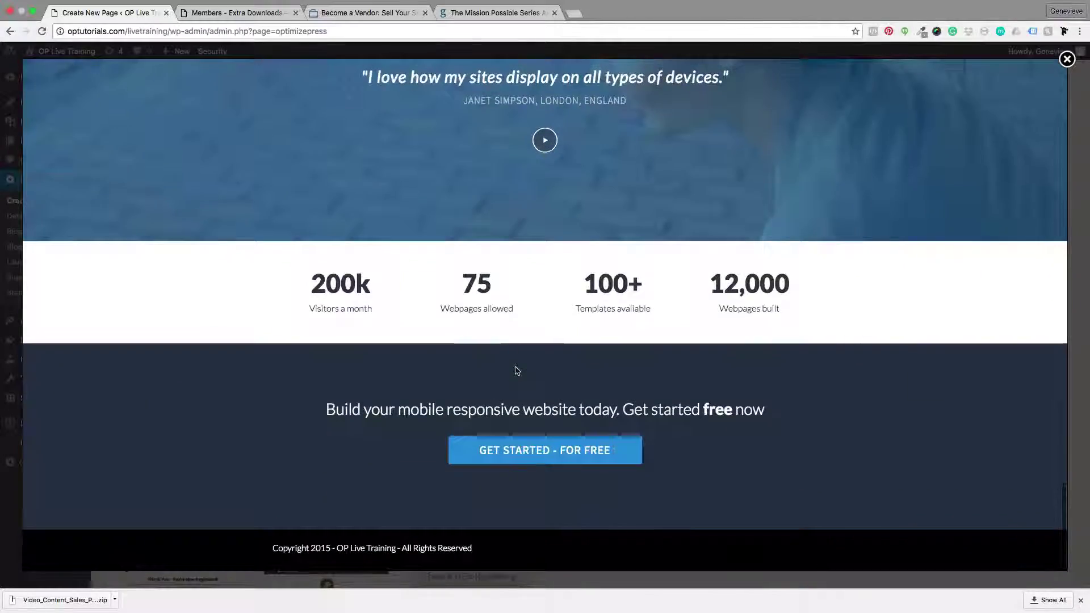
scroll(515, 371, "up", 10)
scroll(515, 371, "up", 10)
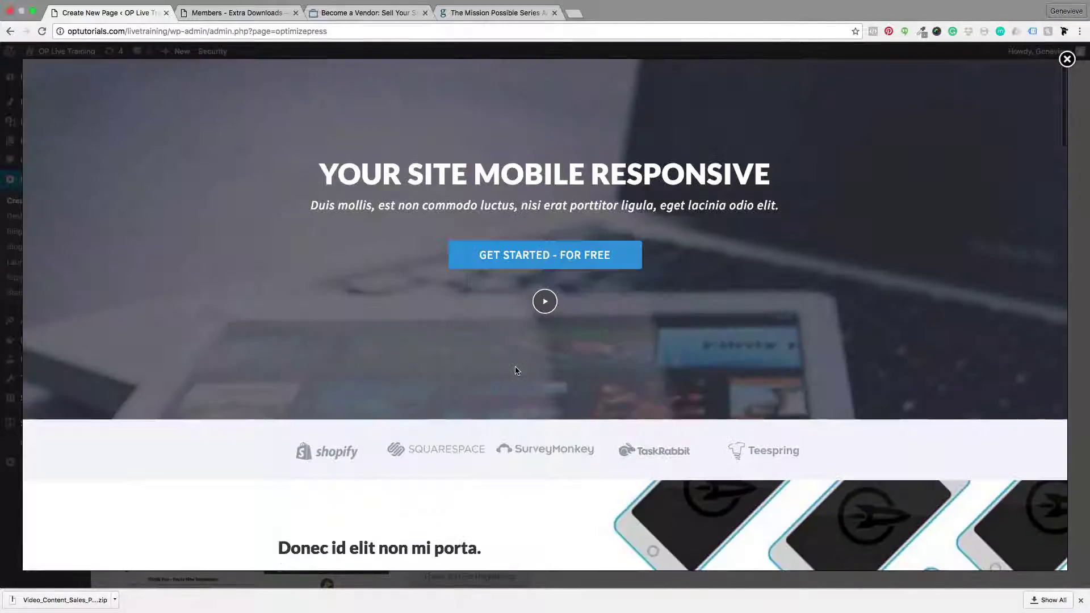
scroll(516, 371, "down", 6)
scroll(516, 371, "down", 8)
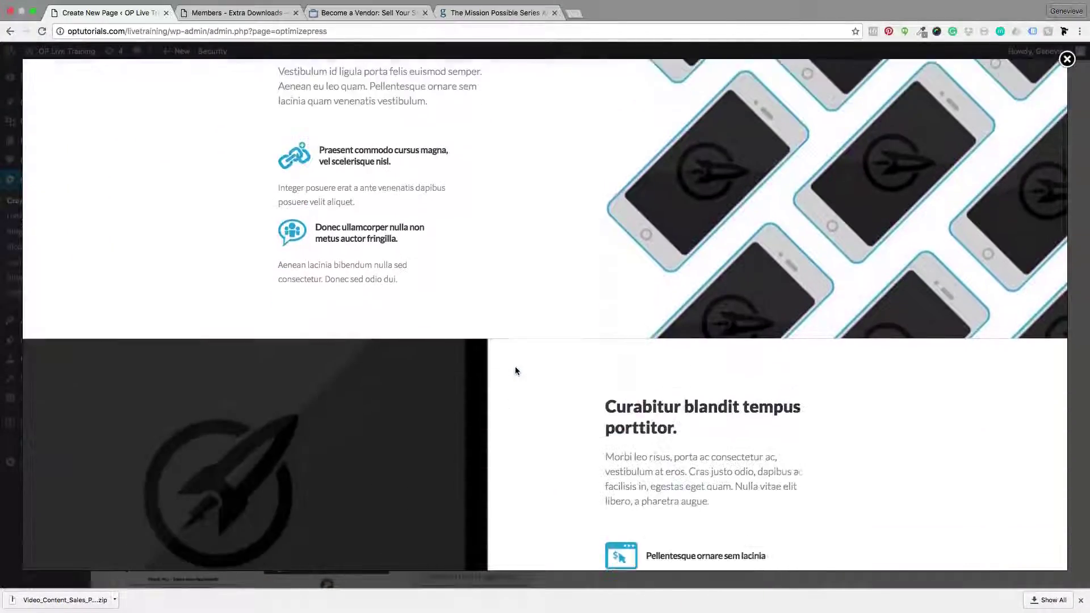
scroll(515, 371, "down", 8)
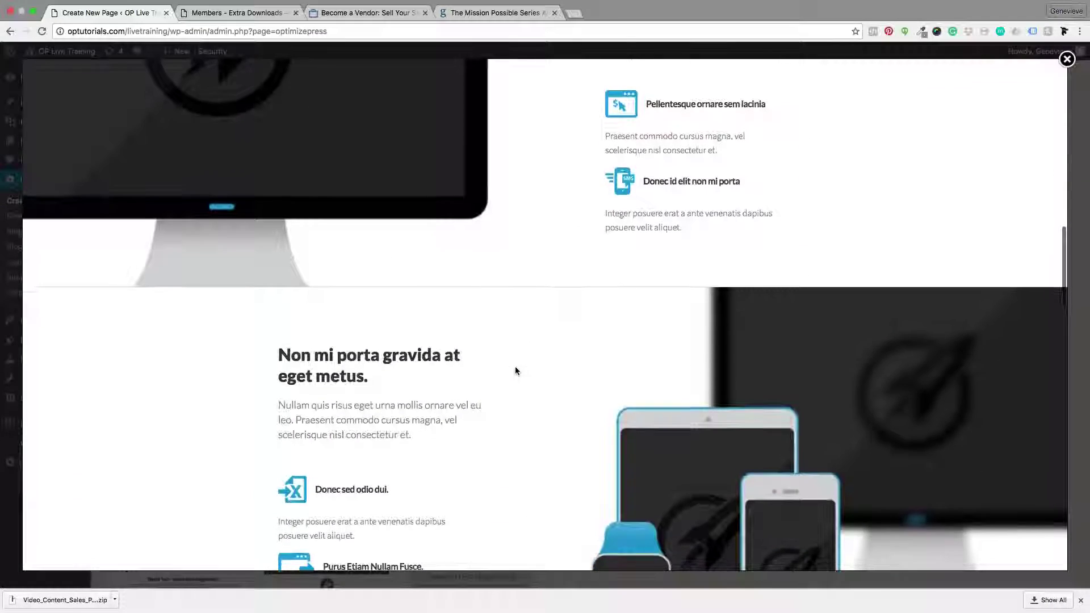
scroll(515, 370, "down", 7)
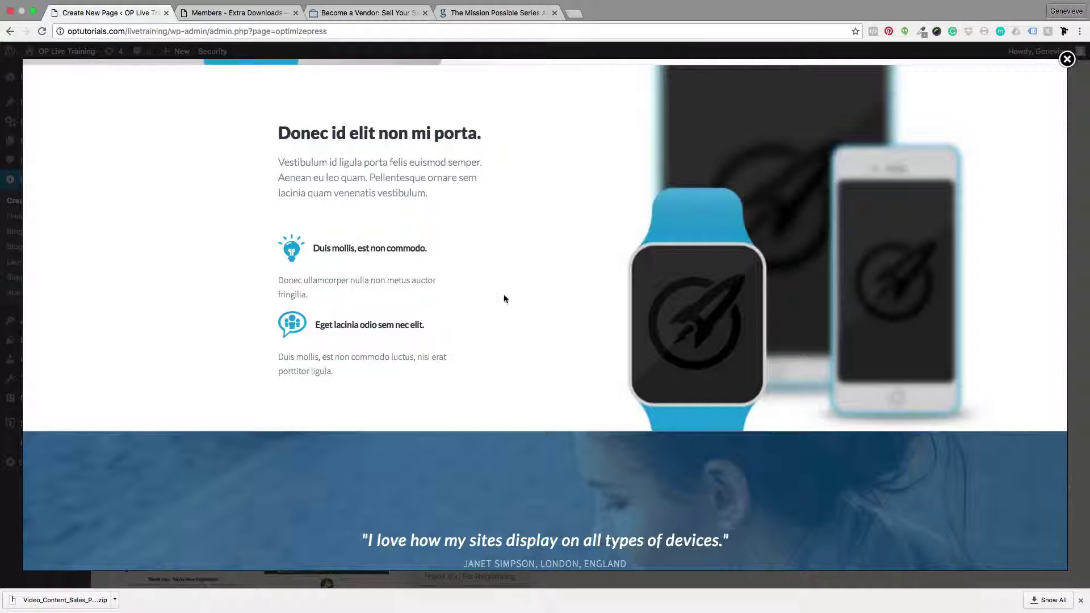
scroll(504, 298, "down", 8)
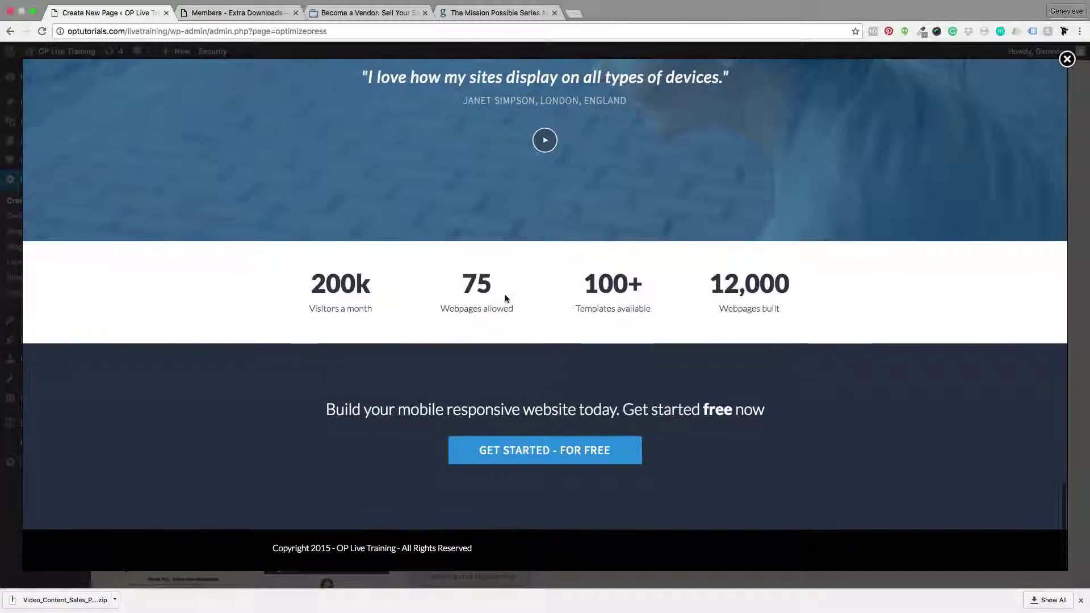
scroll(506, 295, "up", 4)
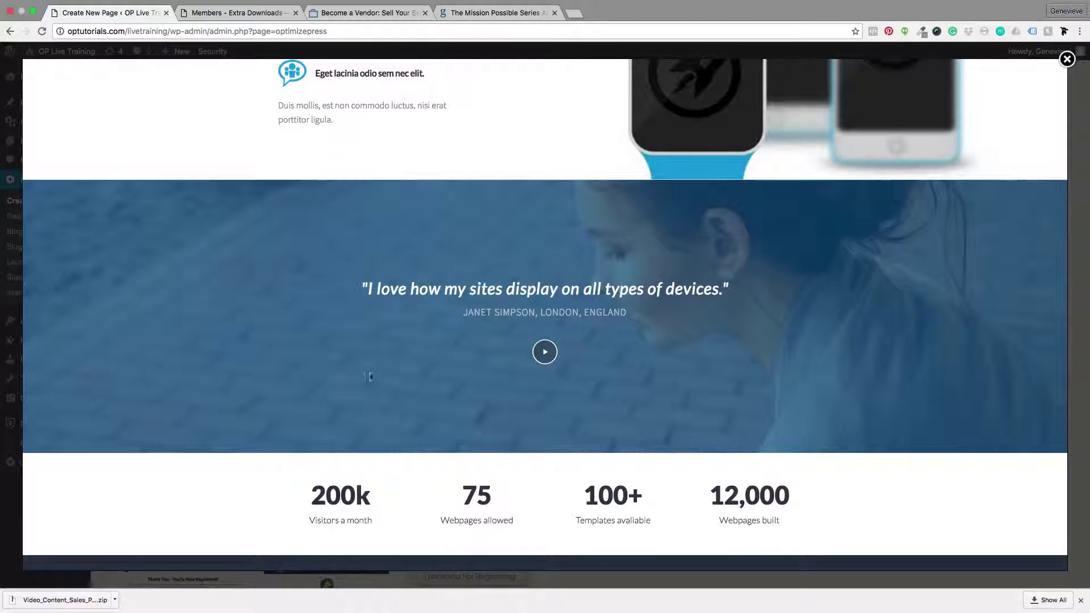
scroll(510, 356, "down", 4)
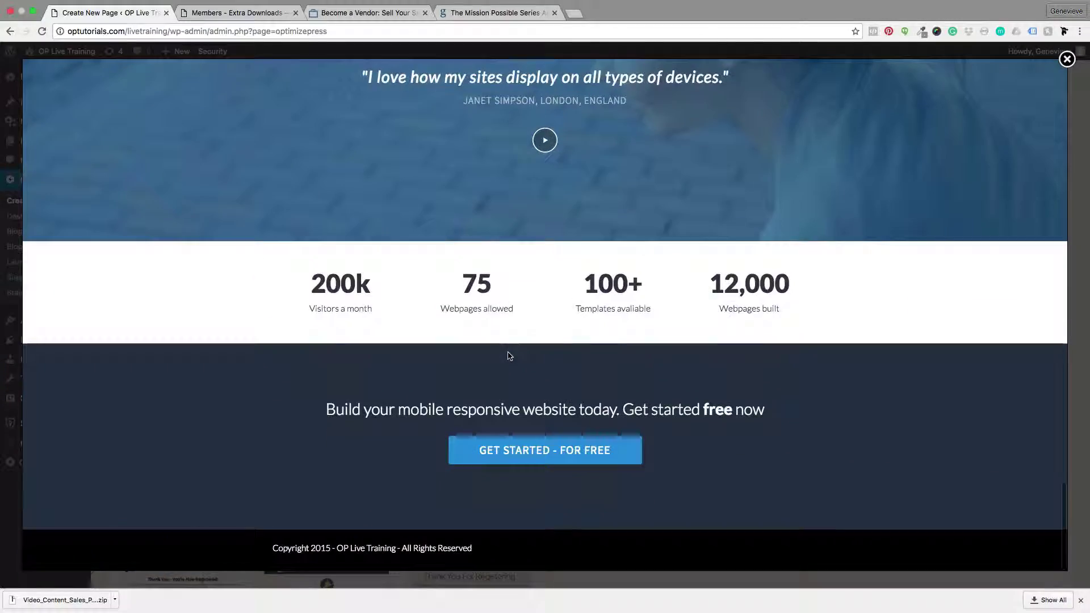
scroll(509, 356, "up", 15)
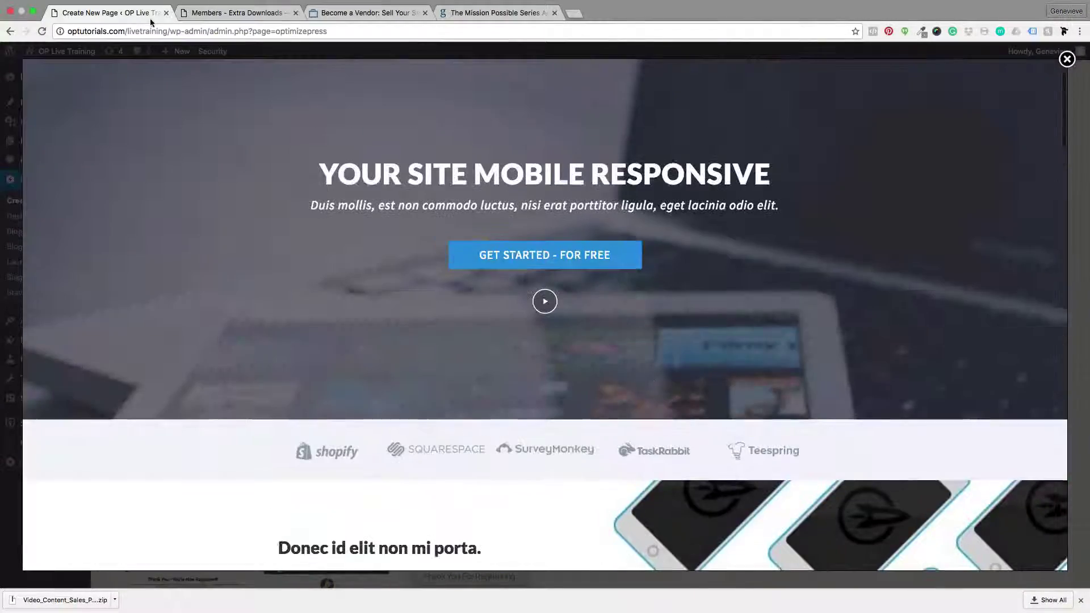
Return to the Extra Downloads page and examine the BACKDROP Landing Page variations and the Overlay Optin Lander template.
left_click(252, 14)
scroll(432, 284, "up", 10)
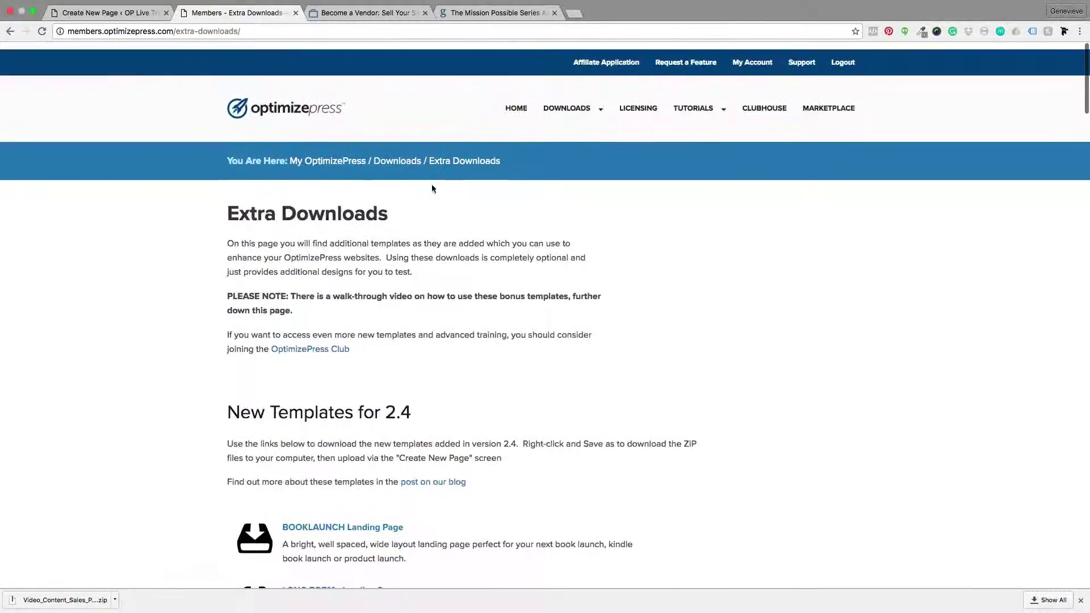
mouse_move(583, 109)
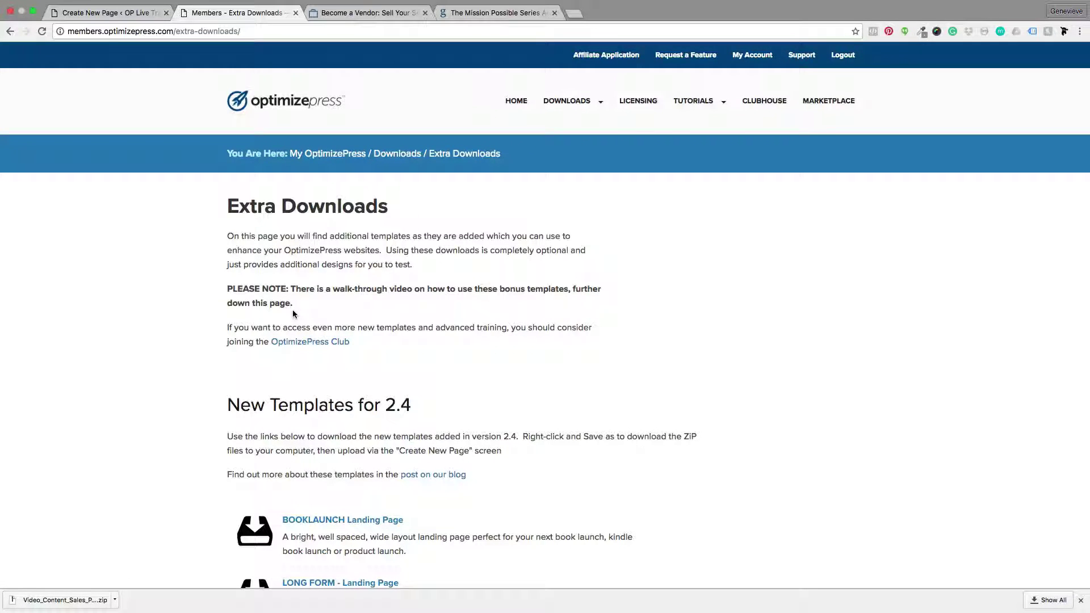
scroll(294, 314, "down", 10)
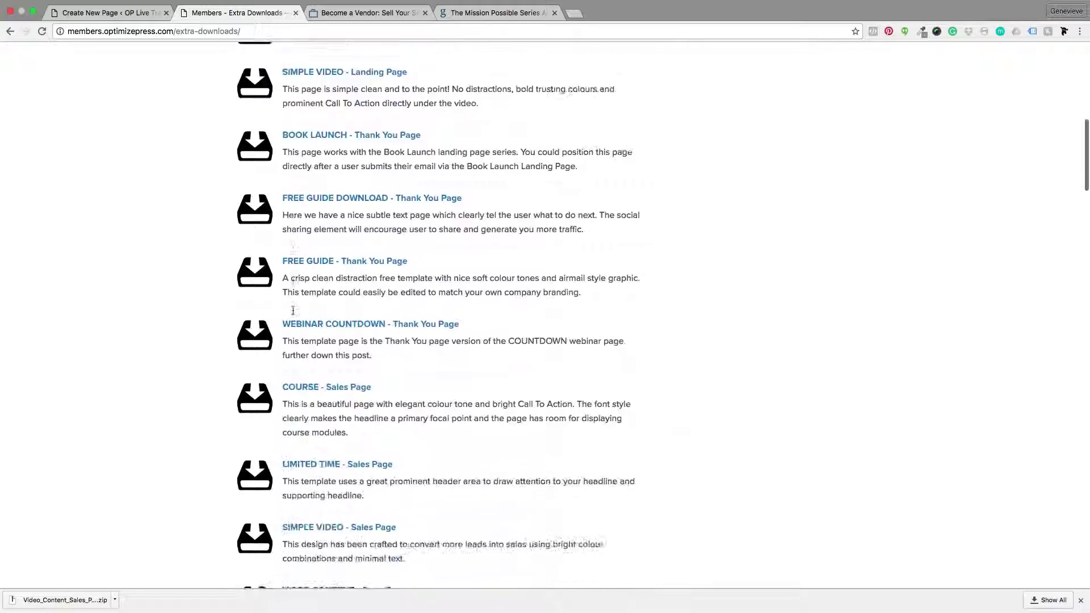
scroll(293, 310, "down", 15)
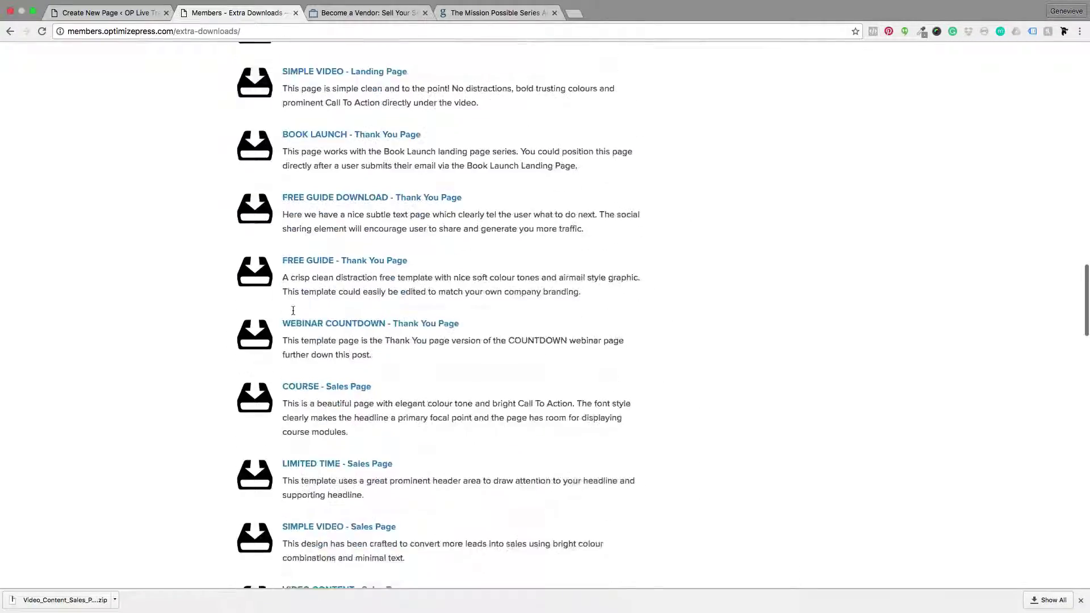
scroll(293, 310, "down", 10)
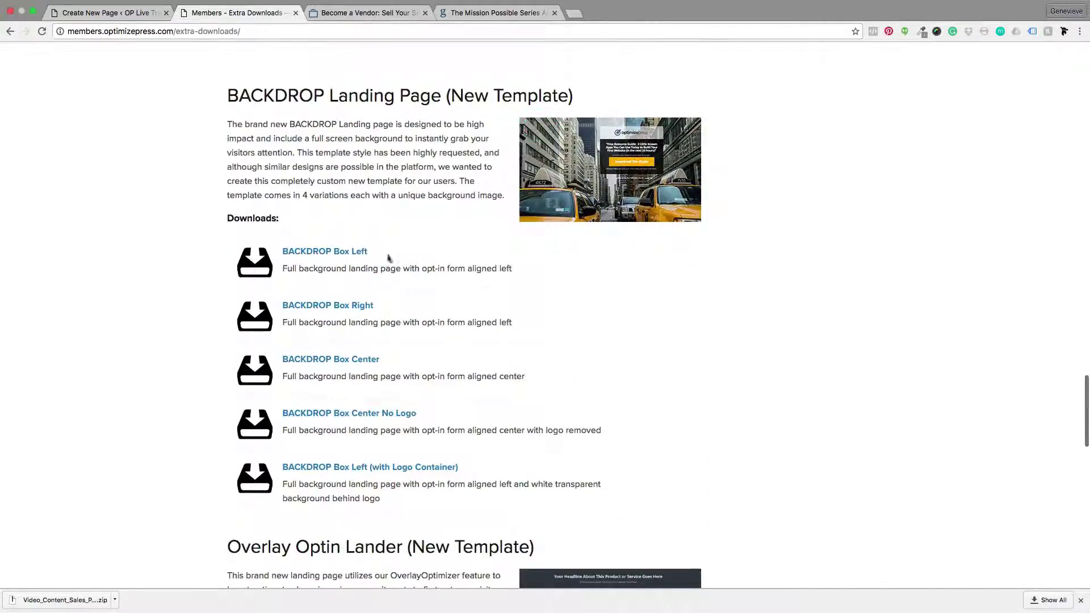
scroll(333, 264, "down", 1)
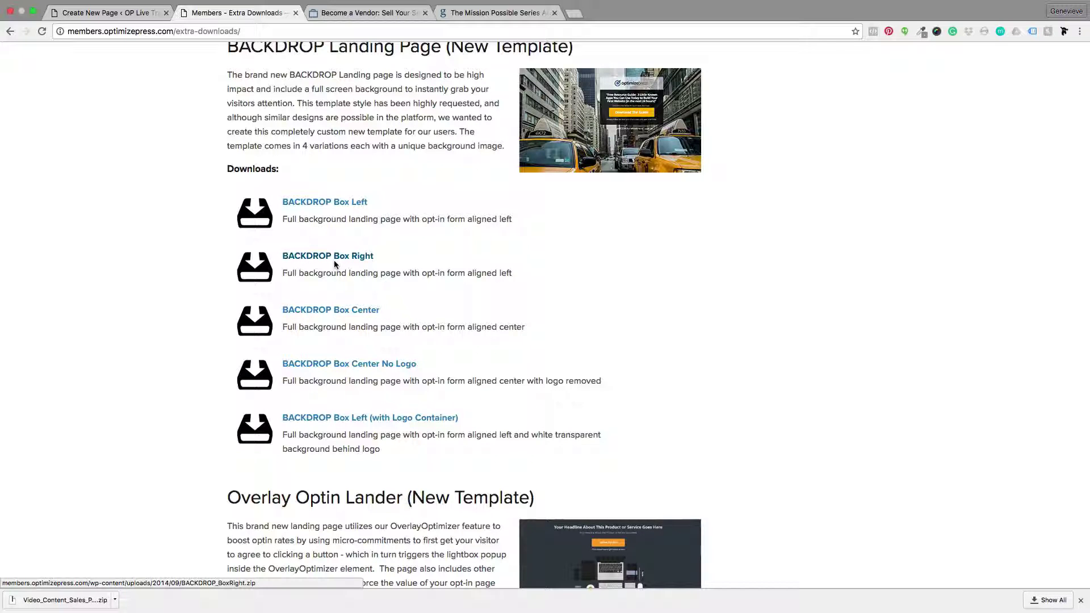
scroll(334, 263, "down", 2)
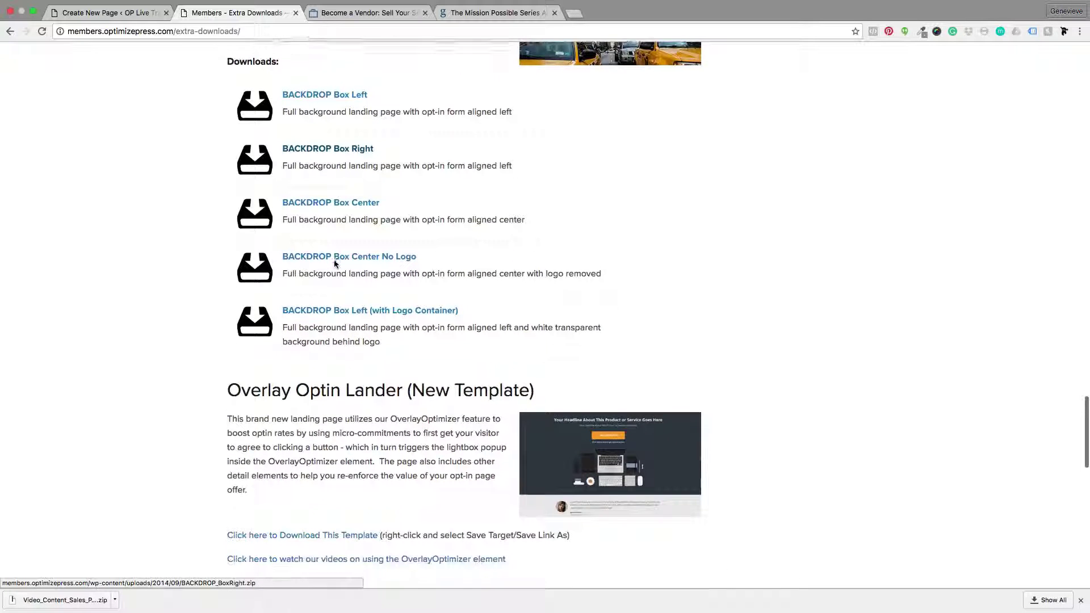
scroll(334, 263, "up", 3)
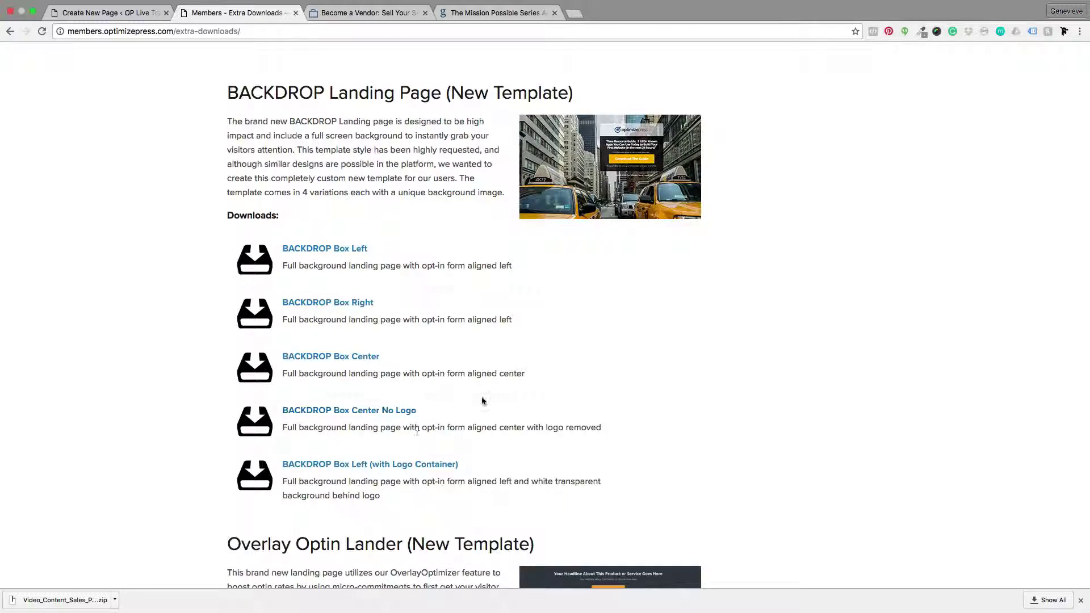
scroll(683, 415, "up", 20)
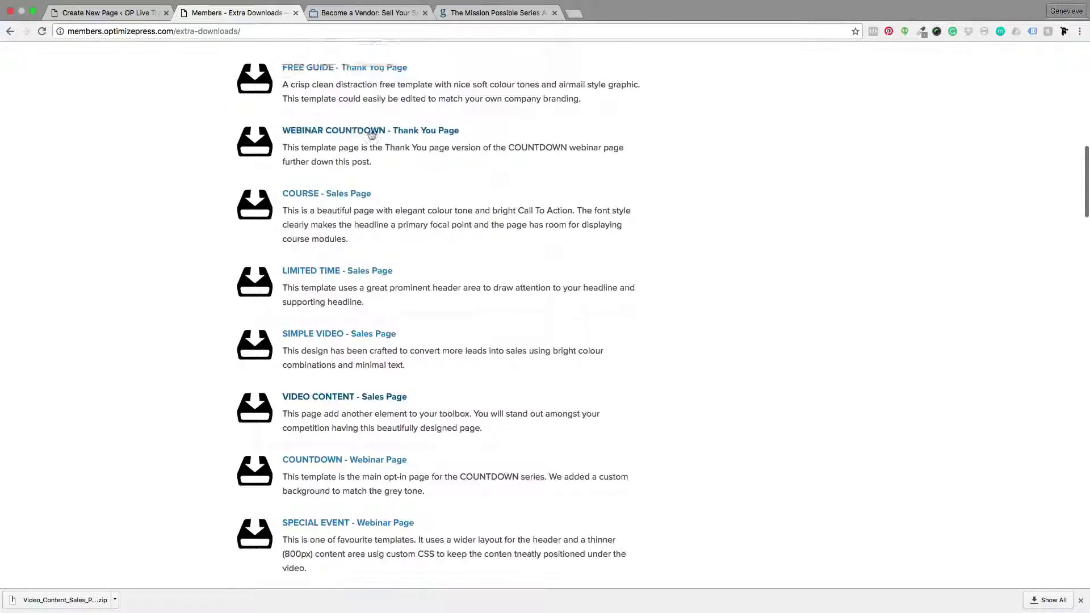
scroll(371, 135, "up", 10)
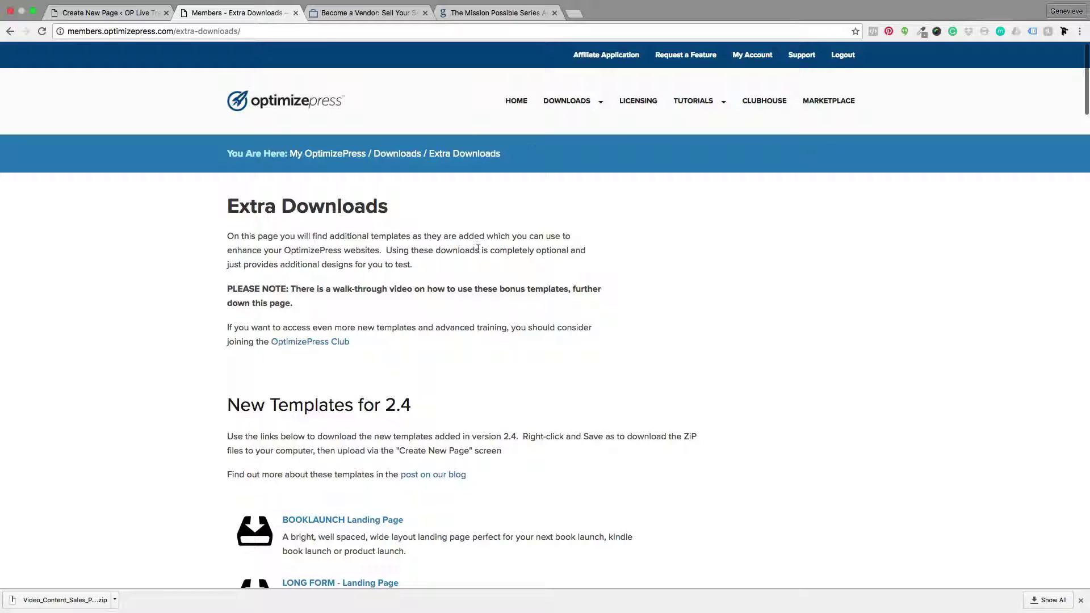
Open the OptimizePress Clubhouse and look through its latest template update, recently added downloads and resource libraries.
left_click(767, 103)
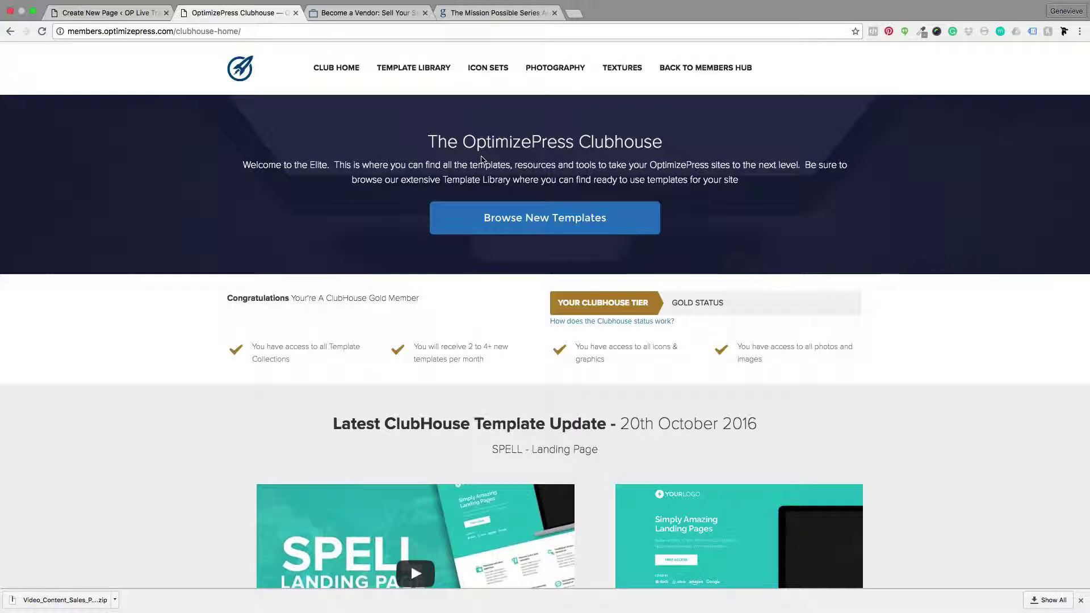
scroll(410, 299, "down", 7)
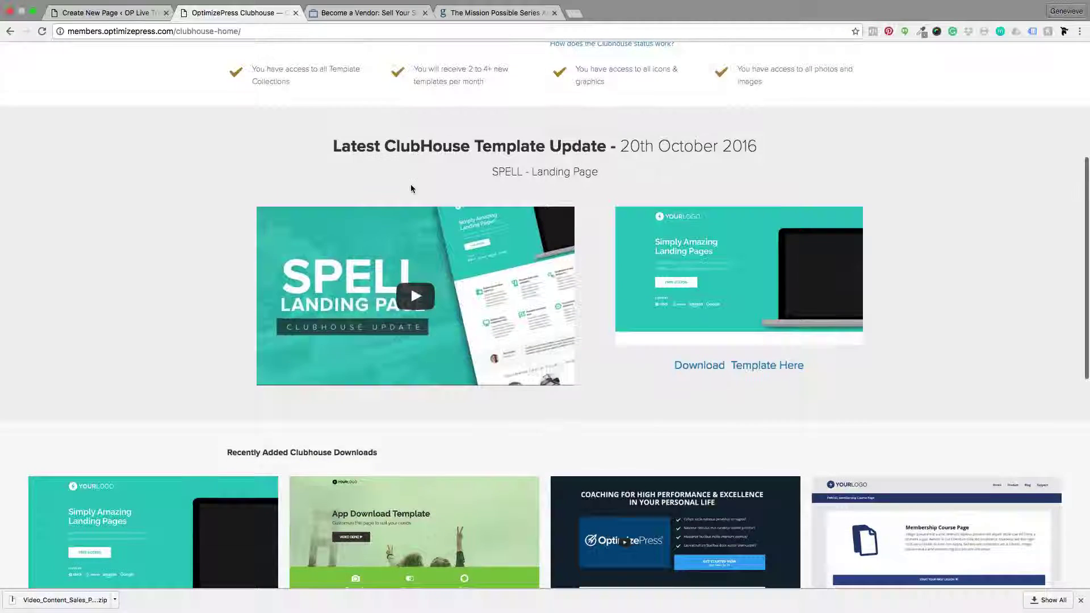
scroll(413, 187, "down", 1)
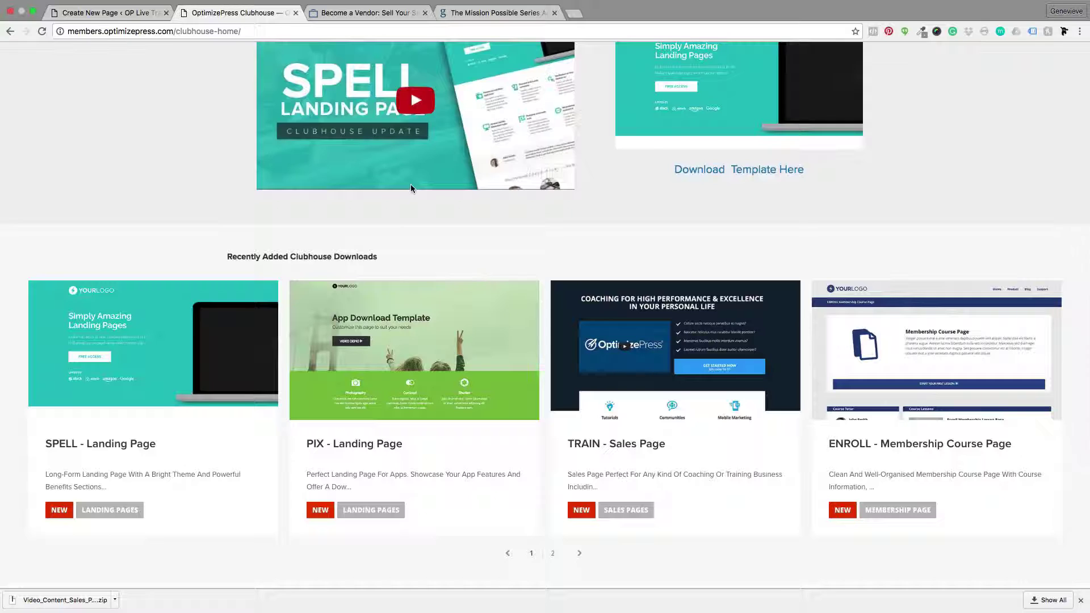
scroll(412, 189, "down", 1)
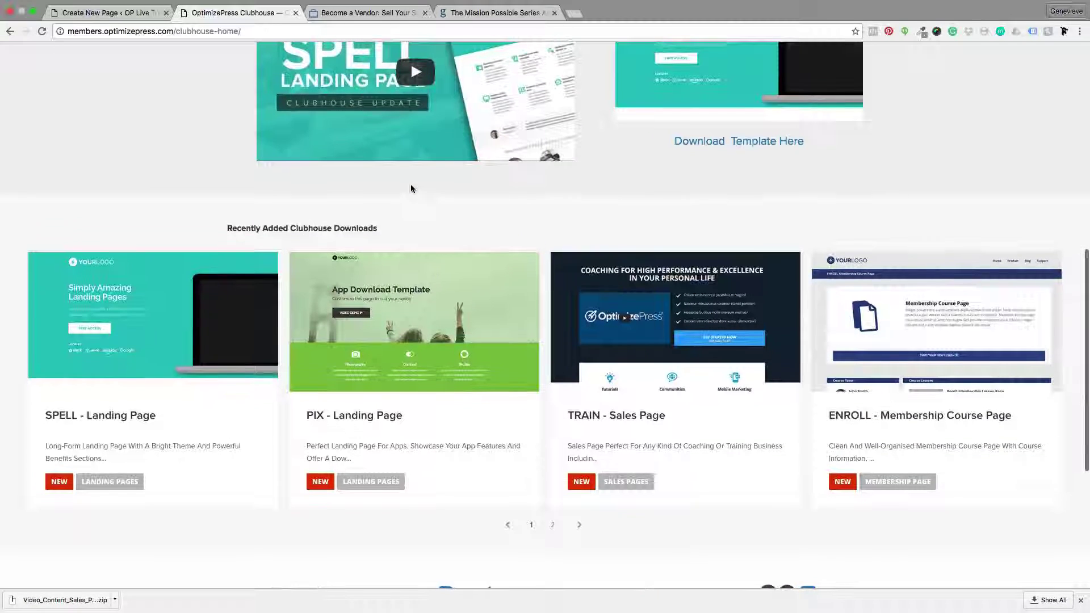
scroll(411, 184, "down", 3)
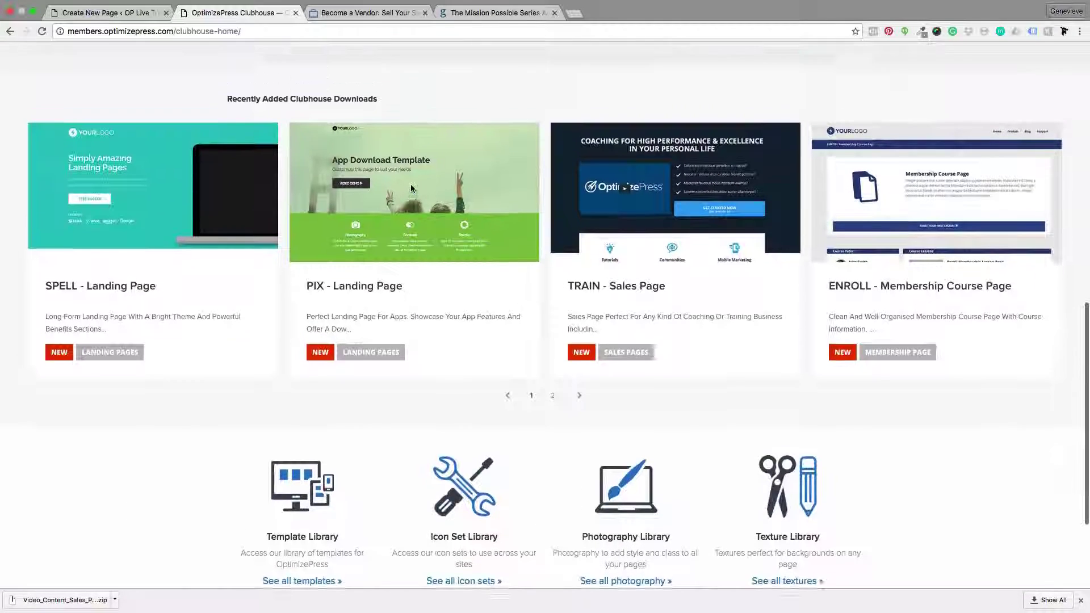
scroll(411, 184, "up", 2)
scroll(412, 189, "down", 5)
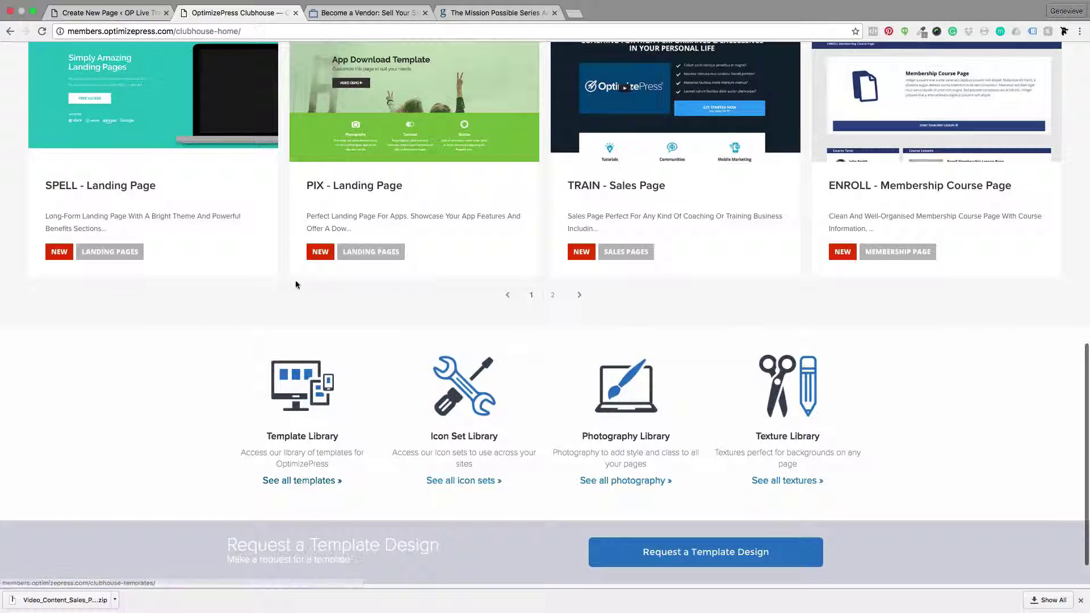
scroll(294, 282, "up", 4)
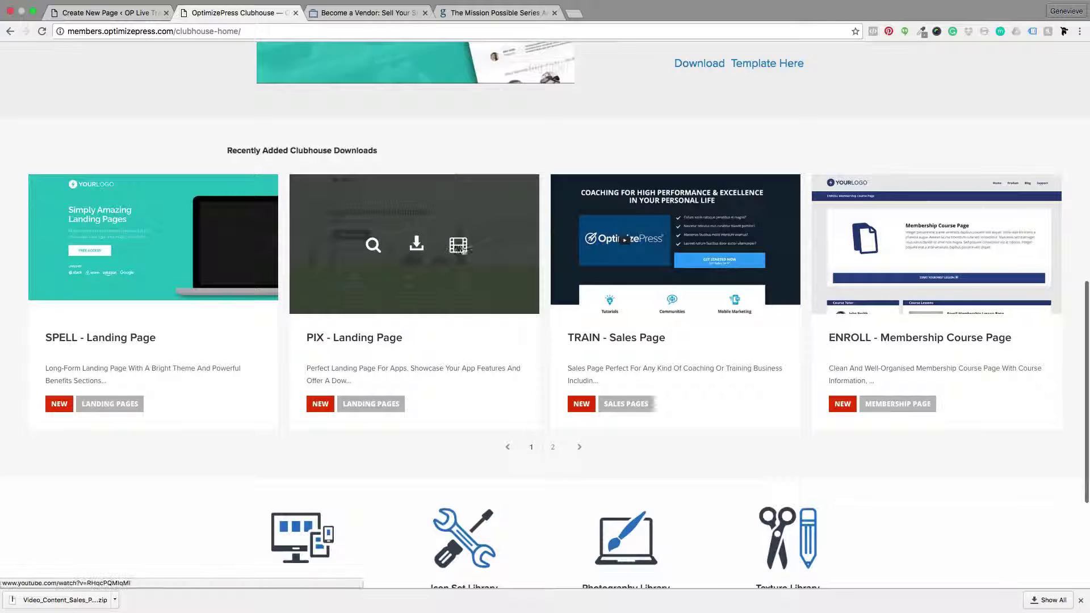
Preview the full layouts of the PIX and SPELL landing page templates, closing each preview.
left_click(372, 245)
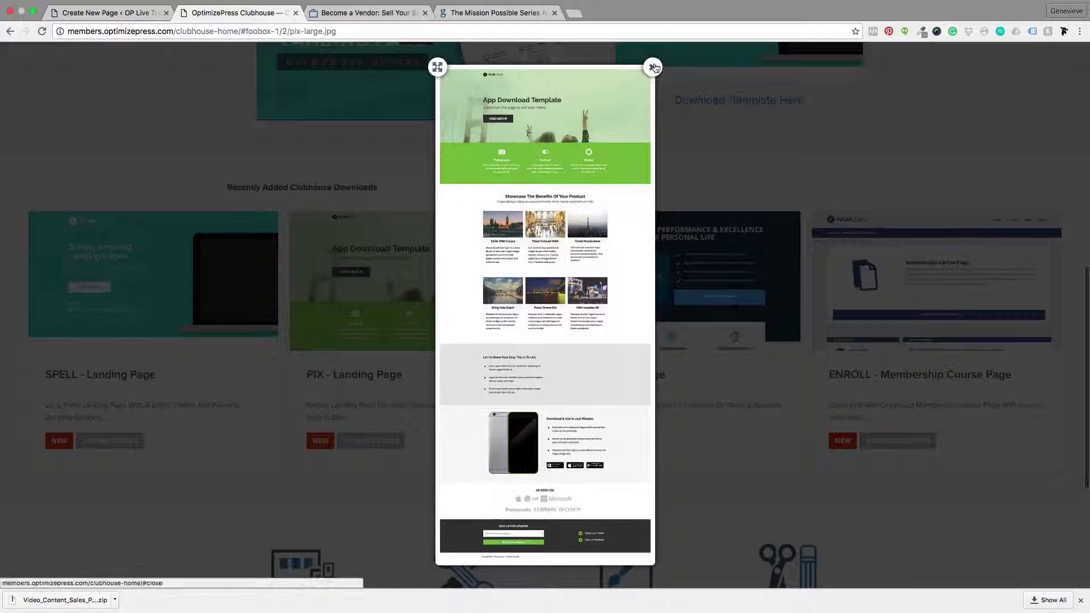
left_click(652, 67)
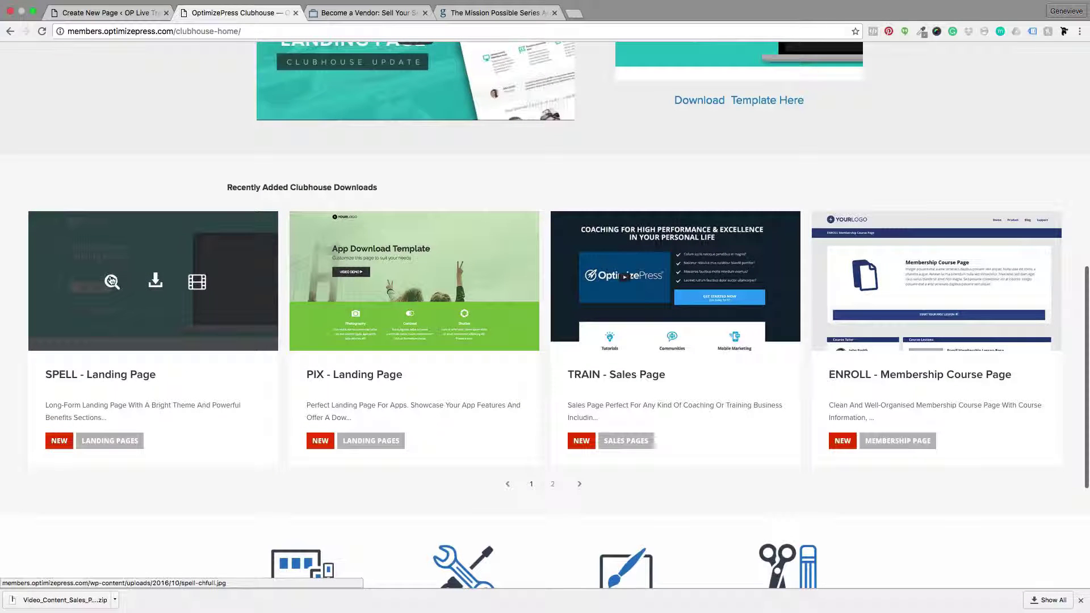
left_click(112, 281)
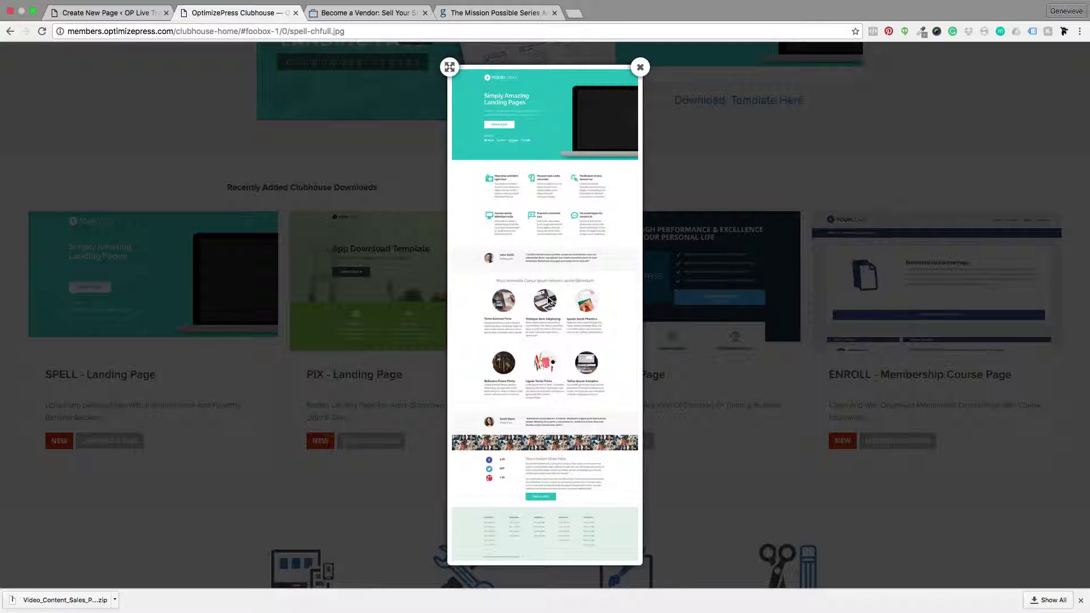
left_click(642, 67)
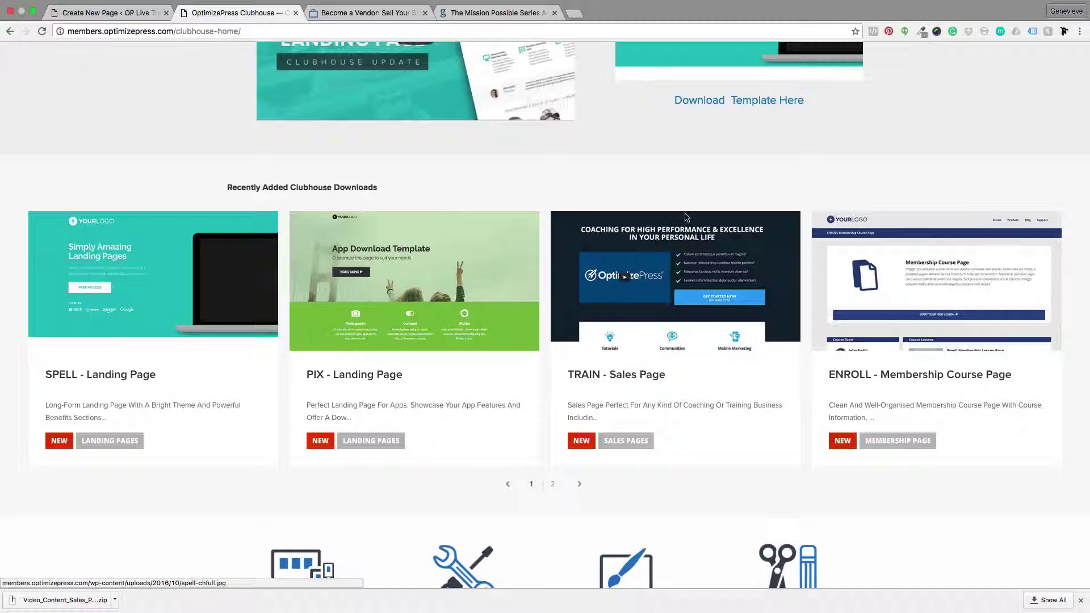
Preview the full layouts of the TRAIN Sales Page and ENROLL Membership Course Page templates, closing each preview.
left_click(634, 281)
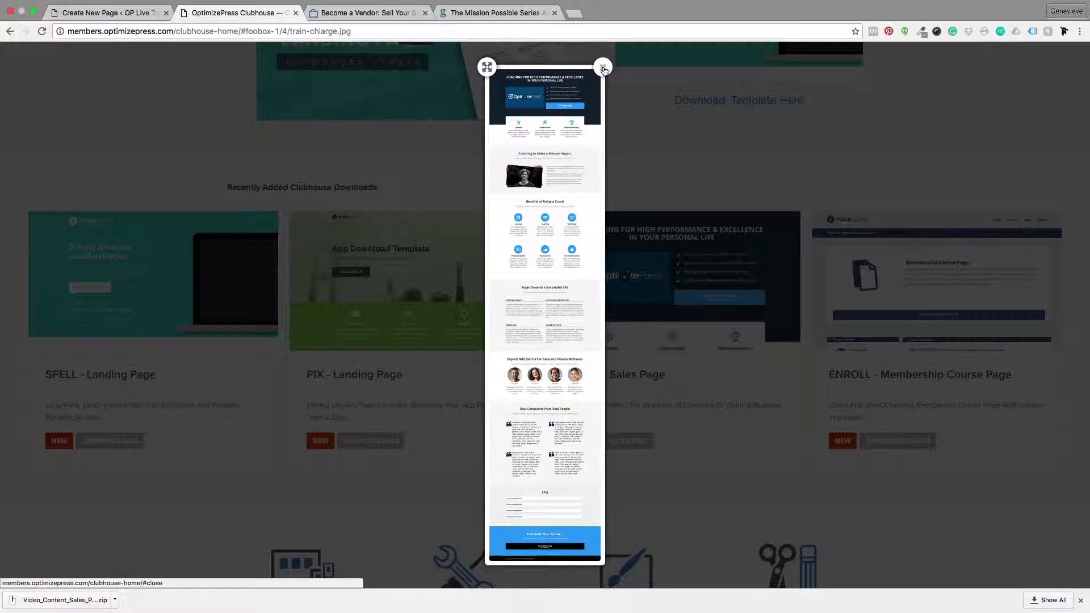
left_click(604, 69)
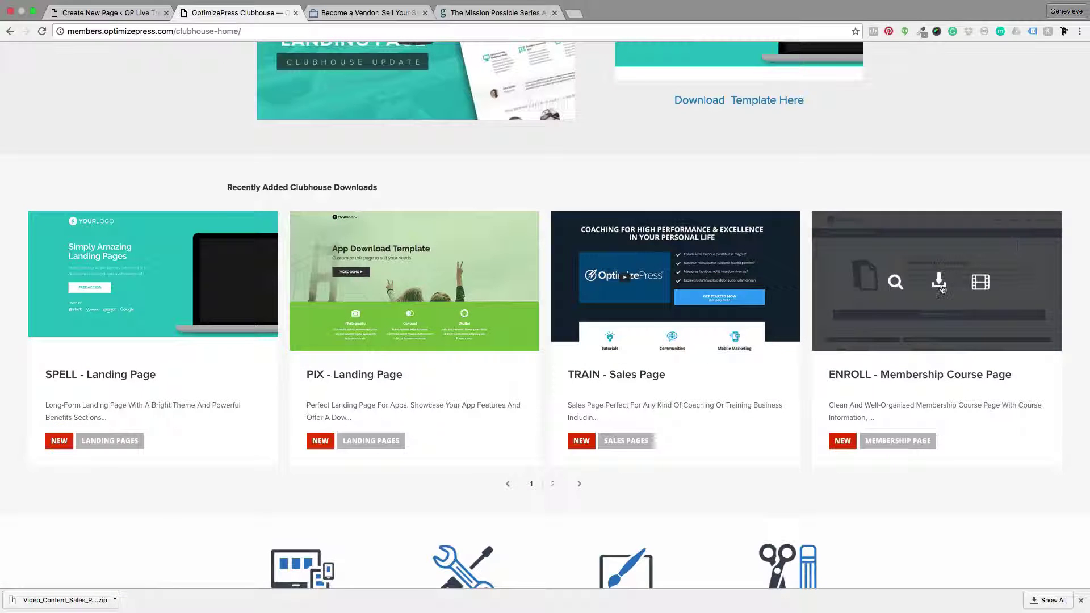
left_click(895, 282)
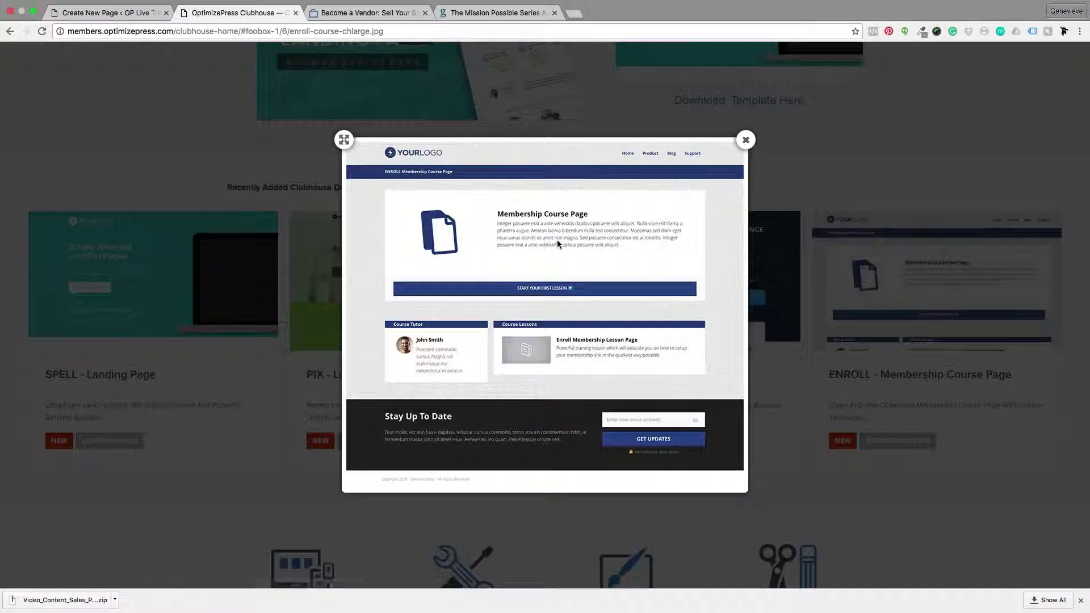
scroll(557, 241, "down", 1)
scroll(650, 275, "down", 3)
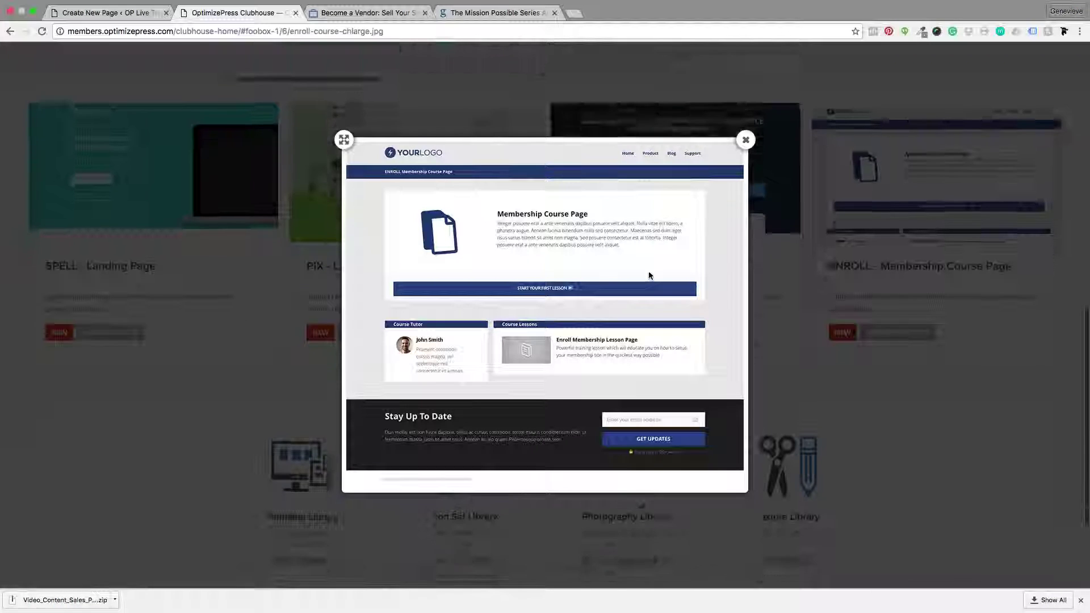
scroll(650, 275, "up", 5)
scroll(650, 275, "down", 3)
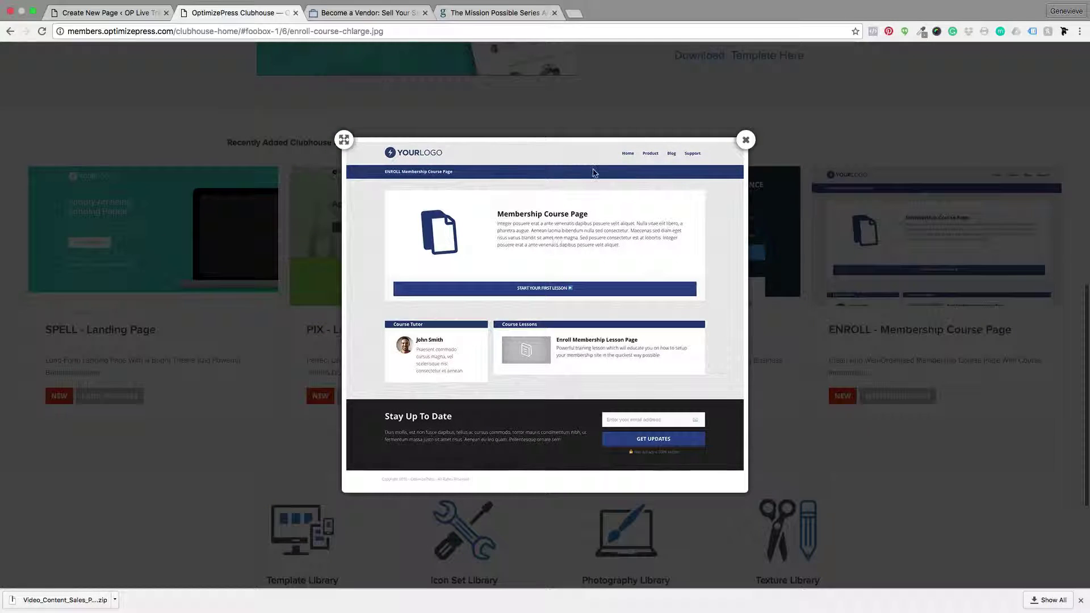
left_click(746, 140)
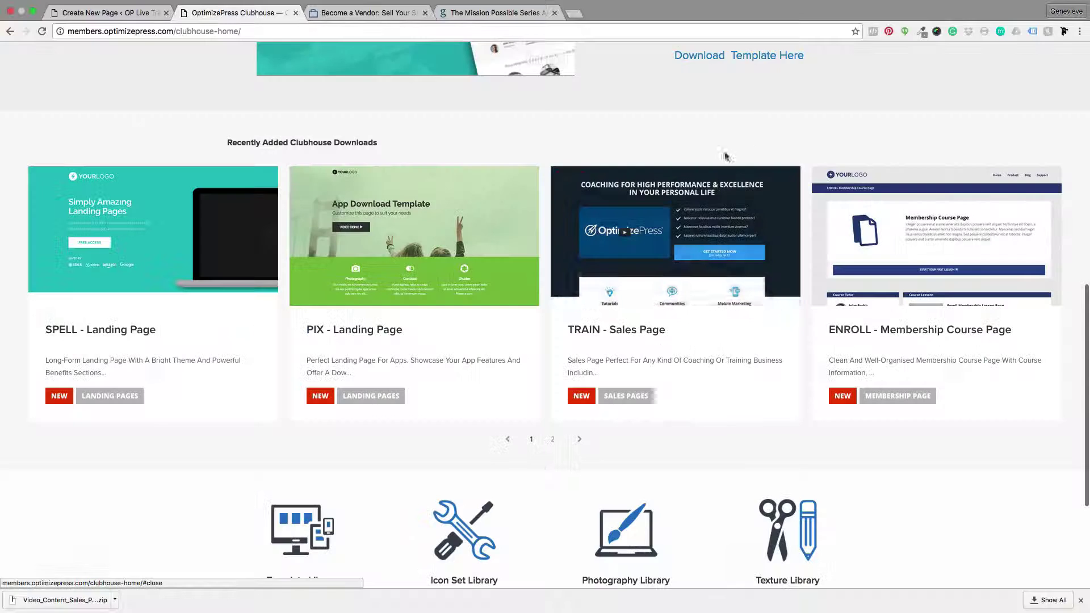
Open the Clubhouse Template Library, filter it to Business Pages and look through the listed templates.
scroll(303, 575, "down", 5)
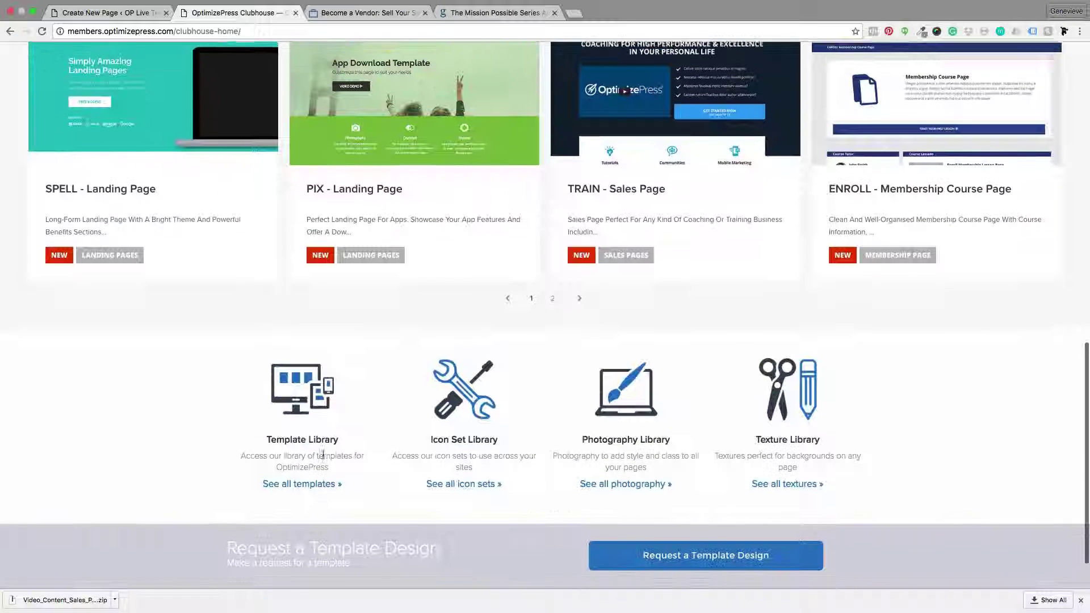
left_click(307, 480)
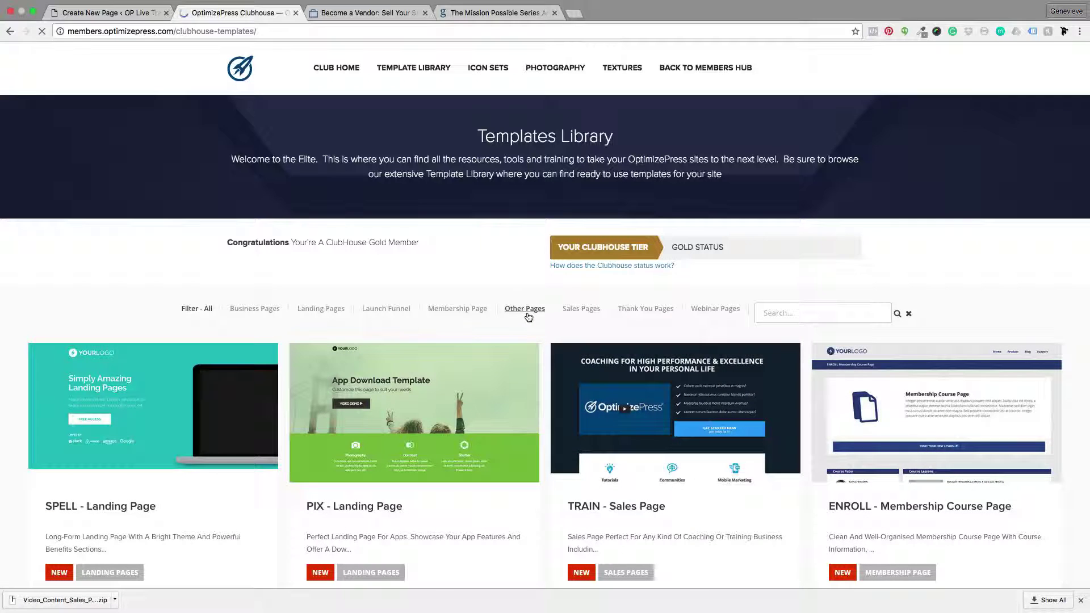
scroll(522, 311, "down", 1)
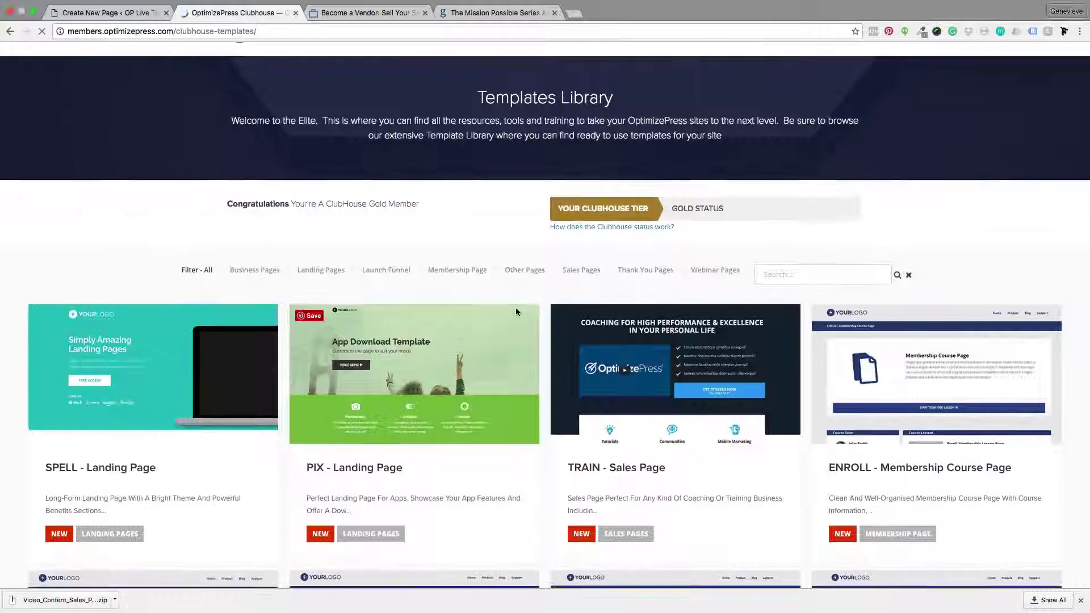
left_click(270, 274)
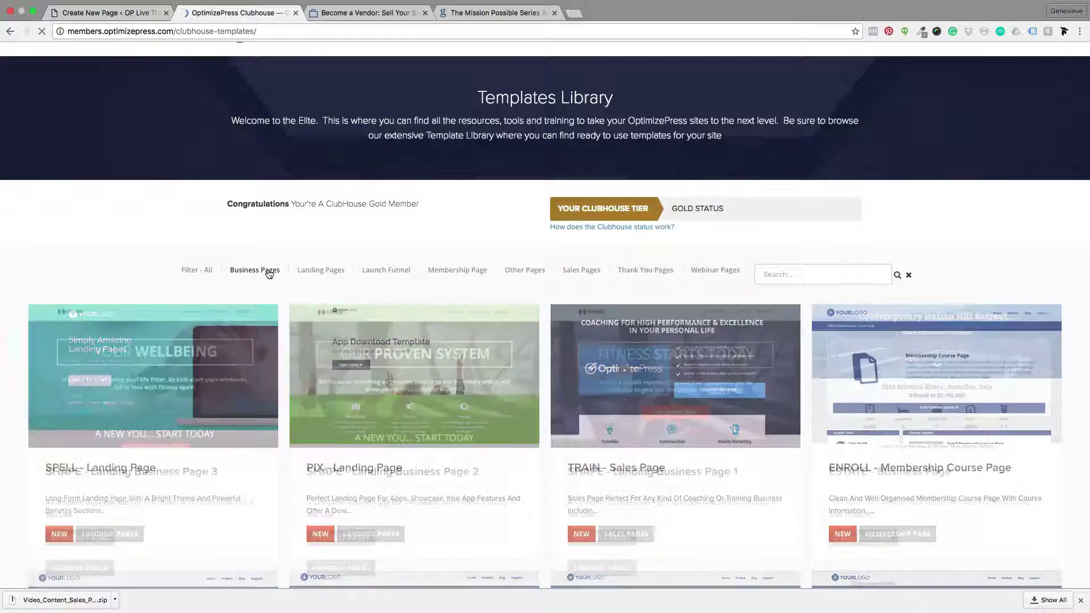
scroll(366, 293, "down", 1)
scroll(366, 294, "down", 3)
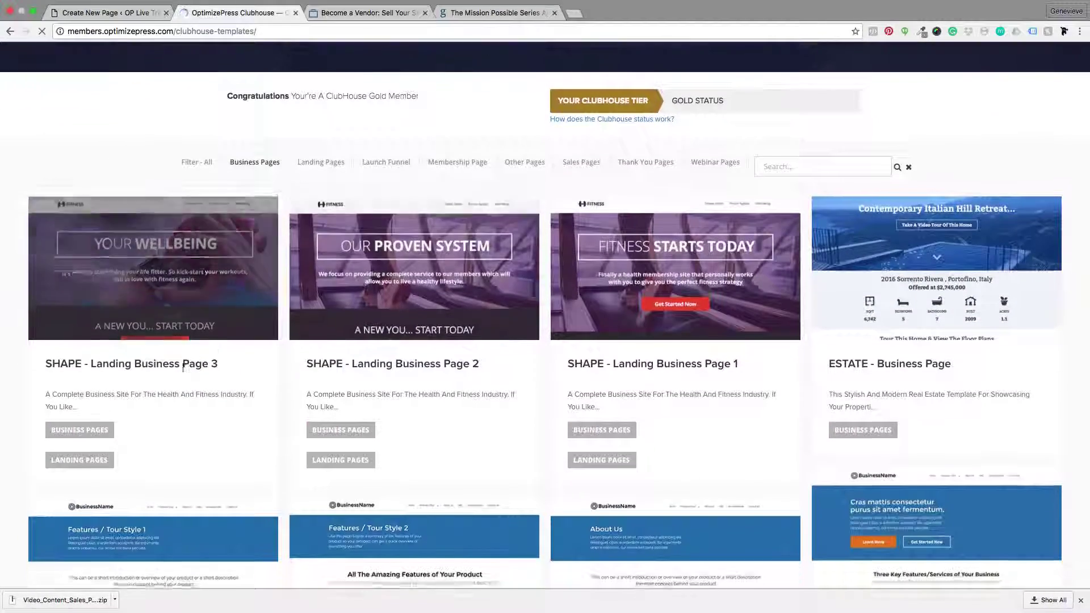
scroll(489, 369, "down", 1)
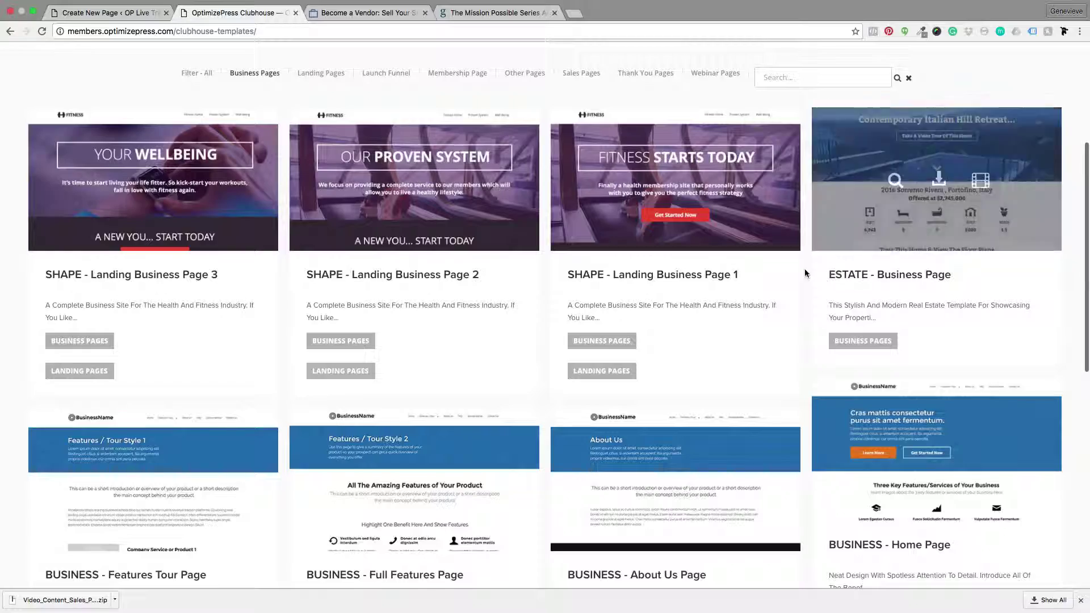
scroll(768, 302, "down", 8)
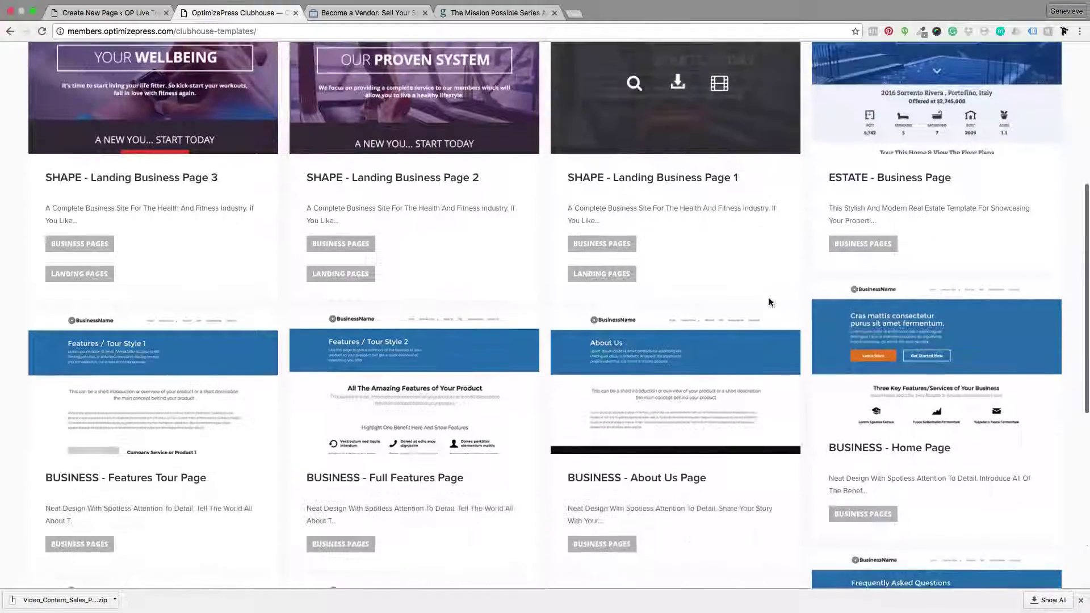
scroll(769, 300, "down", 5)
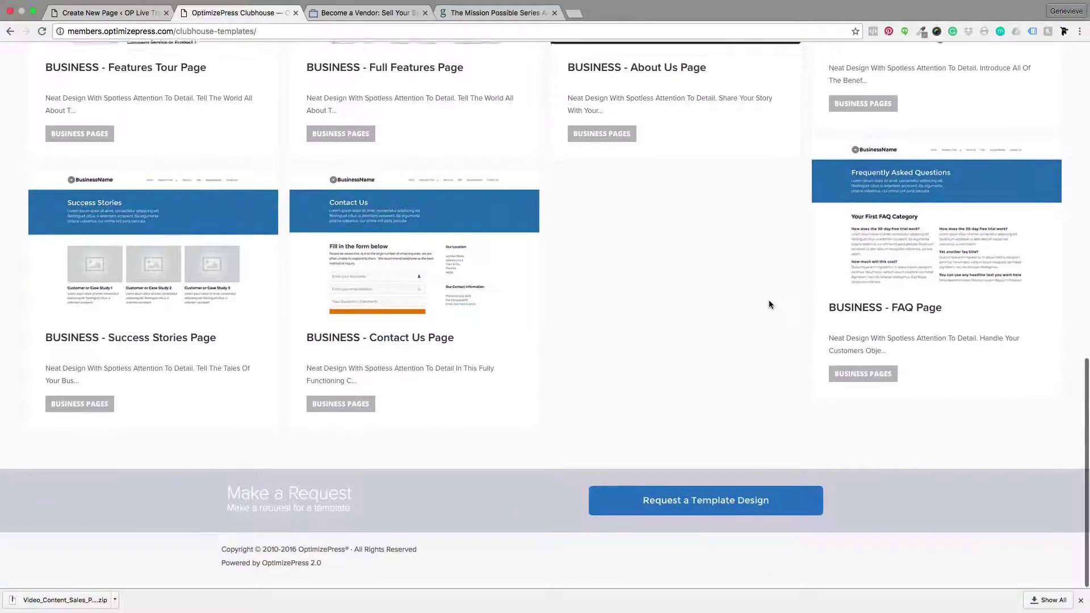
Filter the template library to Landing Pages and preview the BESPOKE template's full layout, closing the preview.
scroll(768, 300, "up", 20)
left_click(314, 311)
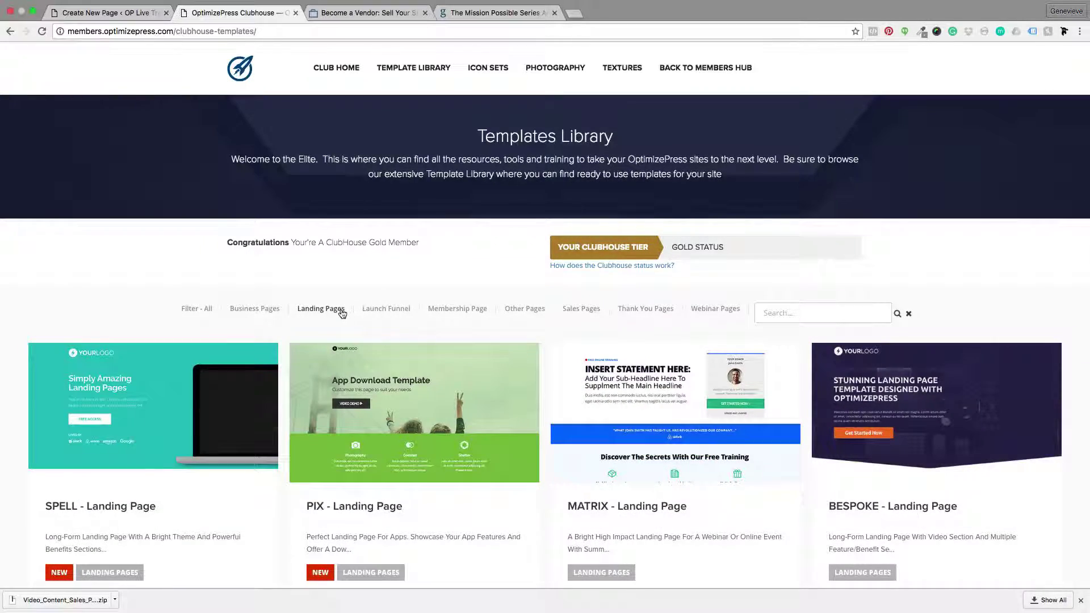
scroll(342, 313, "down", 5)
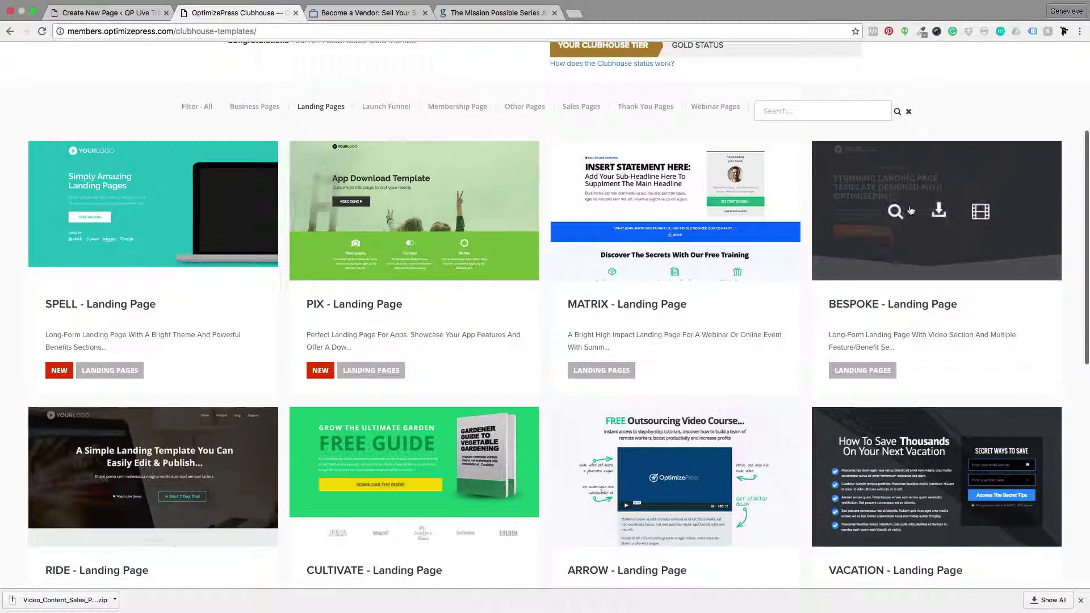
left_click(897, 211)
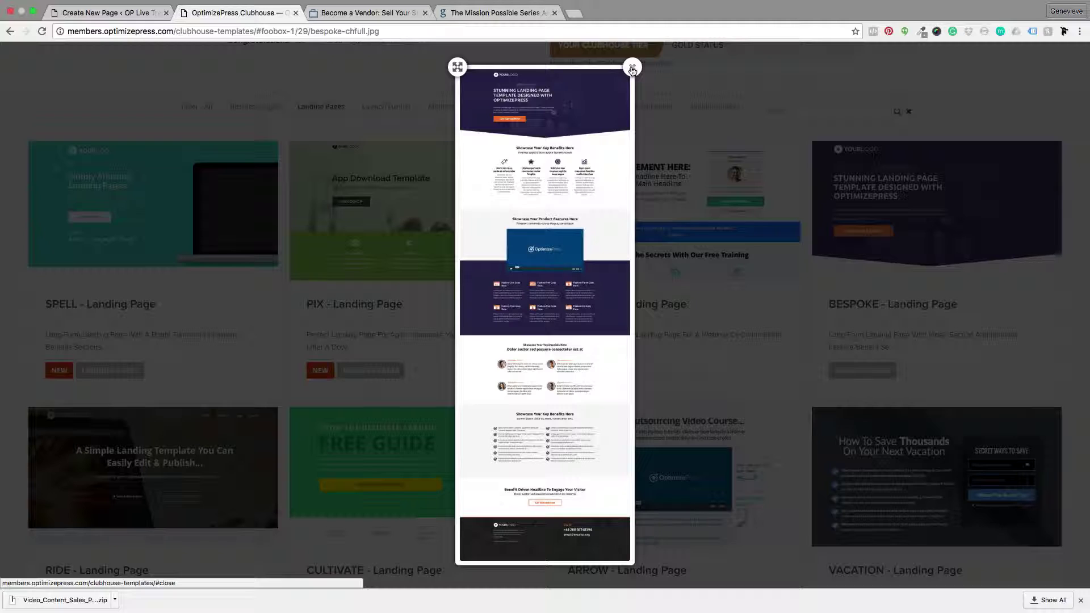
left_click(631, 68)
Preview the ARROW landing page template, close it, and look through the remaining landing page designs on this results page.
scroll(461, 298, "down", 3)
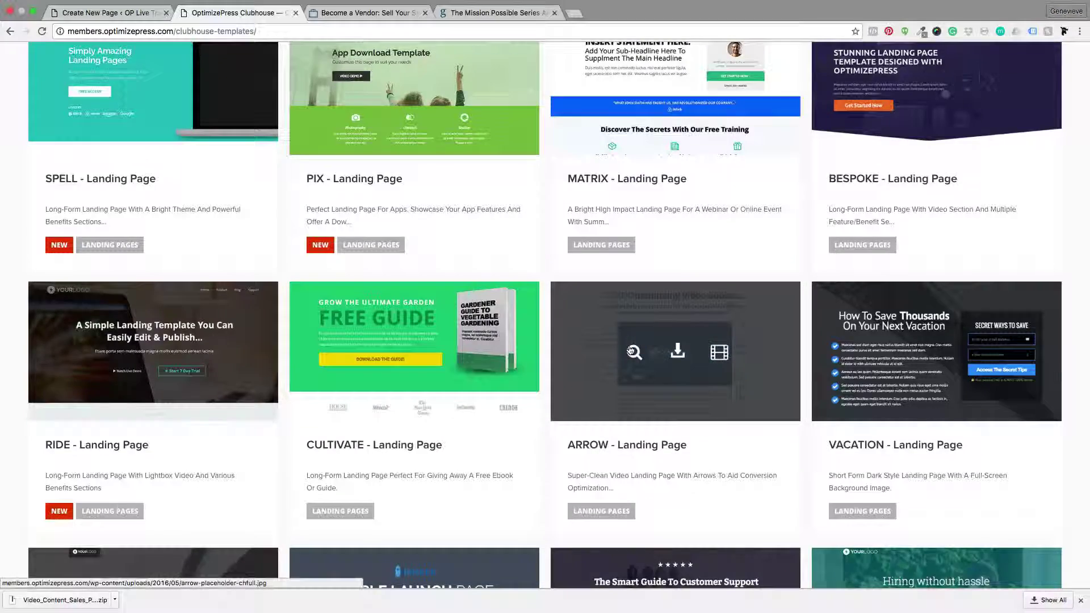
left_click(629, 349)
scroll(653, 301, "down", 1)
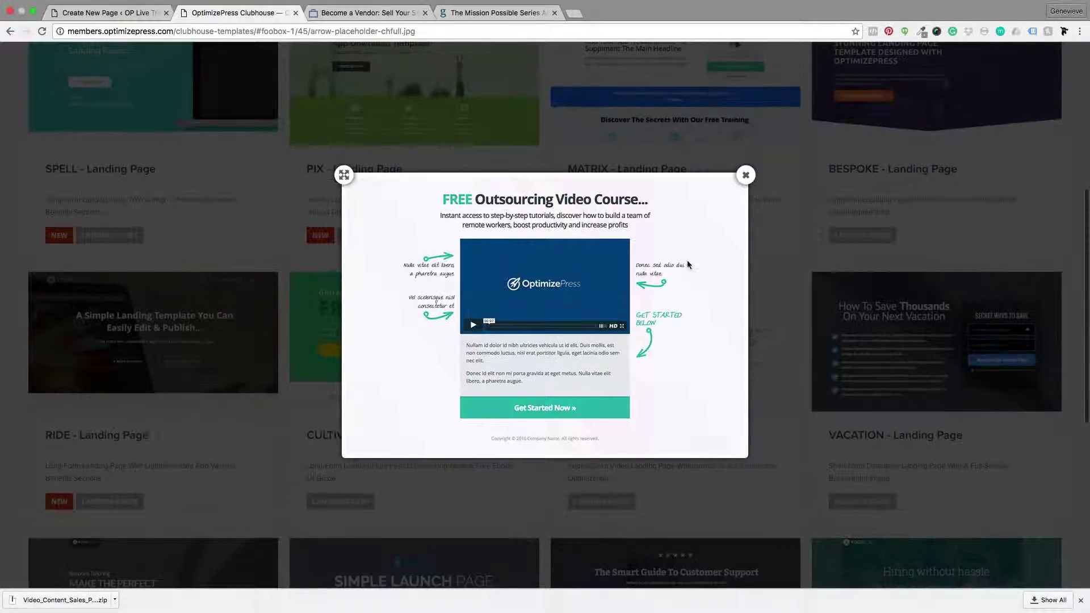
left_click(746, 177)
scroll(710, 261, "down", 5)
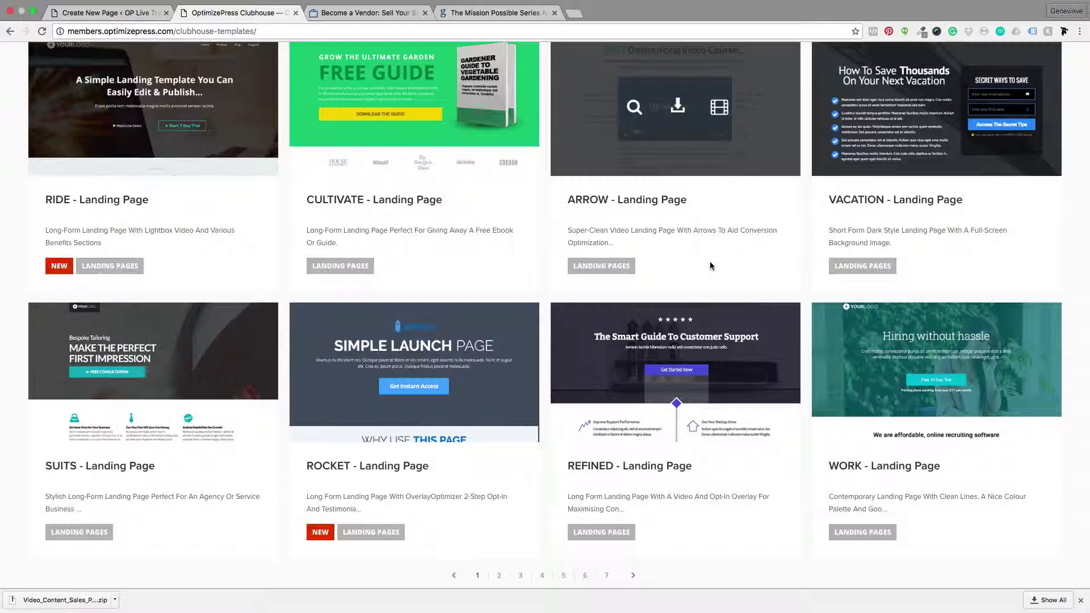
scroll(710, 266, "down", 3)
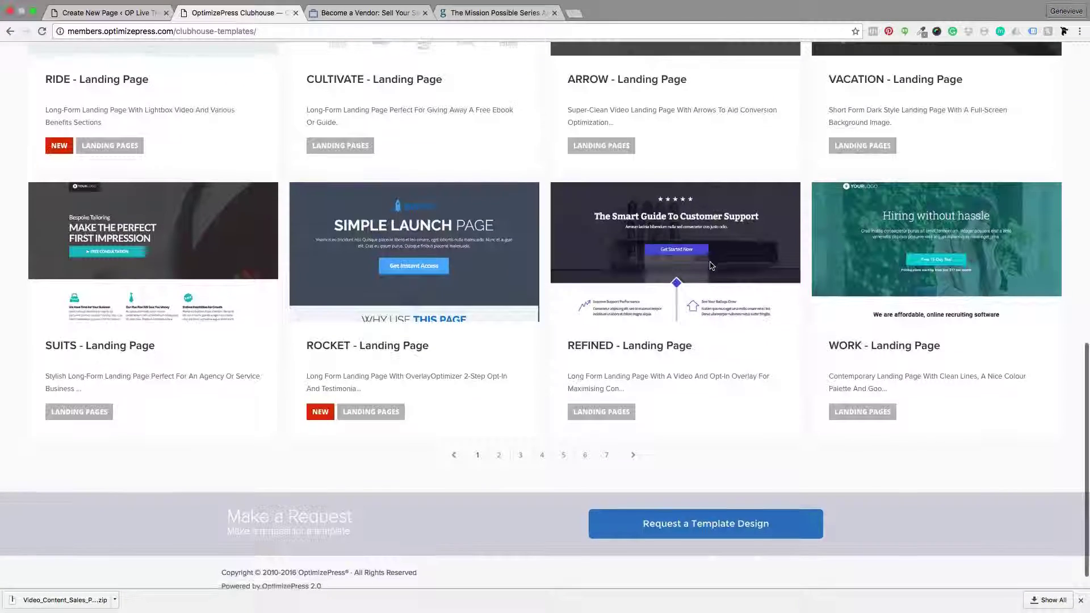
Filter the template library to Sales Pages and look through the first page of sales page designs.
scroll(624, 238, "up", 15)
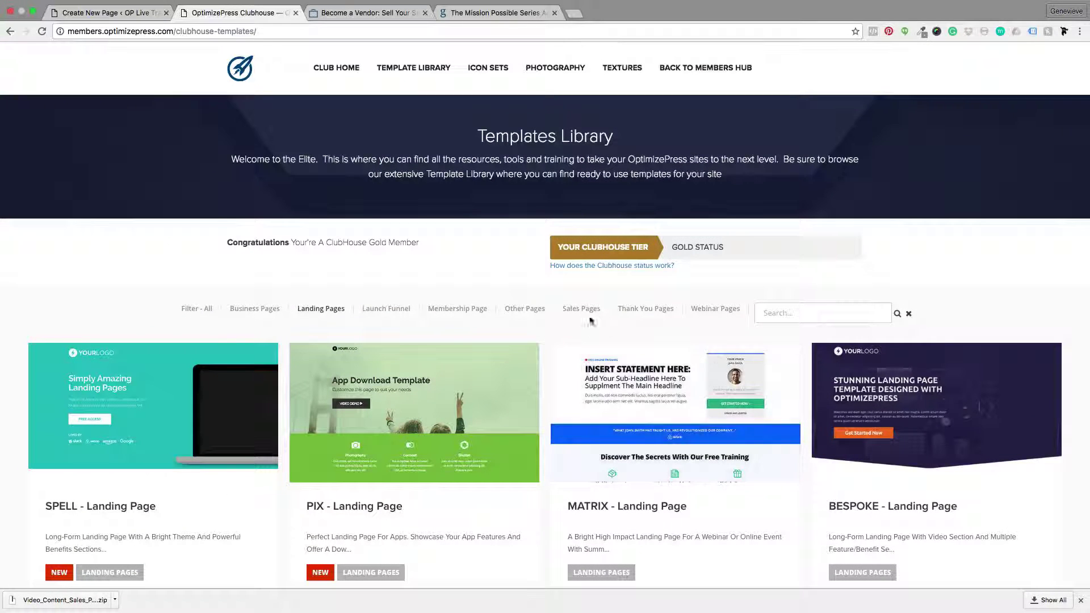
left_click(573, 311)
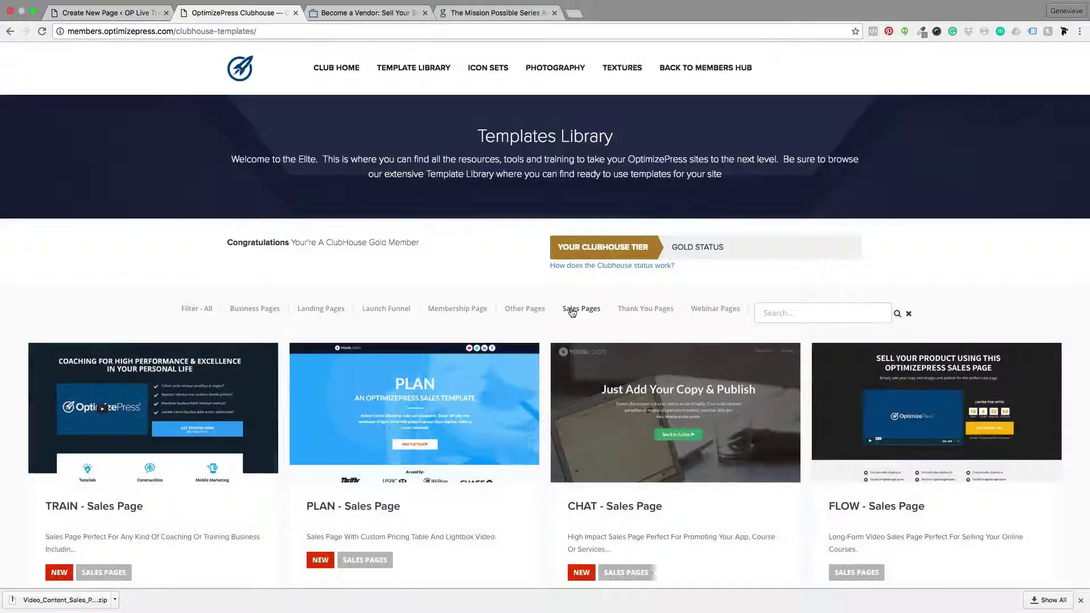
scroll(572, 311, "down", 4)
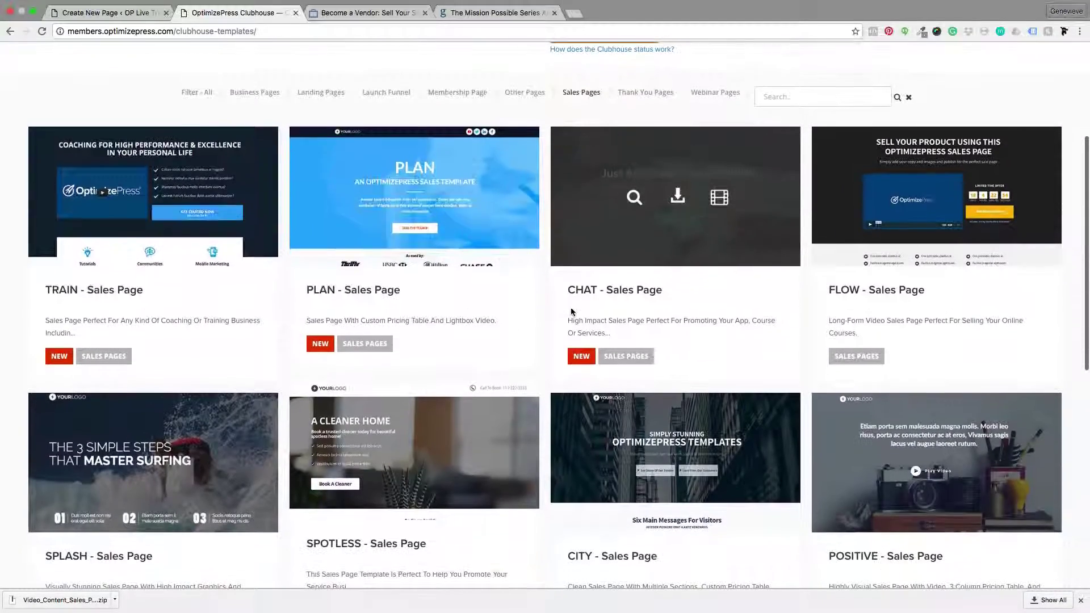
scroll(572, 311, "down", 7)
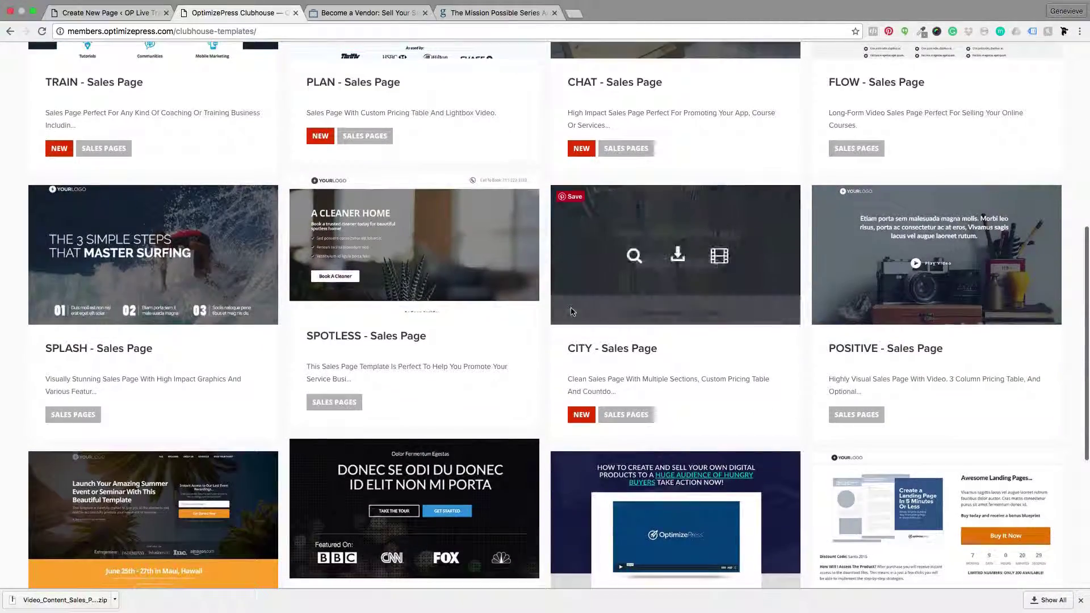
scroll(572, 311, "down", 2)
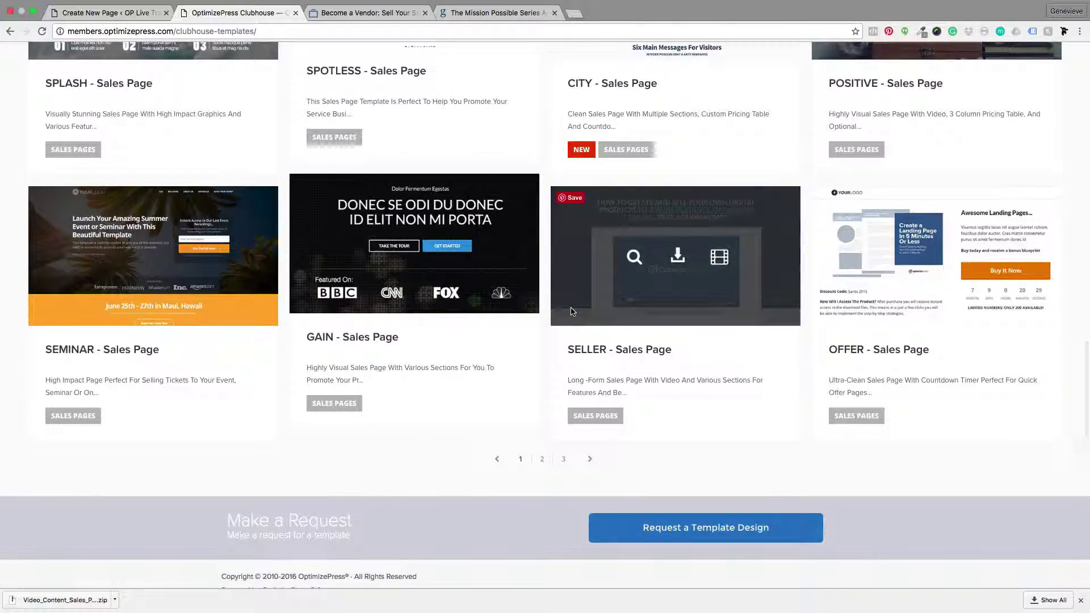
scroll(572, 312, "up", 5)
scroll(572, 312, "up", 10)
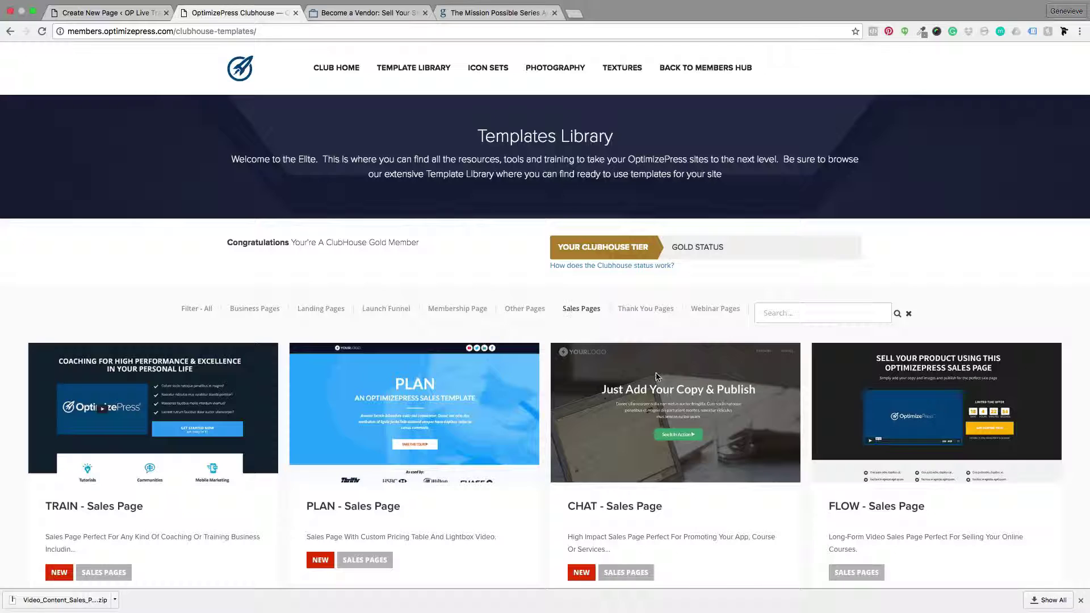
Preview the full layouts of the CHAT and SPLASH sales page templates, closing each preview.
mouse_move(659, 378)
scroll(635, 417, "down", 1)
left_click(634, 411)
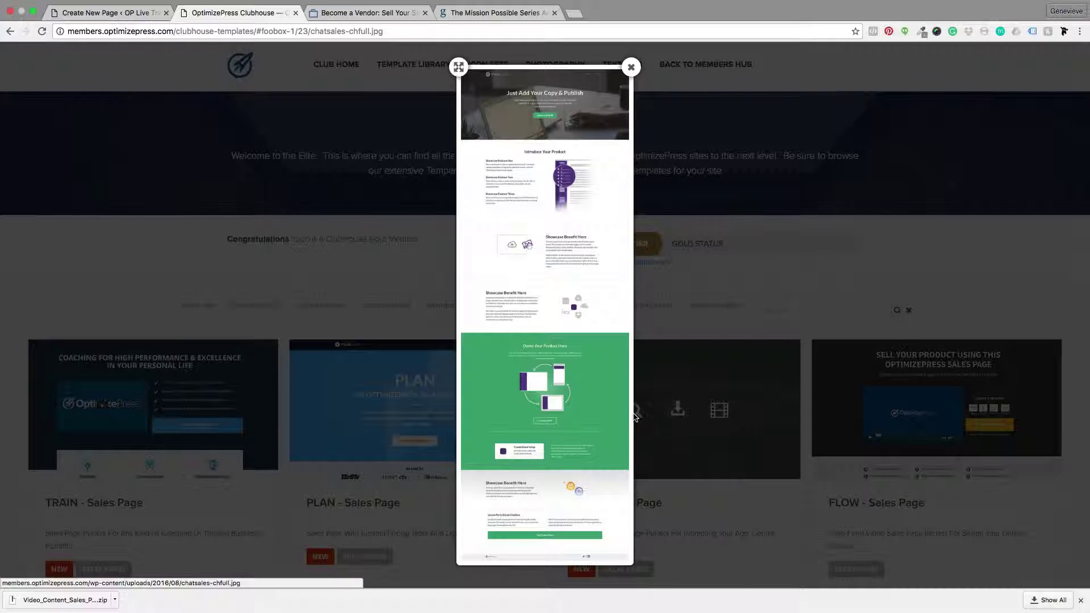
left_click(631, 67)
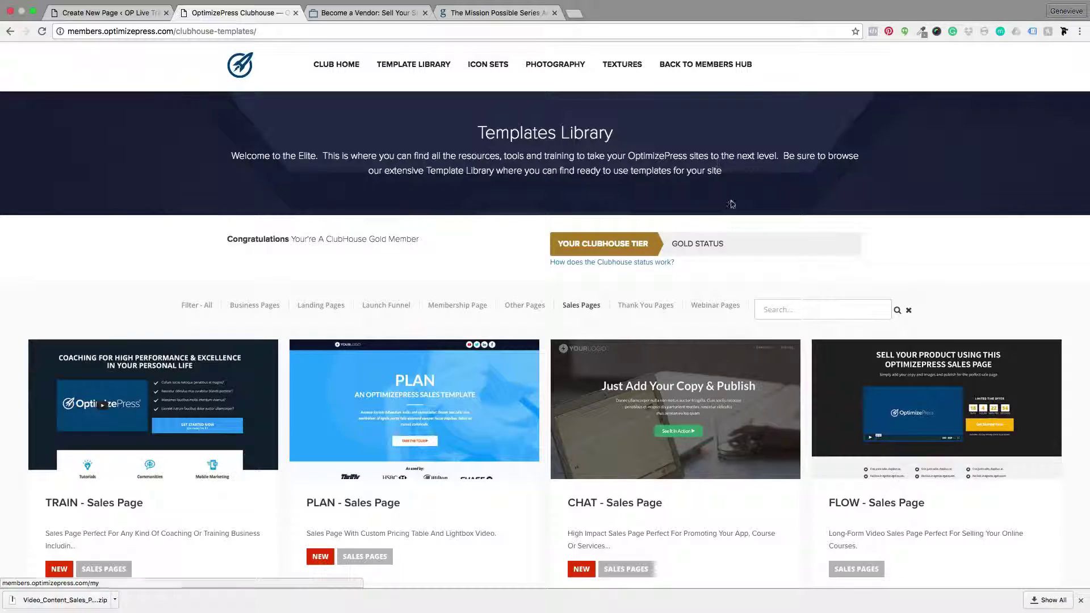
scroll(737, 352, "down", 5)
scroll(709, 406, "down", 3)
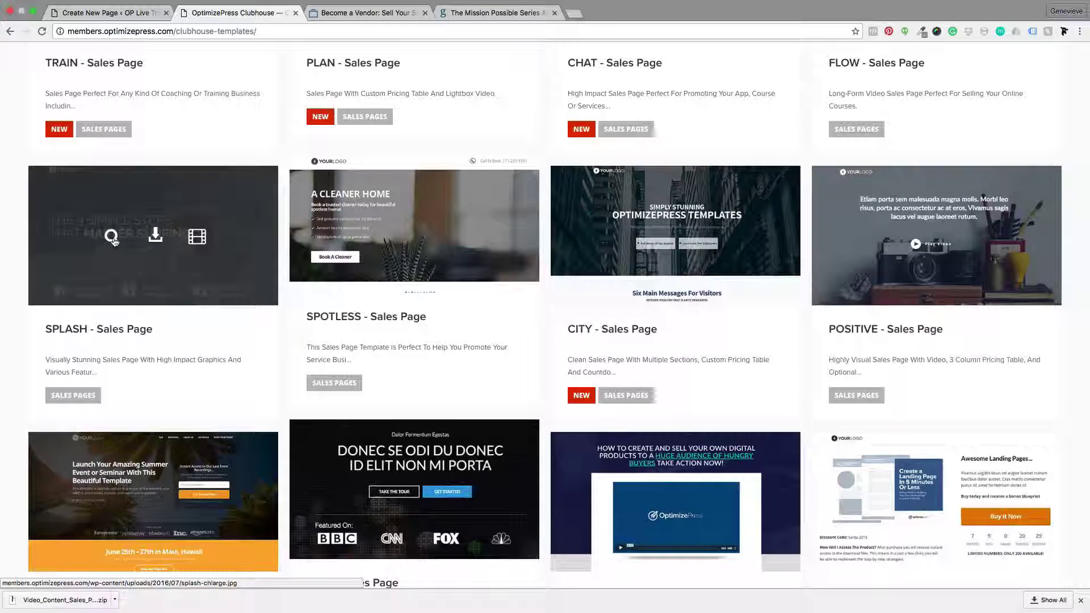
left_click(113, 238)
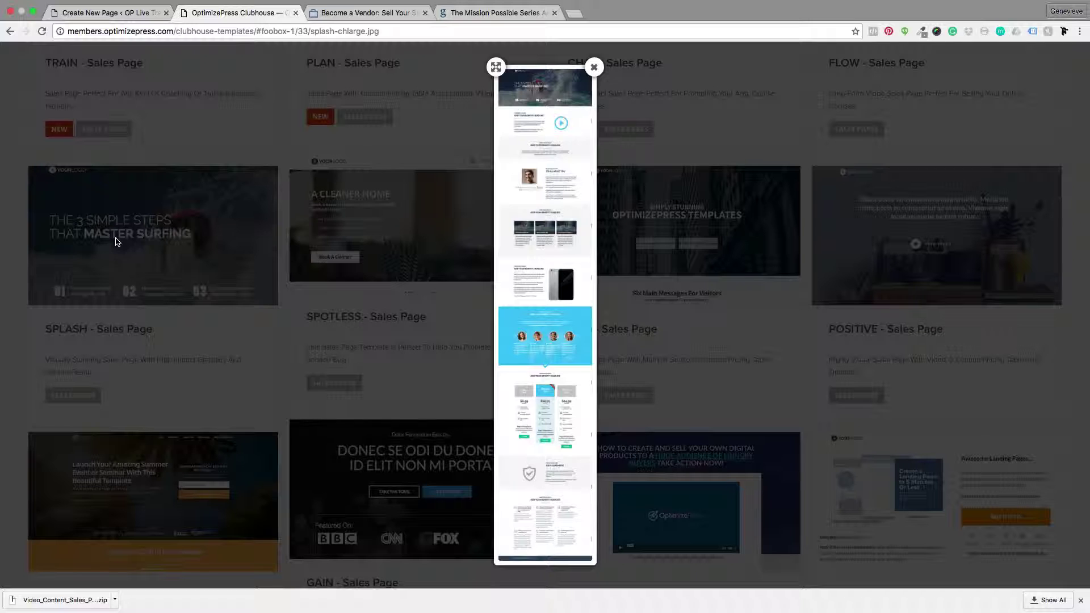
left_click(594, 67)
Leave the Clubhouse for the members' Extra Downloads page and open the OptimizePress Marketplace from there.
scroll(594, 85, "up", 10)
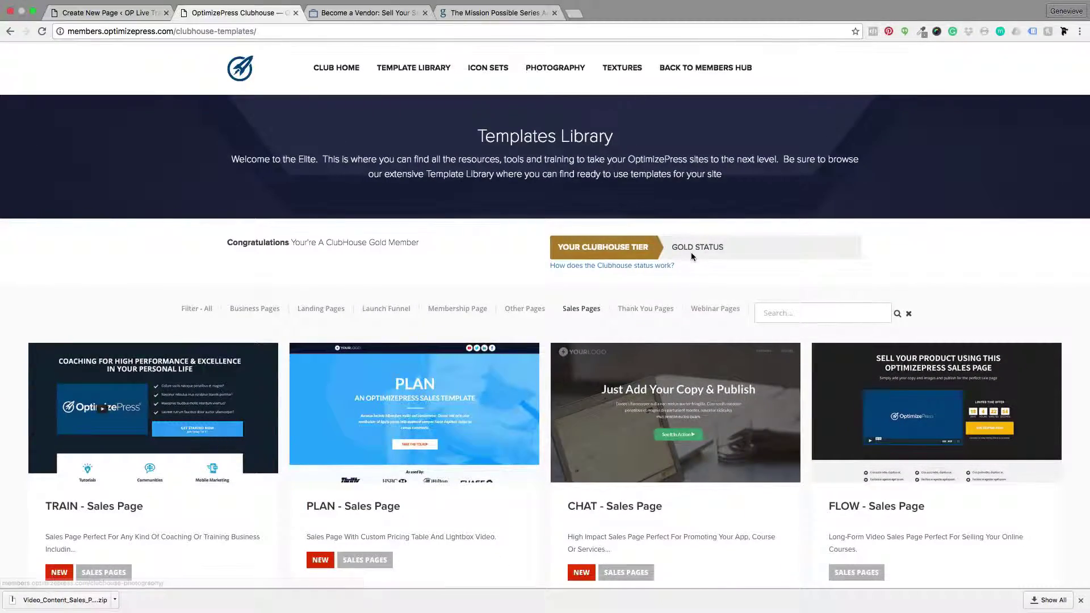
scroll(692, 254, "down", 4)
scroll(691, 256, "down", 4)
scroll(692, 257, "up", 8)
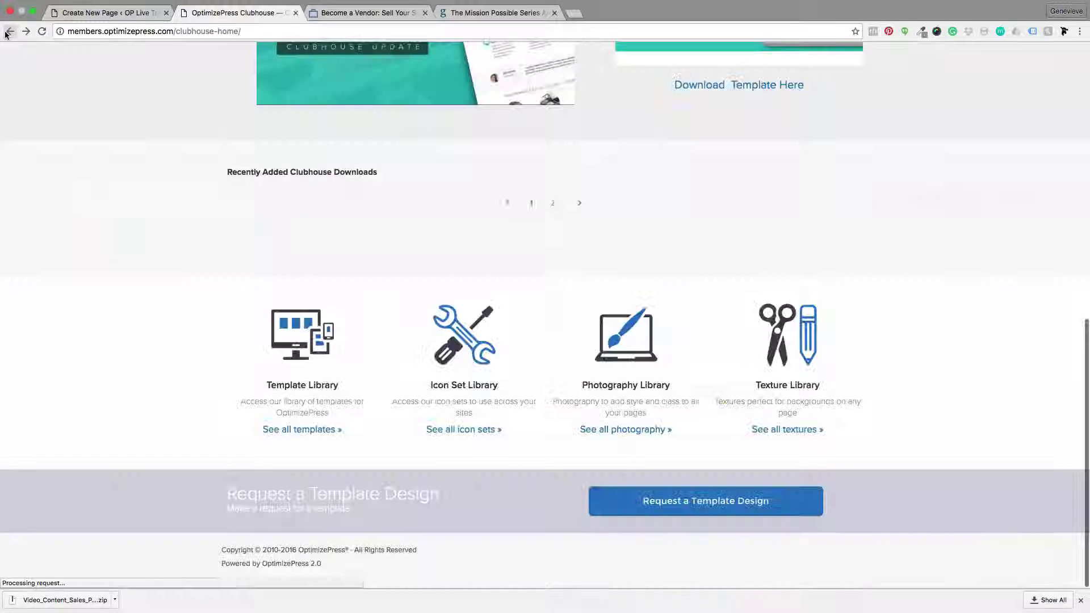
left_click(8, 32)
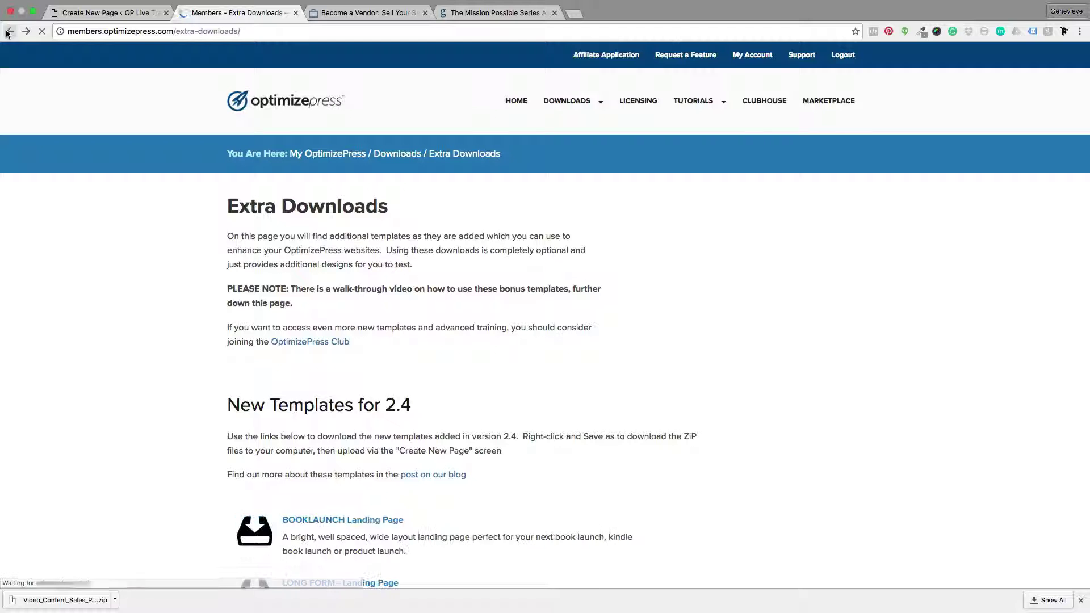
left_click(834, 101)
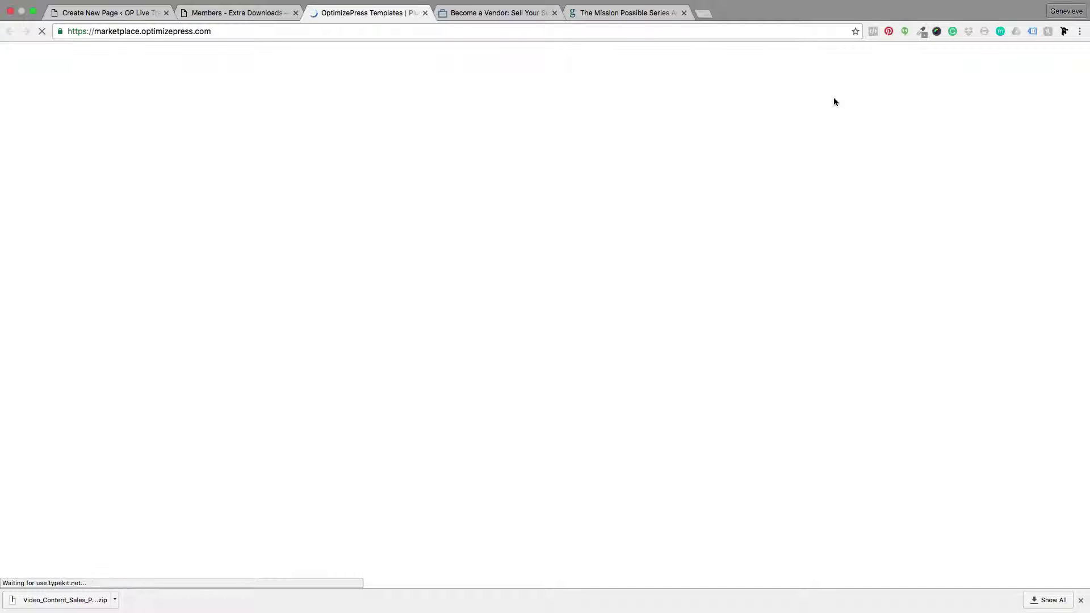
Look over the Marketplace's template categories and open the Landing Pages templates.
scroll(702, 175, "down", 7)
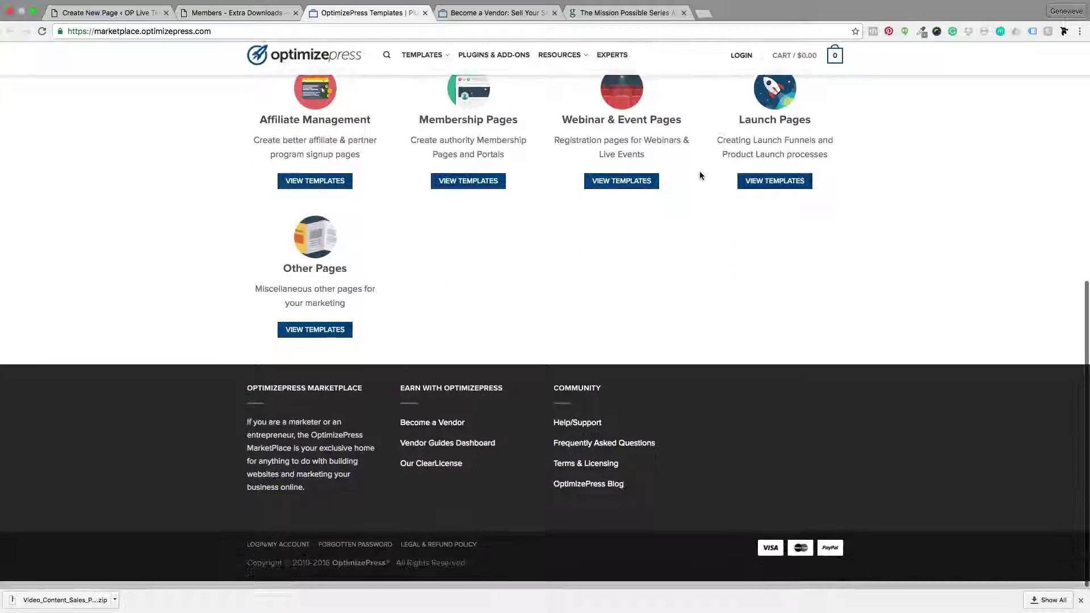
scroll(700, 175, "up", 8)
scroll(700, 176, "down", 3)
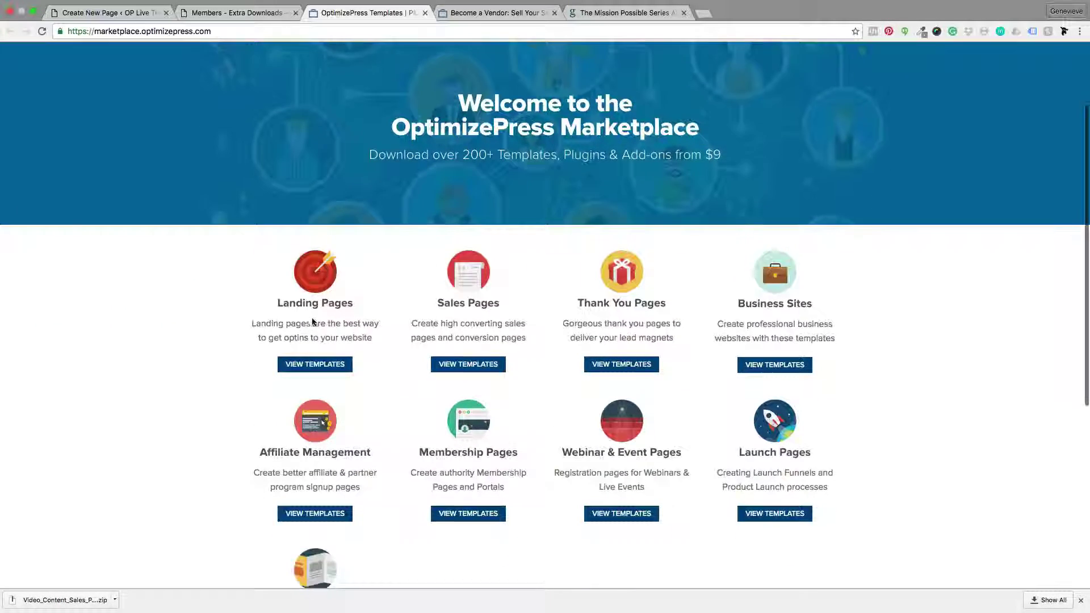
left_click(332, 365)
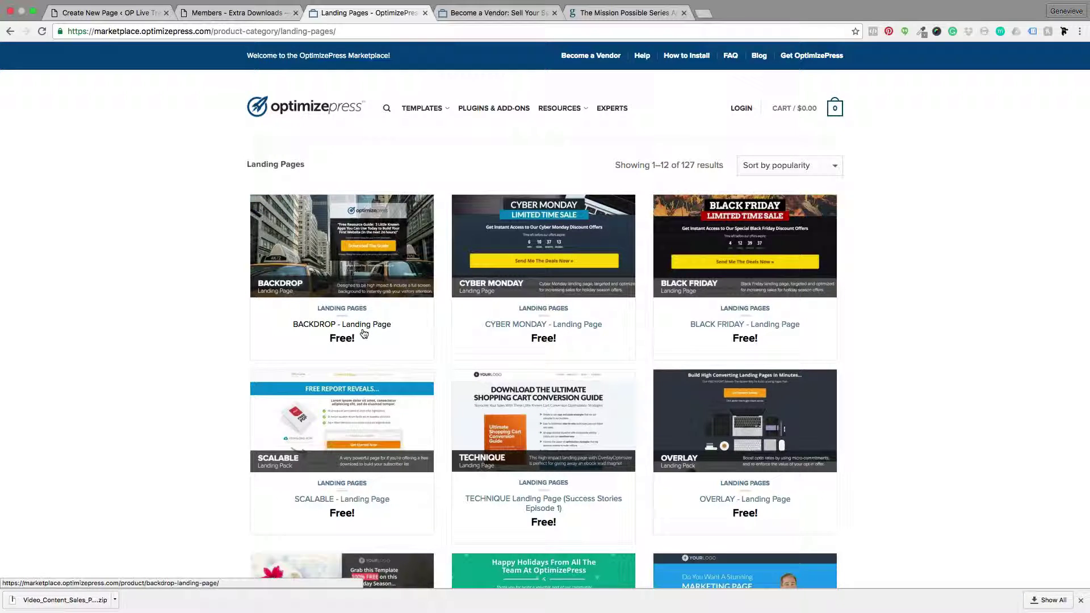
Glance back at the Extra Downloads page, return to the Marketplace, and look through the first page of landing page templates.
left_click(218, 26)
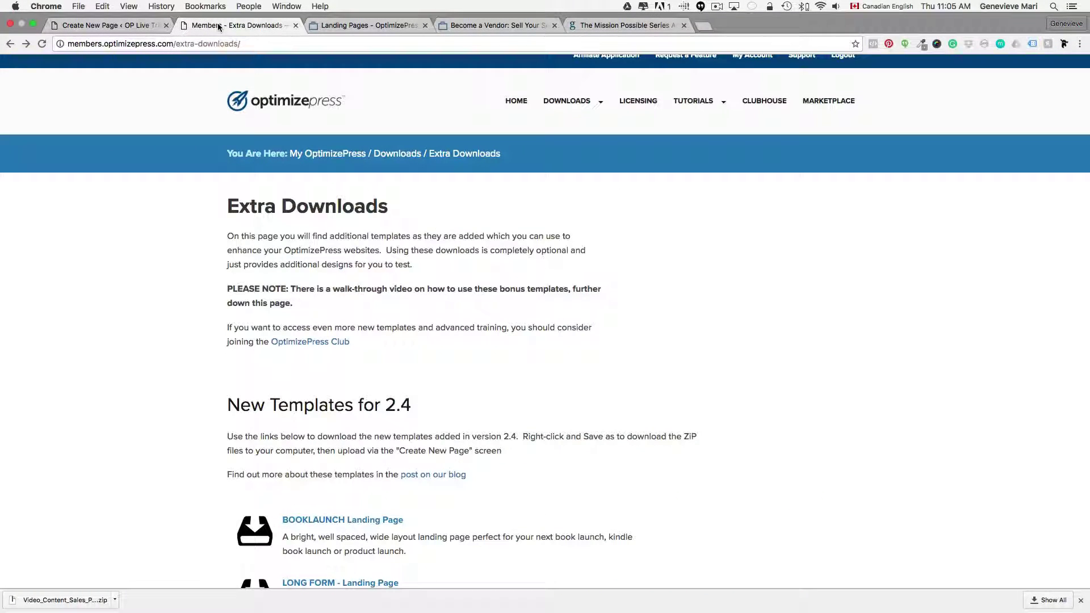
left_click(335, 25)
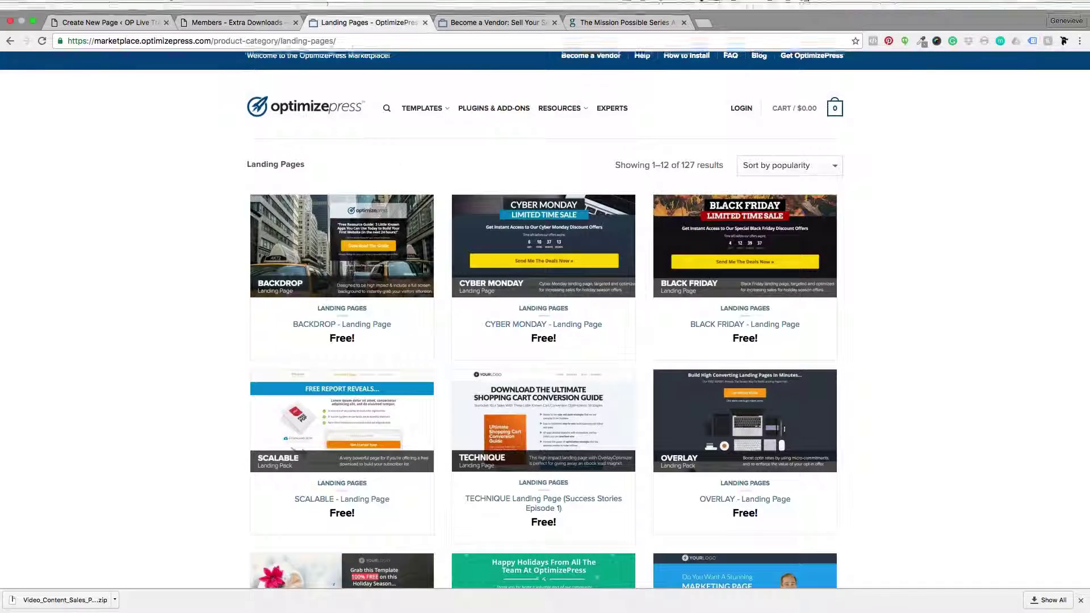
scroll(448, 332, "down", 9)
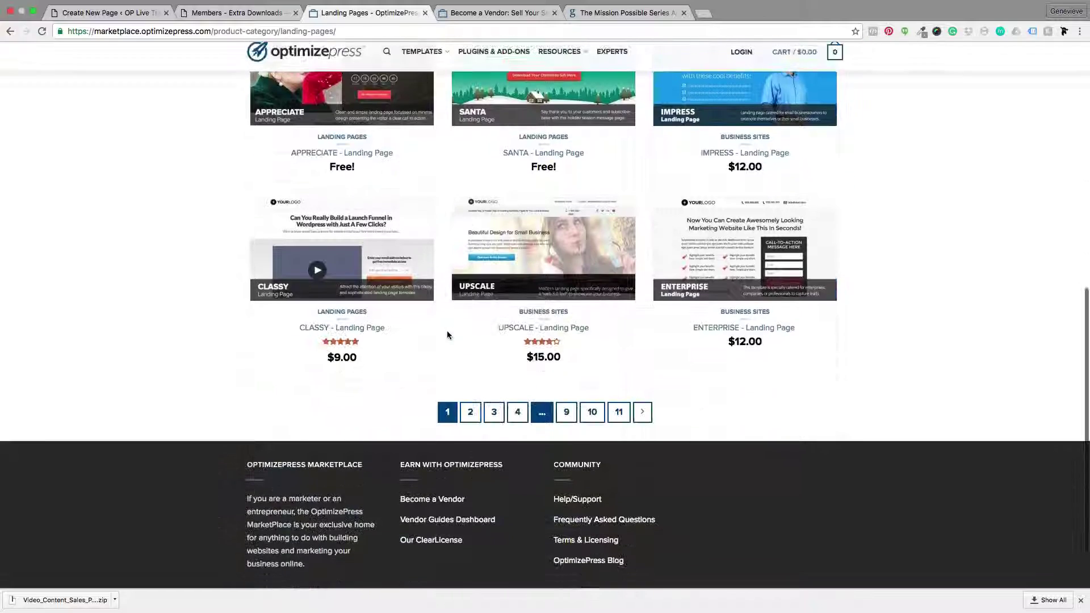
scroll(448, 332, "up", 3)
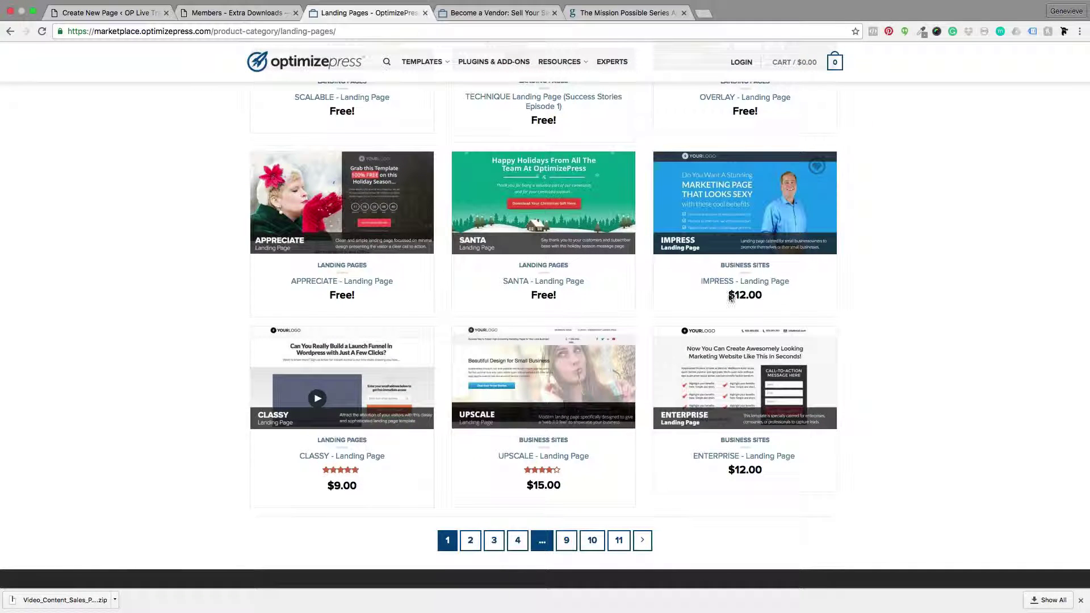
Go to page 2 of the Marketplace landing page templates and look through its designs.
left_click(471, 547)
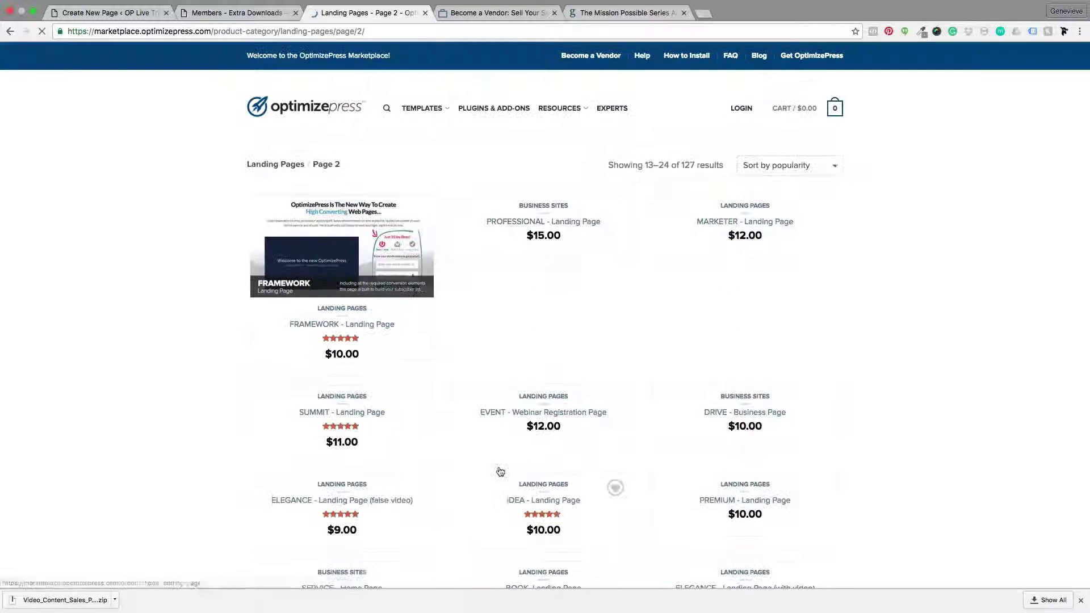
scroll(467, 381, "down", 3)
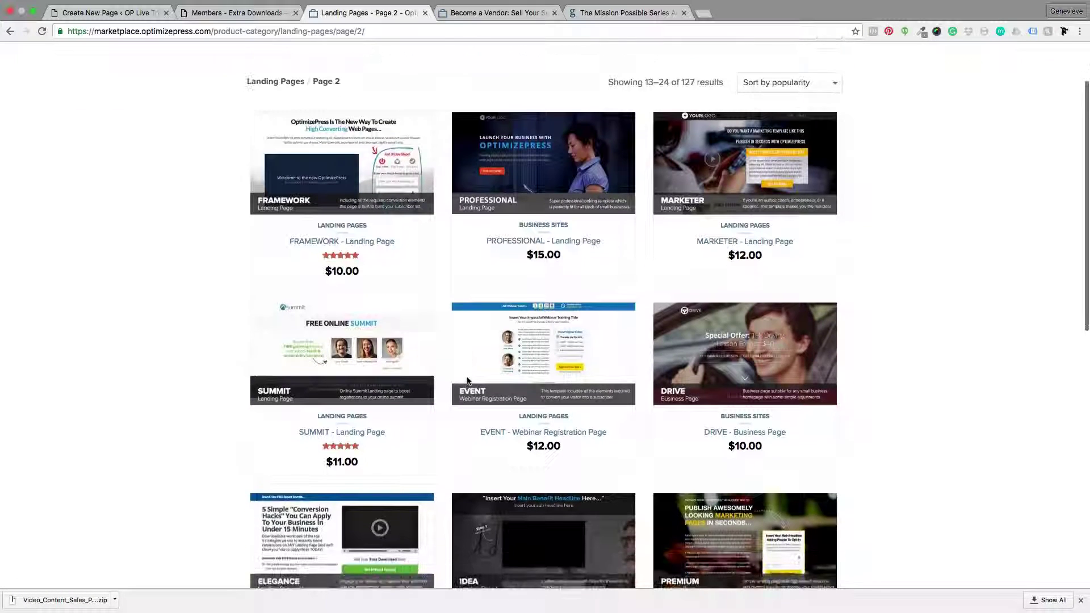
scroll(467, 380, "down", 2)
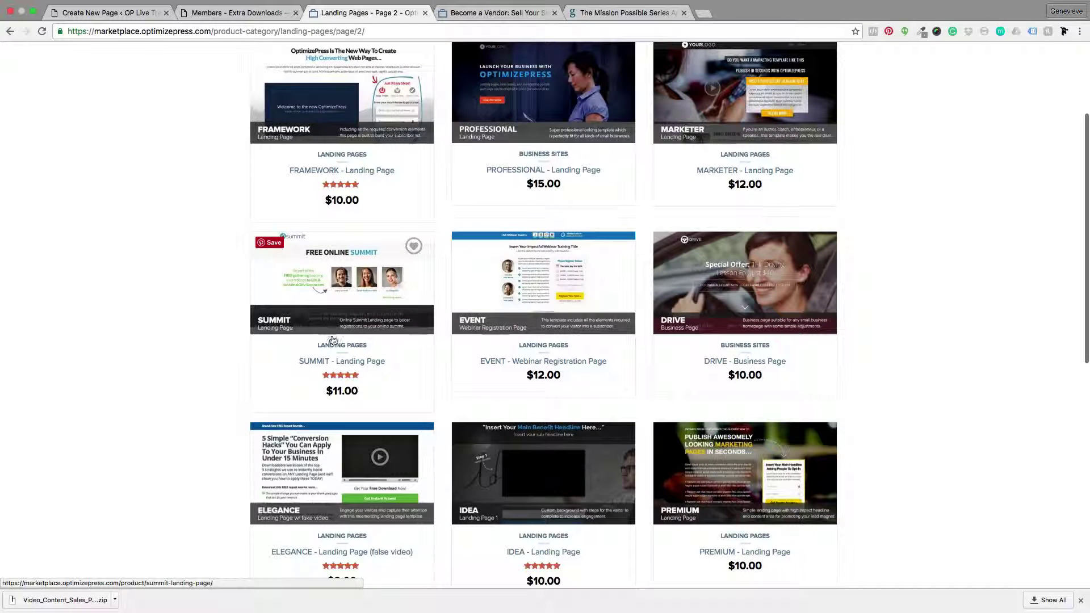
Open the SUMMIT bundle by way of the SUMMIT landing page and examine its description, price and included content, sales, thank you and landing pages.
left_click(352, 364)
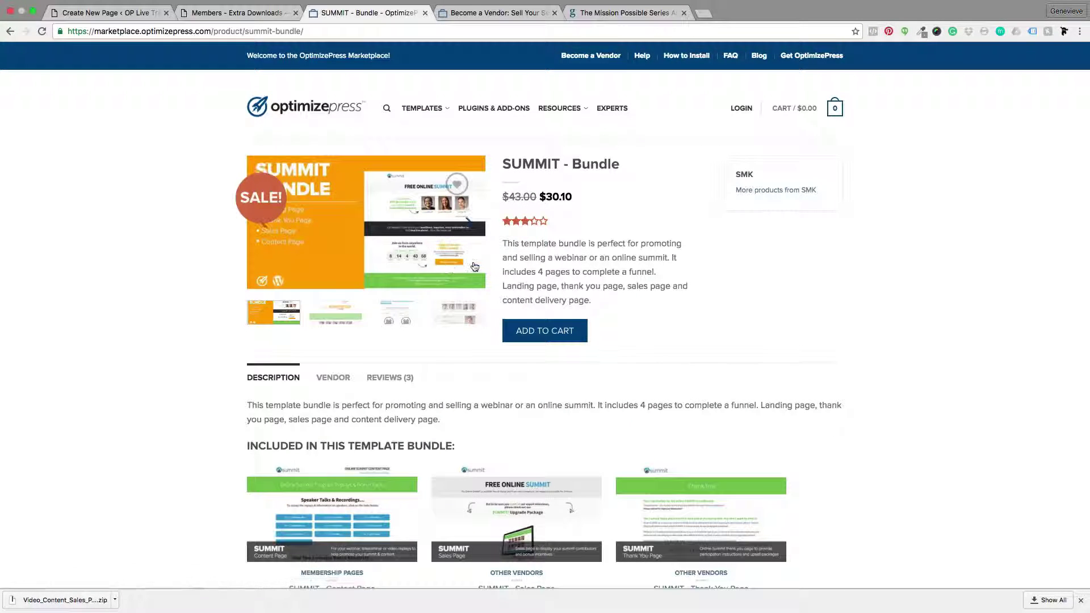
scroll(474, 266, "down", 5)
scroll(475, 267, "up", 5)
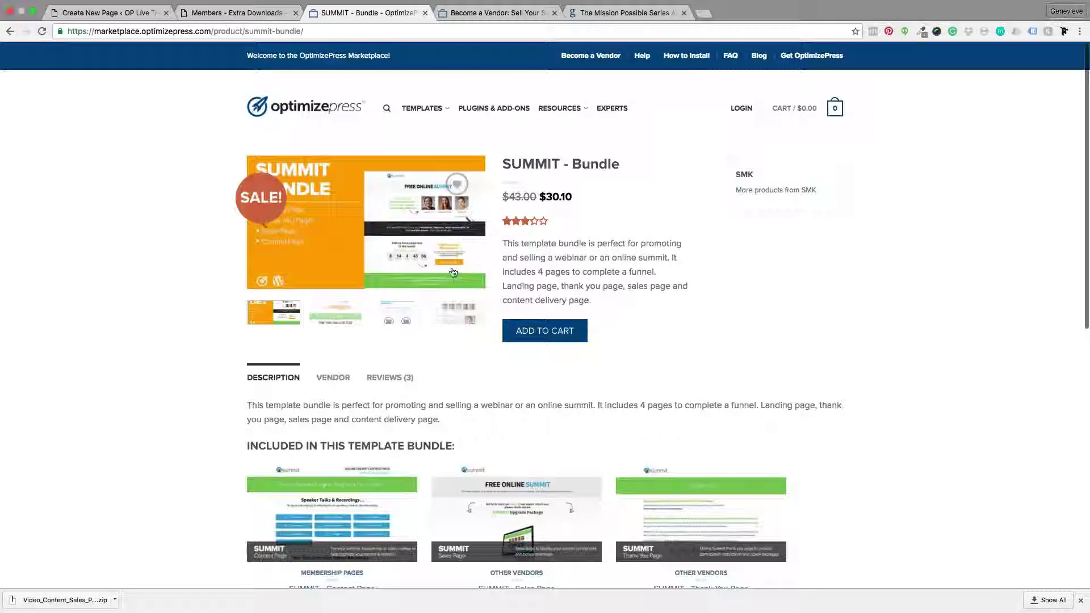
scroll(314, 404, "down", 5)
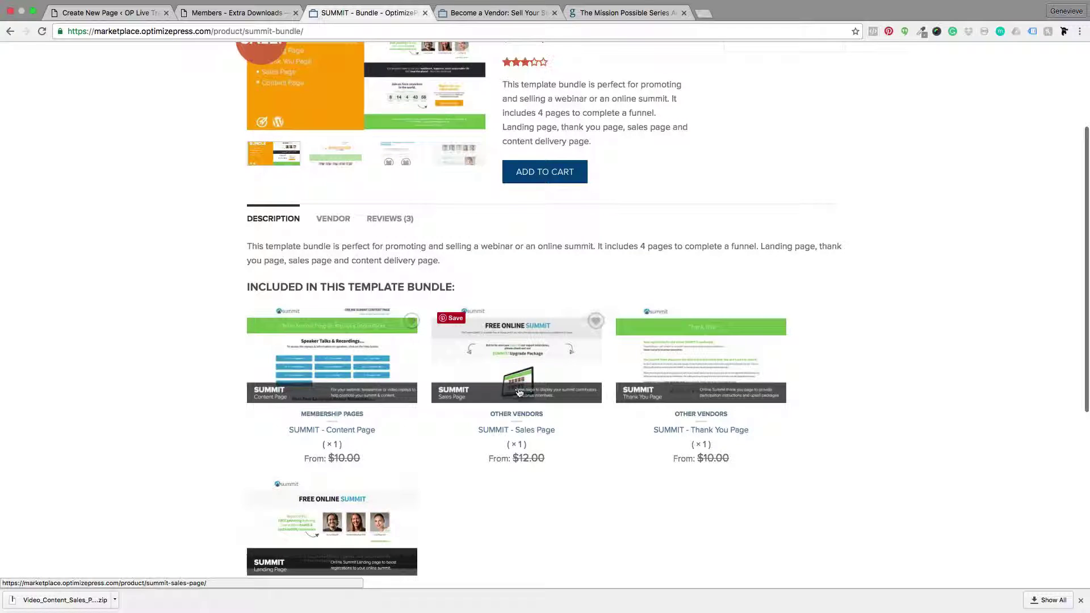
scroll(671, 393, "down", 8)
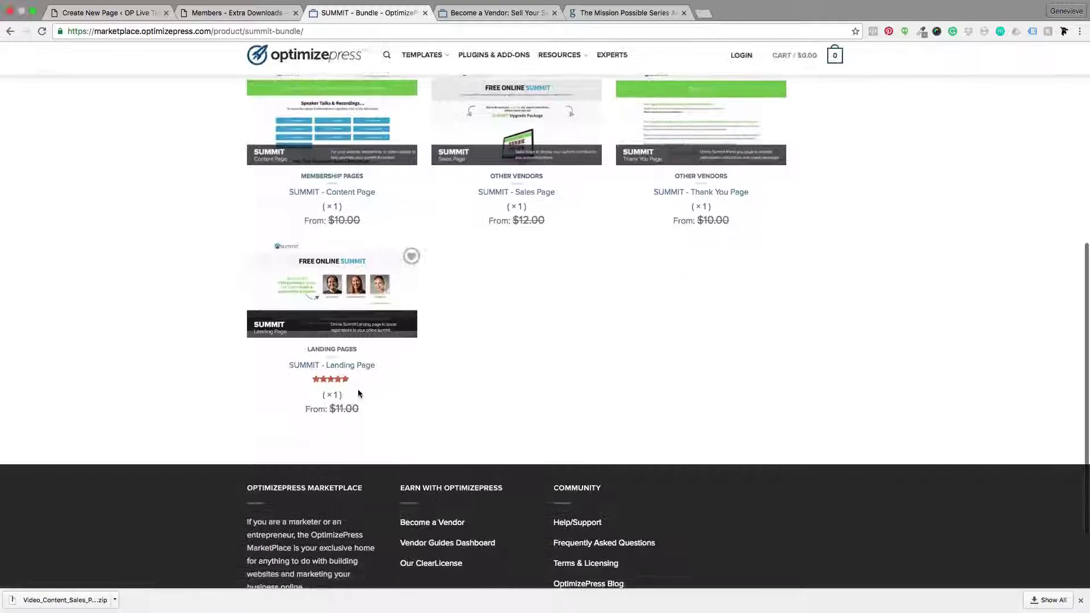
scroll(346, 329, "up", 10)
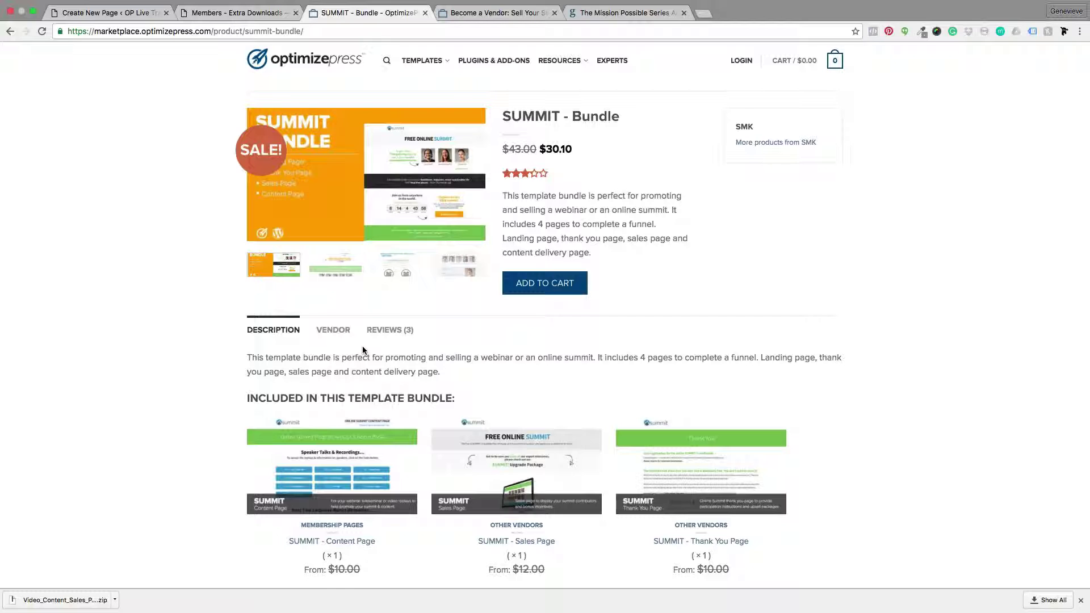
scroll(451, 348, "down", 3)
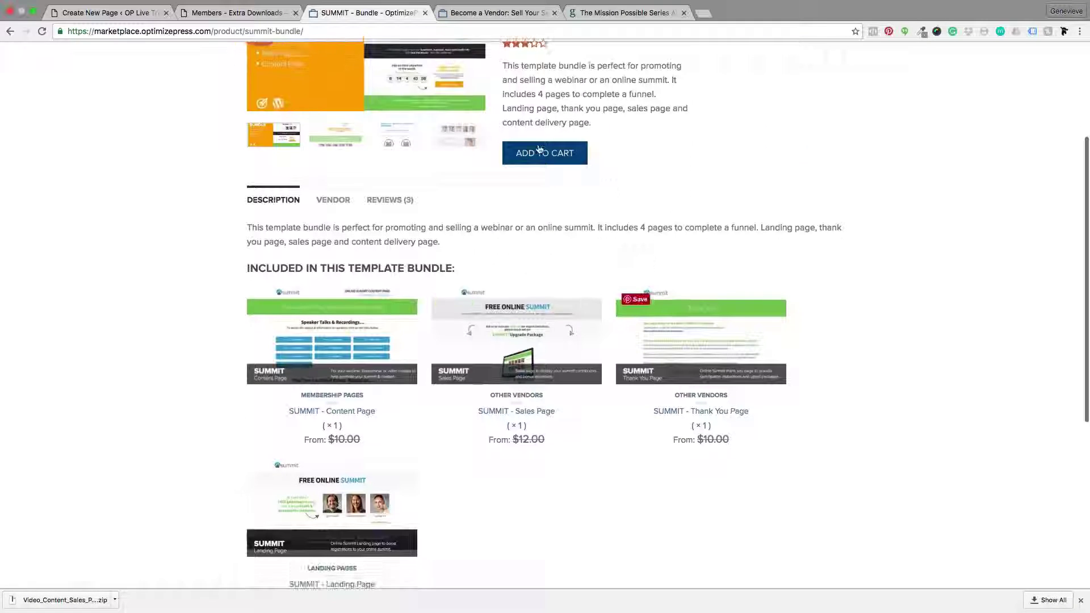
scroll(564, 227, "up", 2)
scroll(563, 227, "up", 2)
scroll(594, 277, "down", 4)
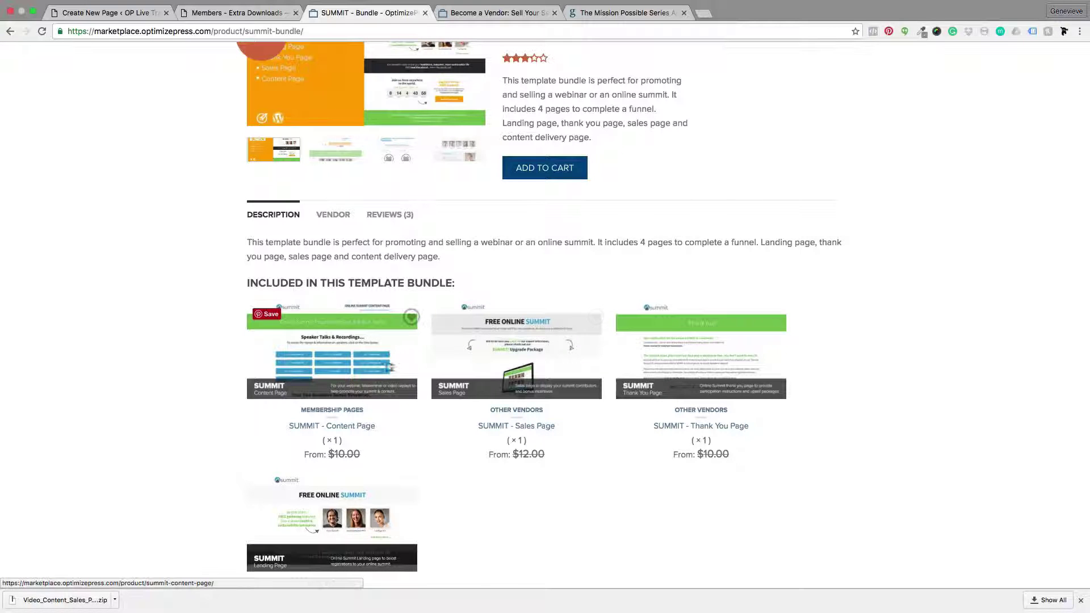
scroll(368, 360, "down", 3)
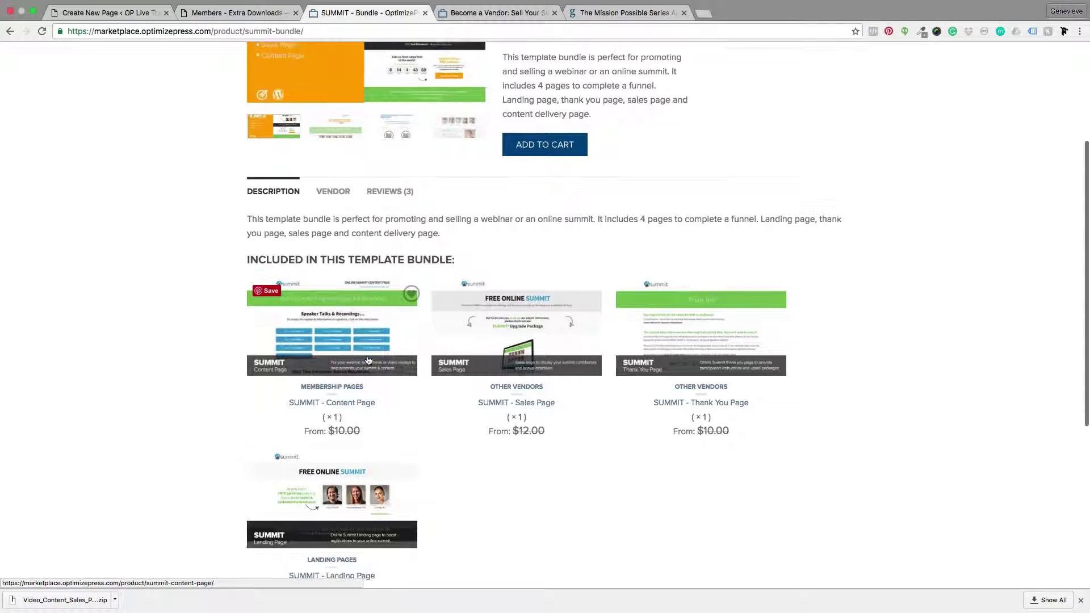
scroll(397, 357, "up", 2)
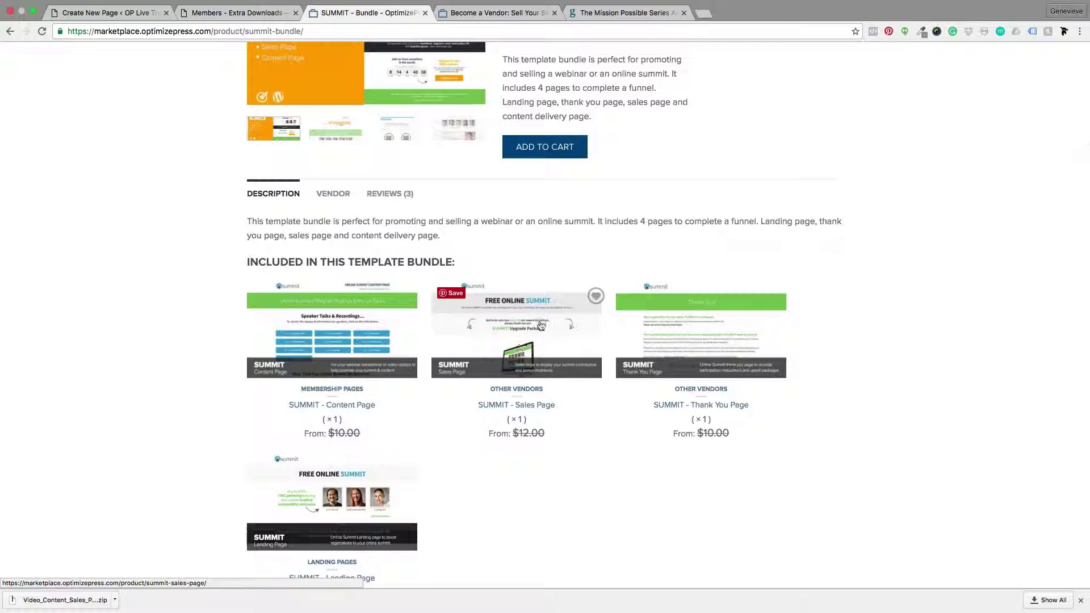
scroll(540, 329, "up", 6)
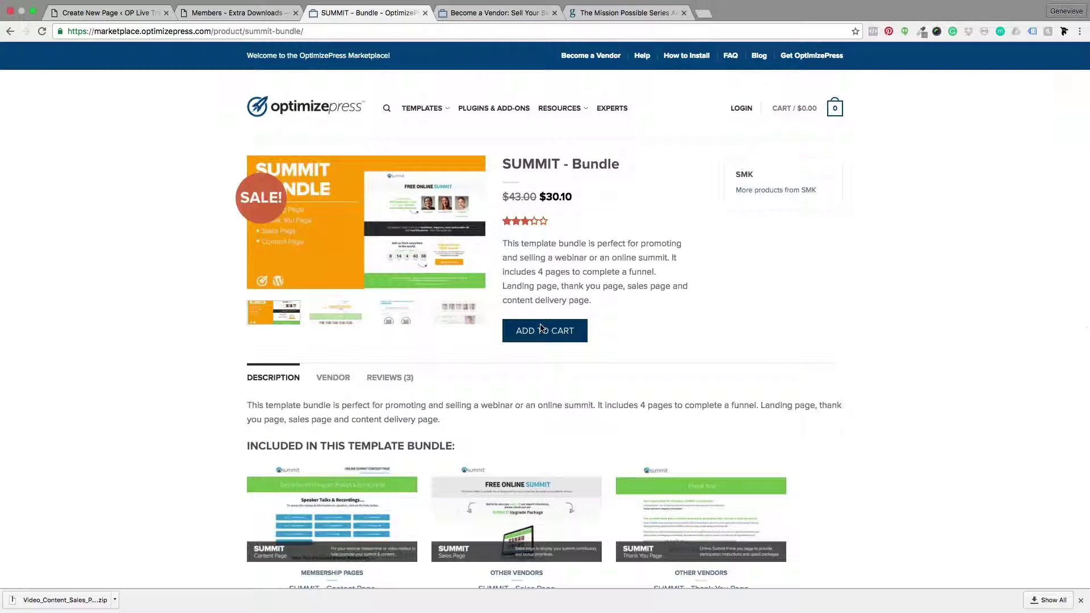